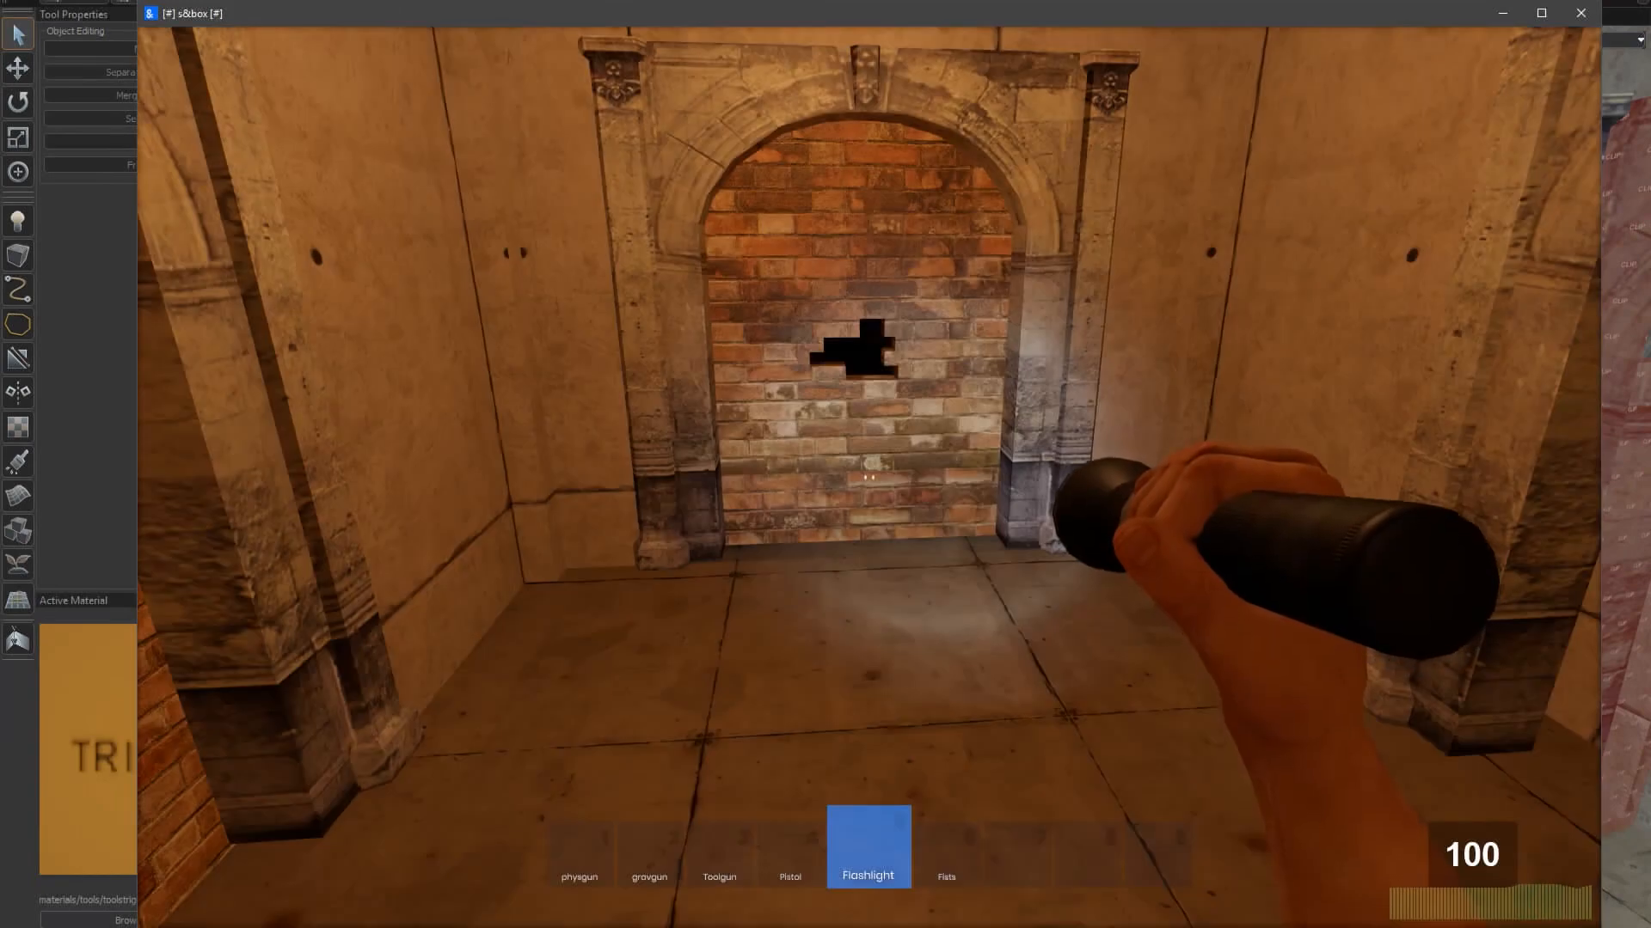
# In the s&box game, approach the bricked archway, equip the pistol and shoot at the picture behind the hole
pyautogui.press('w')
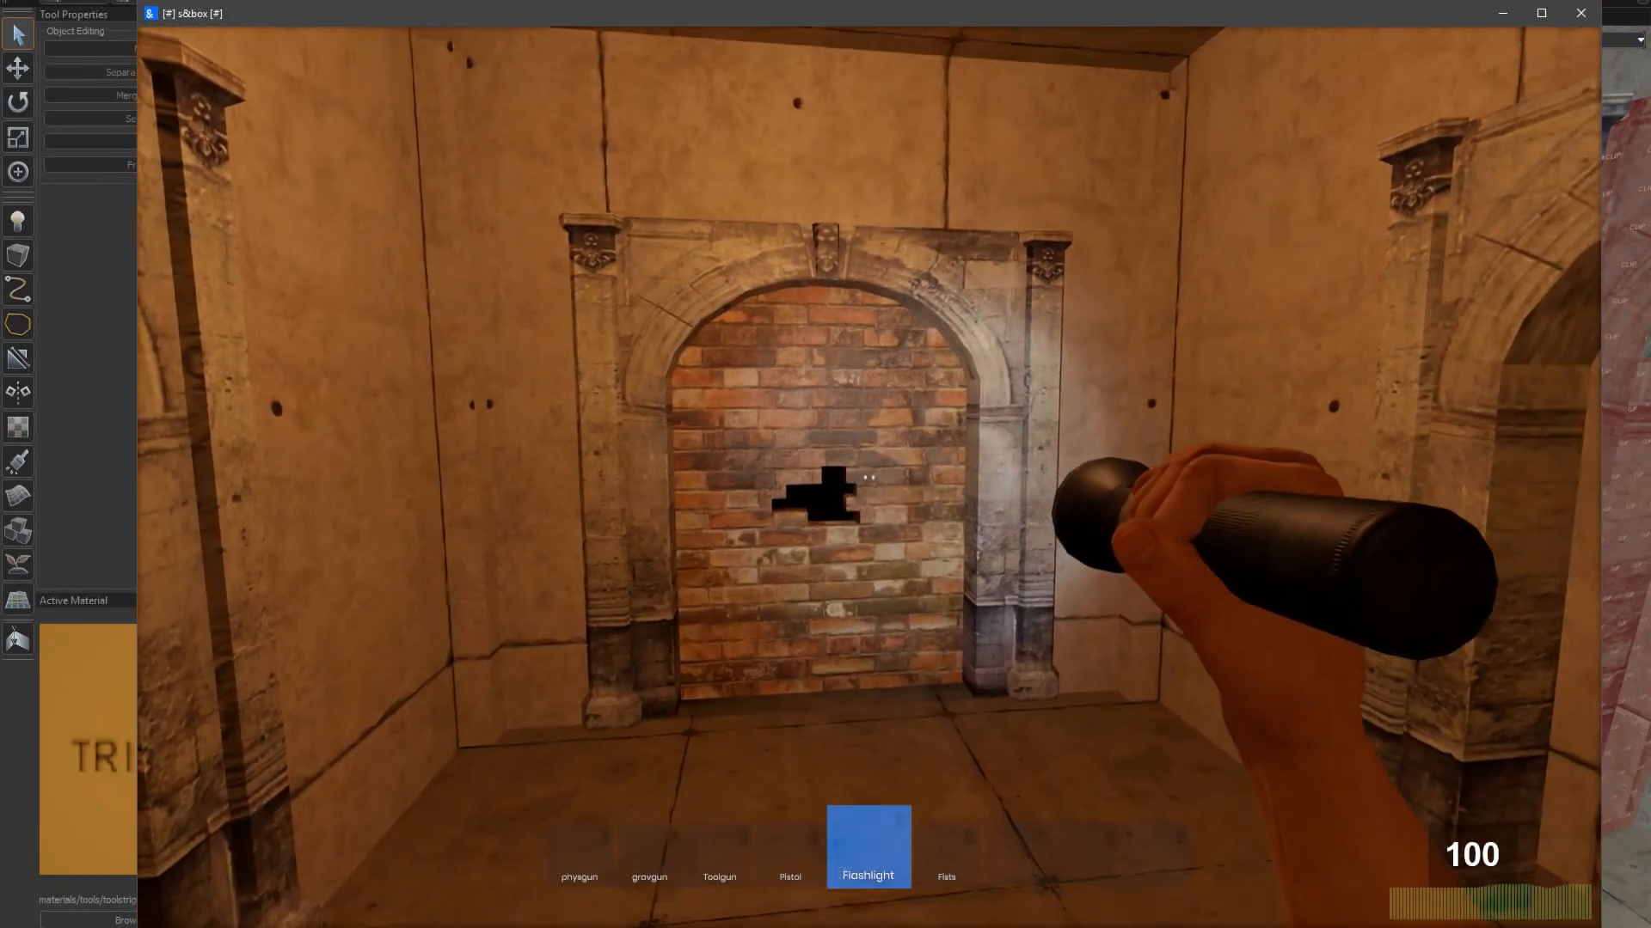
pyautogui.press('4')
pyautogui.press('s')
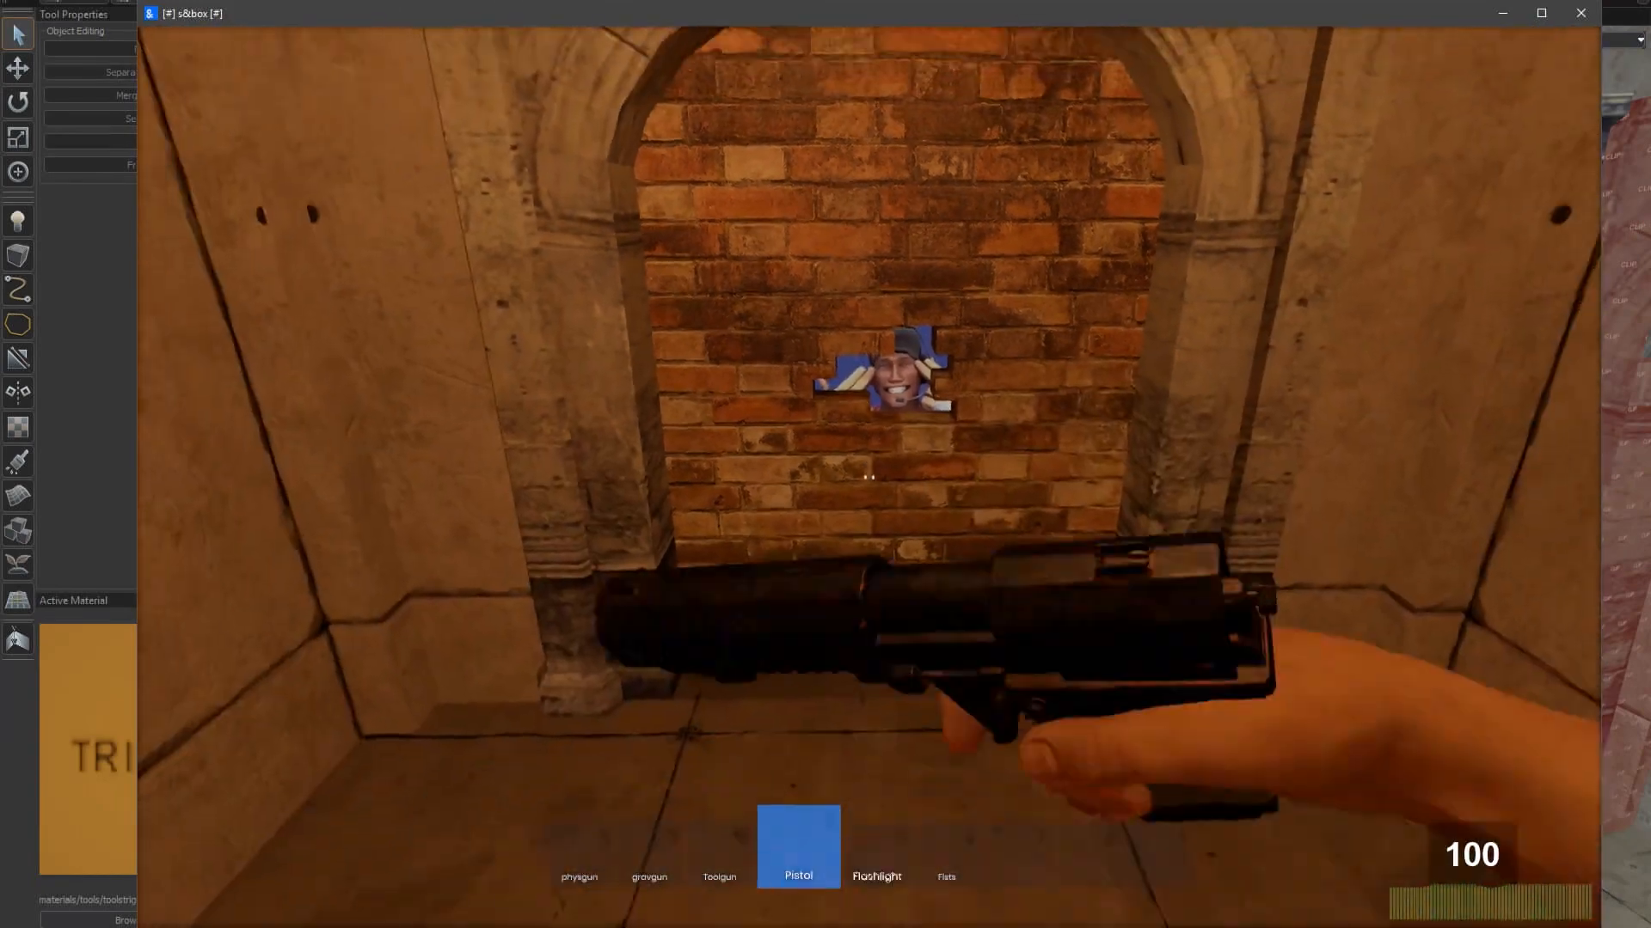
pyautogui.click(868, 477)
pyautogui.press('c')
pyautogui.click(868, 477)
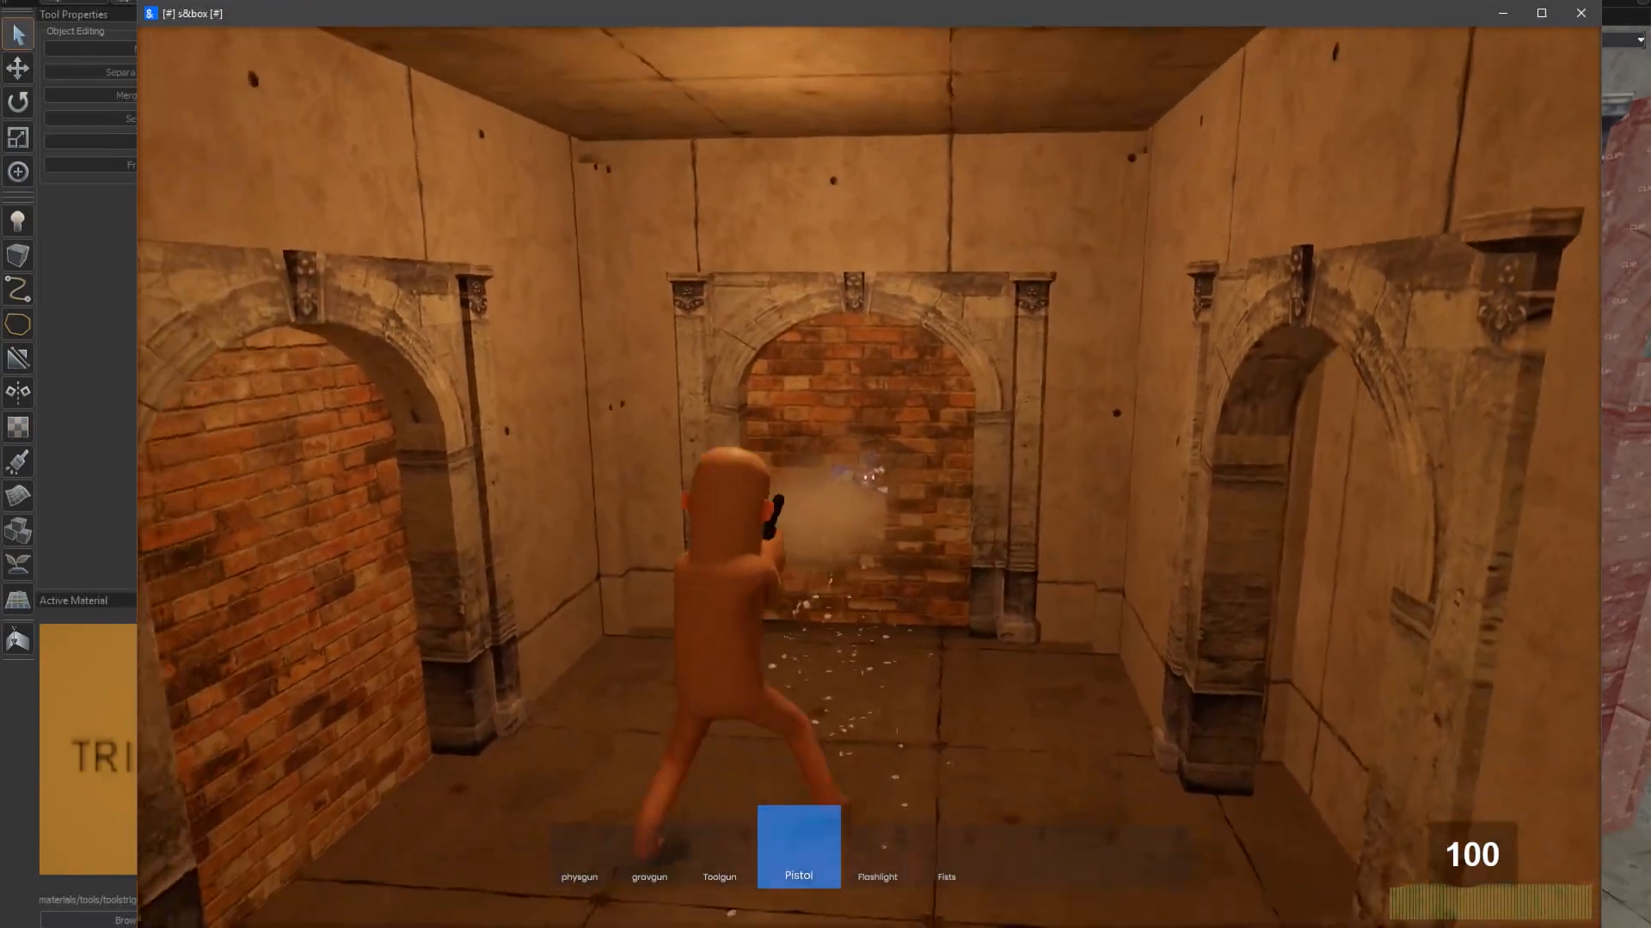
pyautogui.press('w')
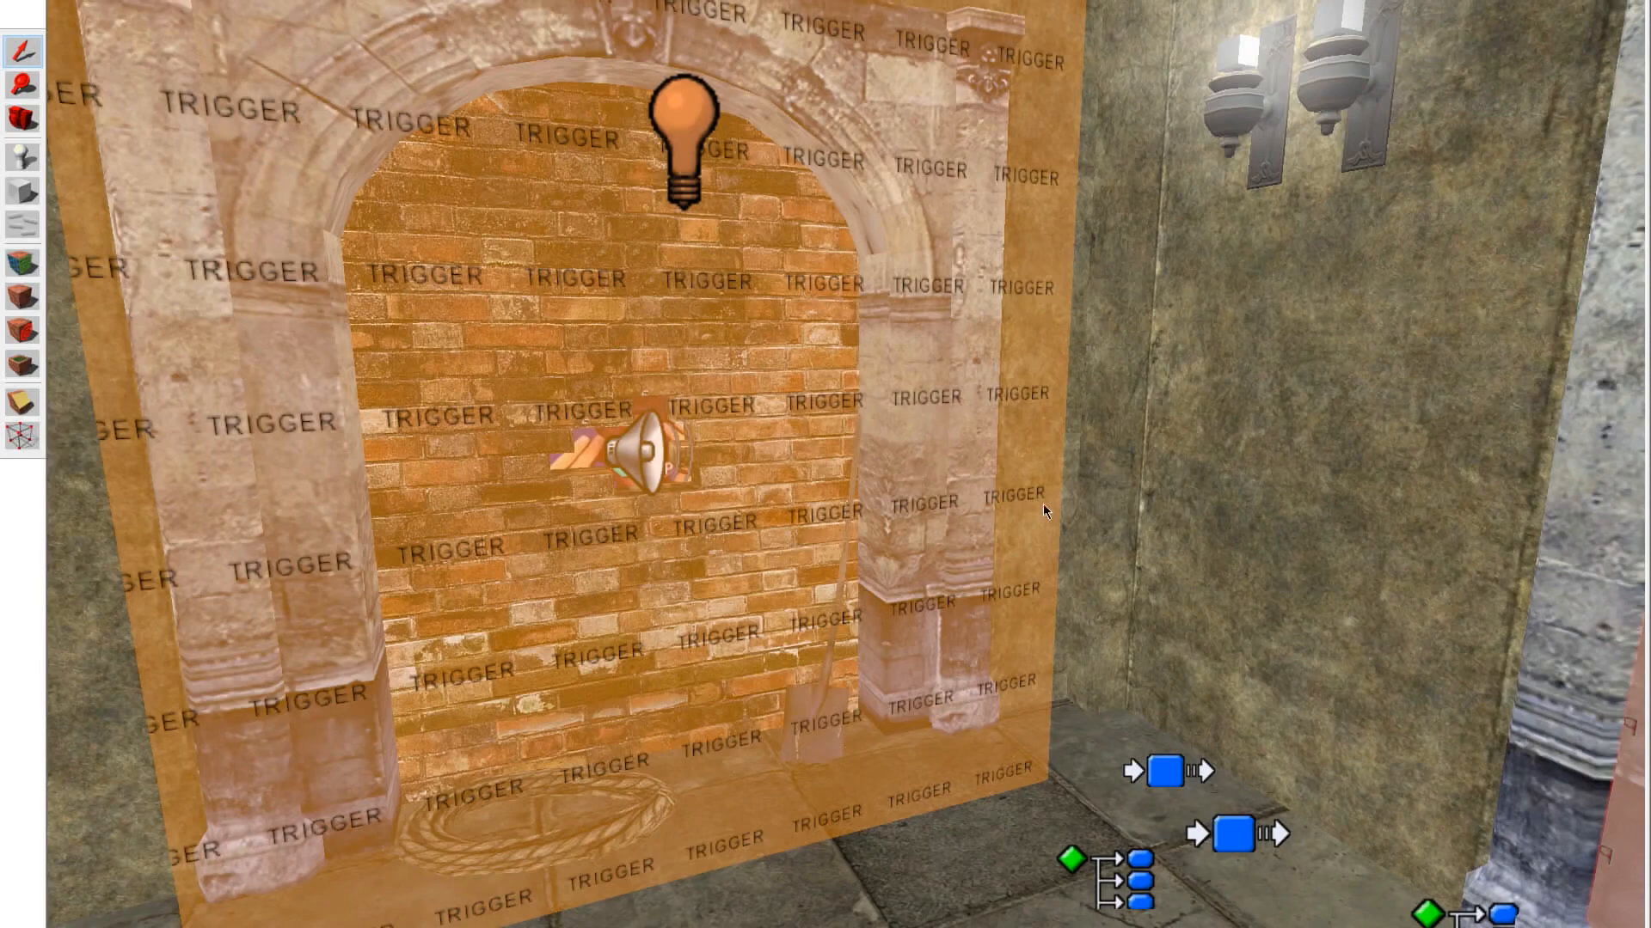
# In the Hammer editor, delete the trigger brush over the bricked archway and the picture behind the hole in the wall
pyautogui.press('z')
pyautogui.press('d')
pyautogui.press('s')
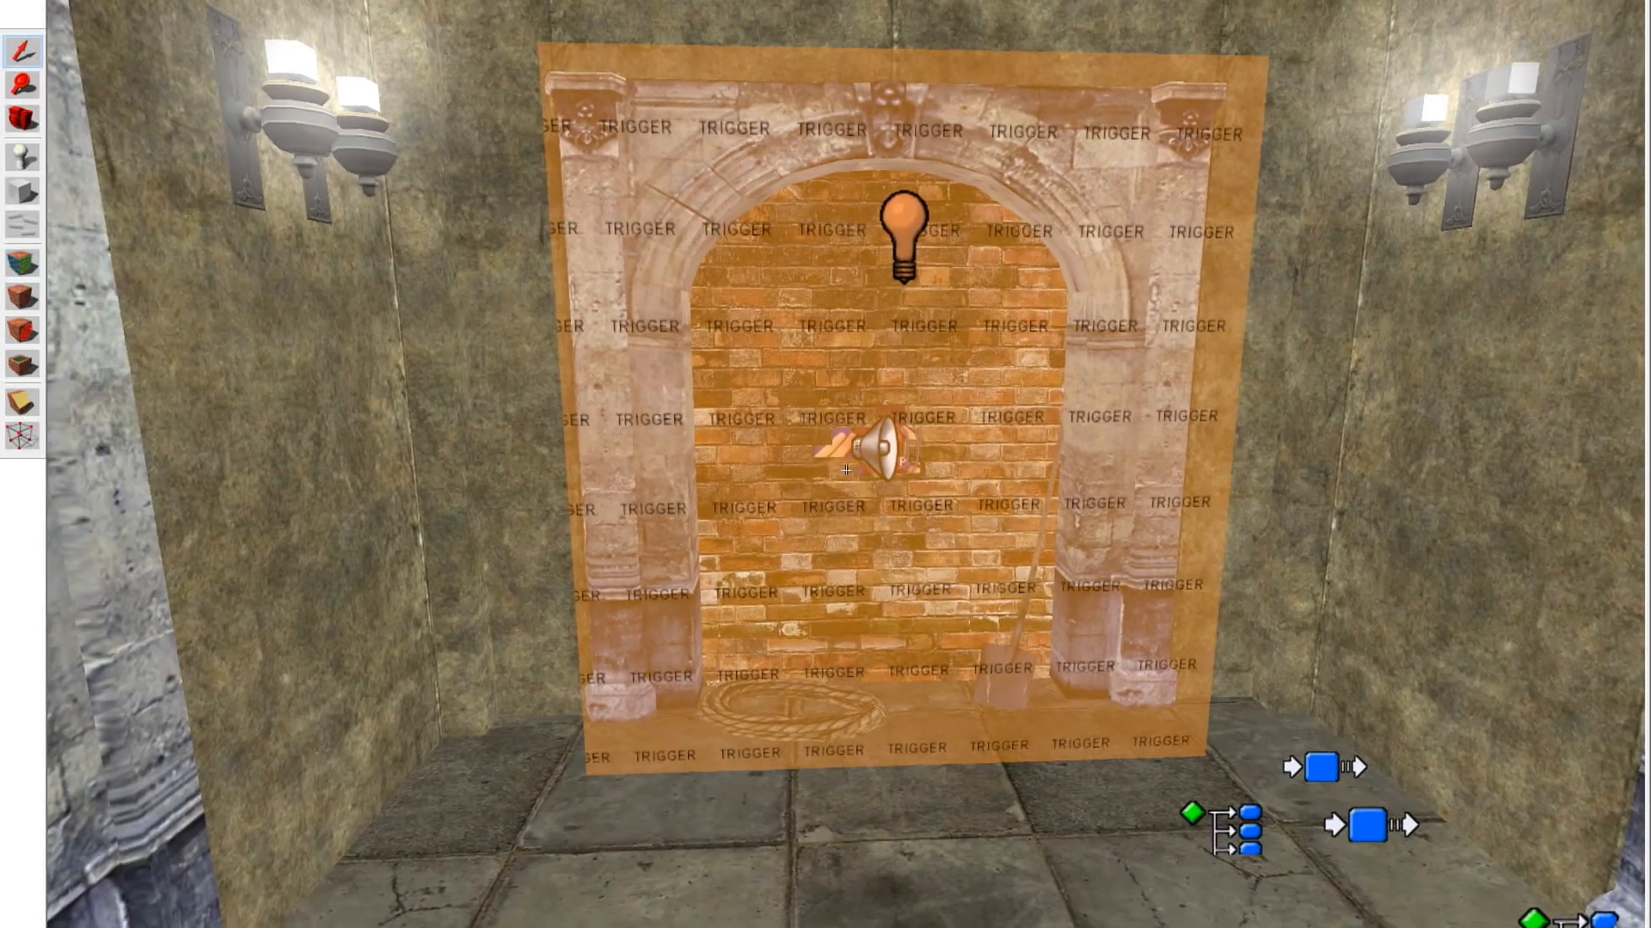
pyautogui.press('w')
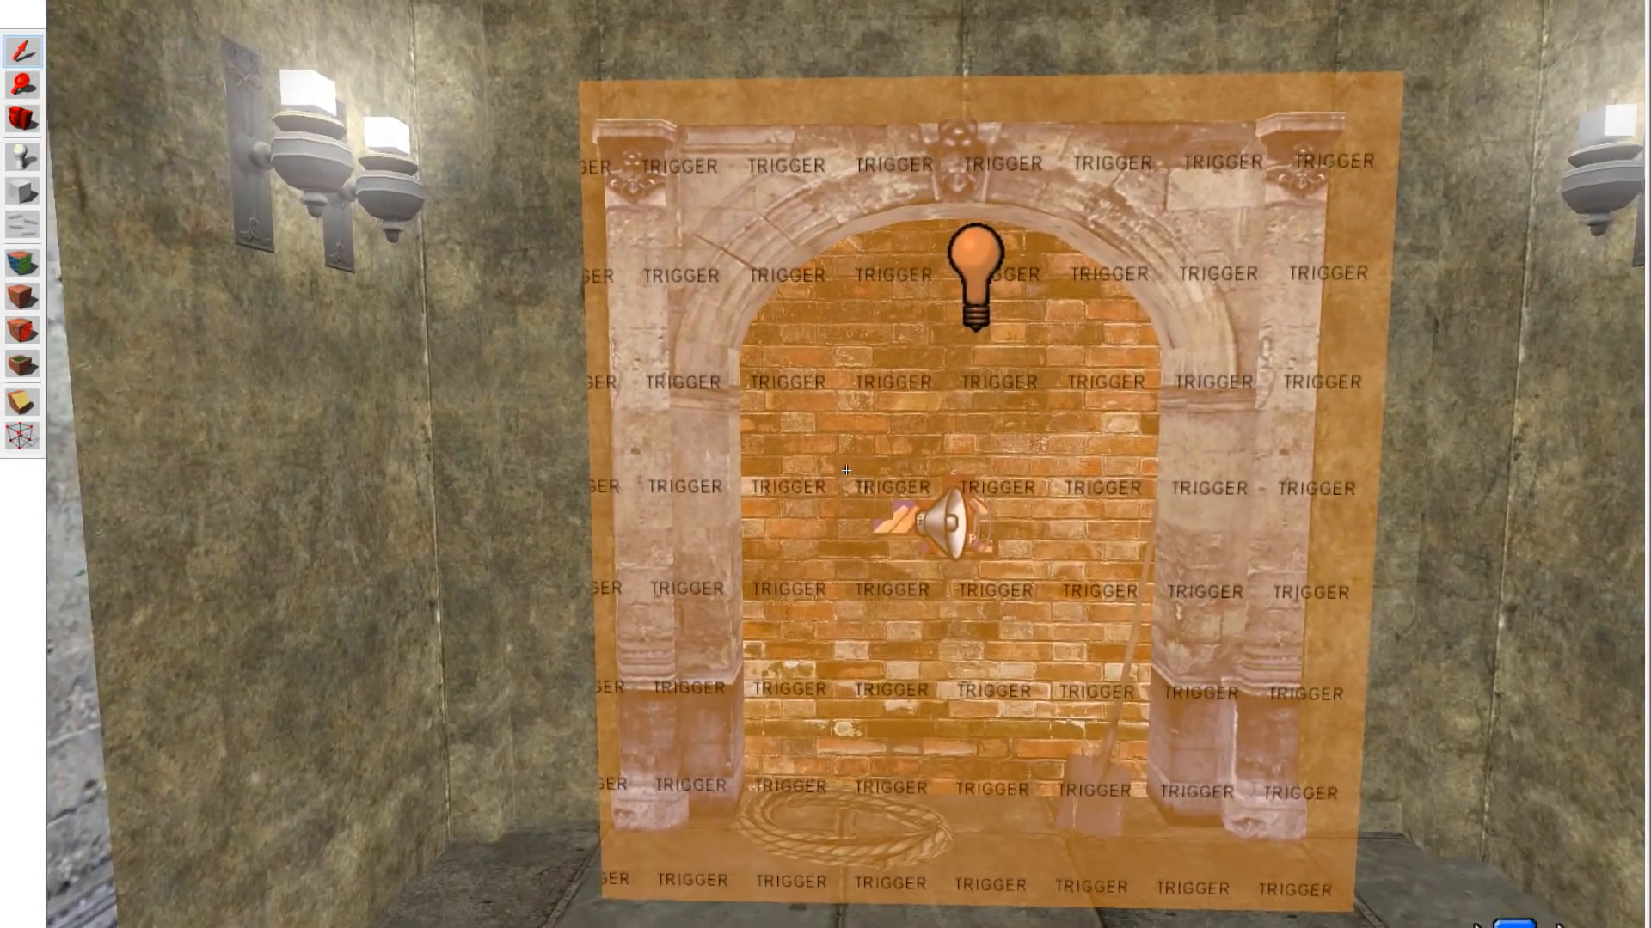
pyautogui.press('z')
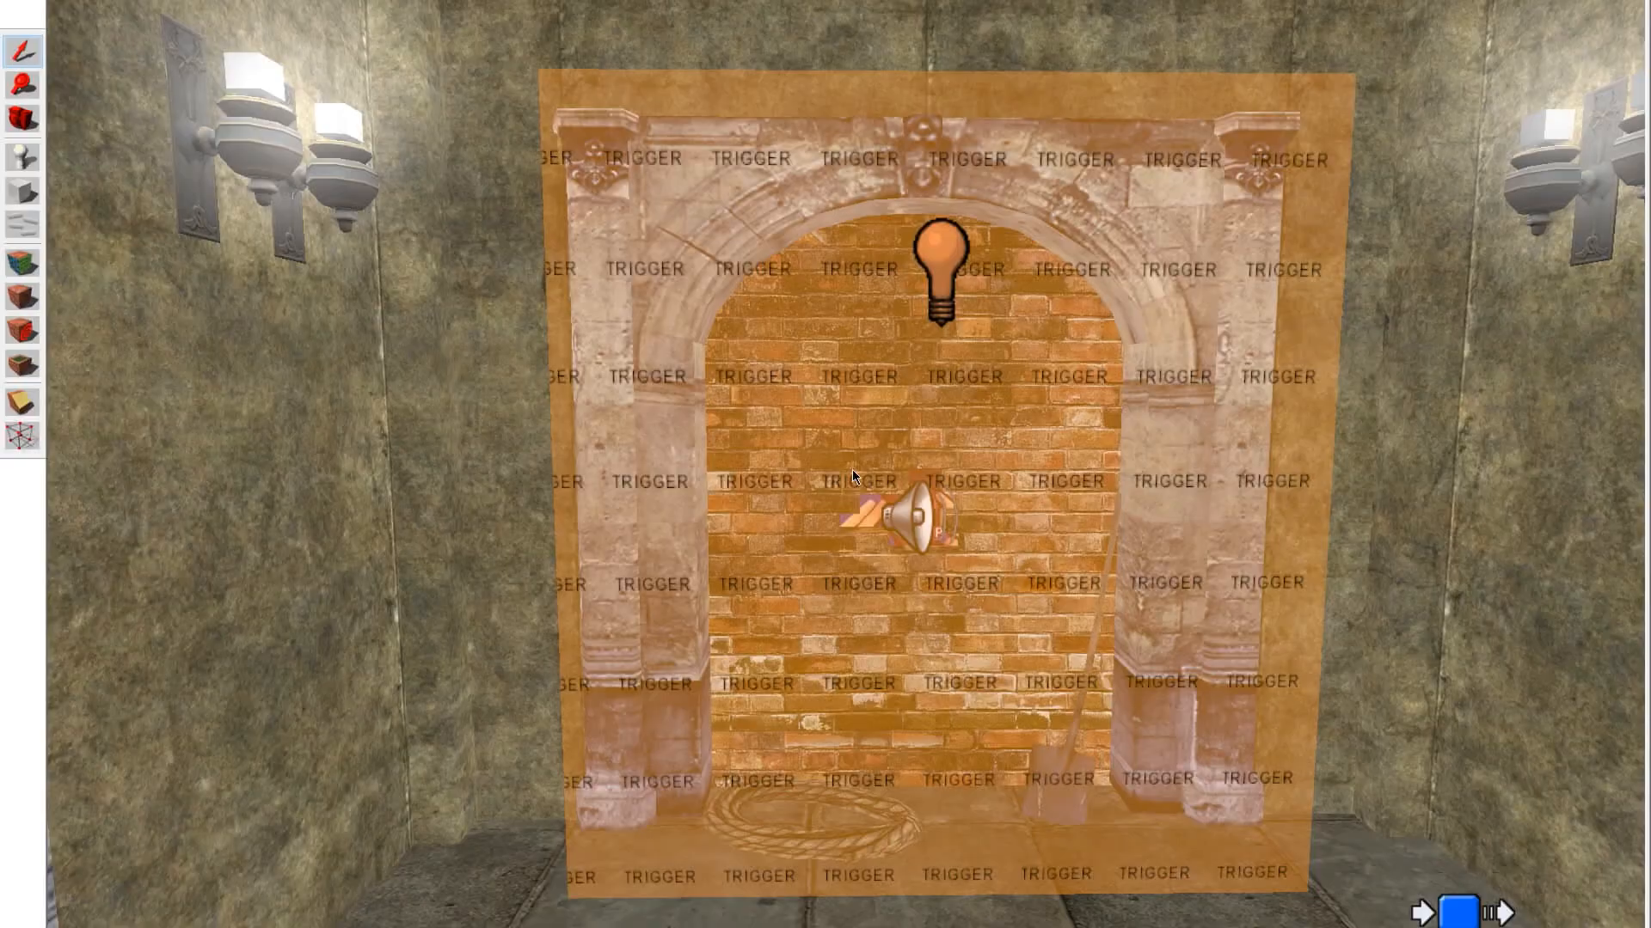
pyautogui.press('z')
pyautogui.press('s')
pyautogui.press('w')
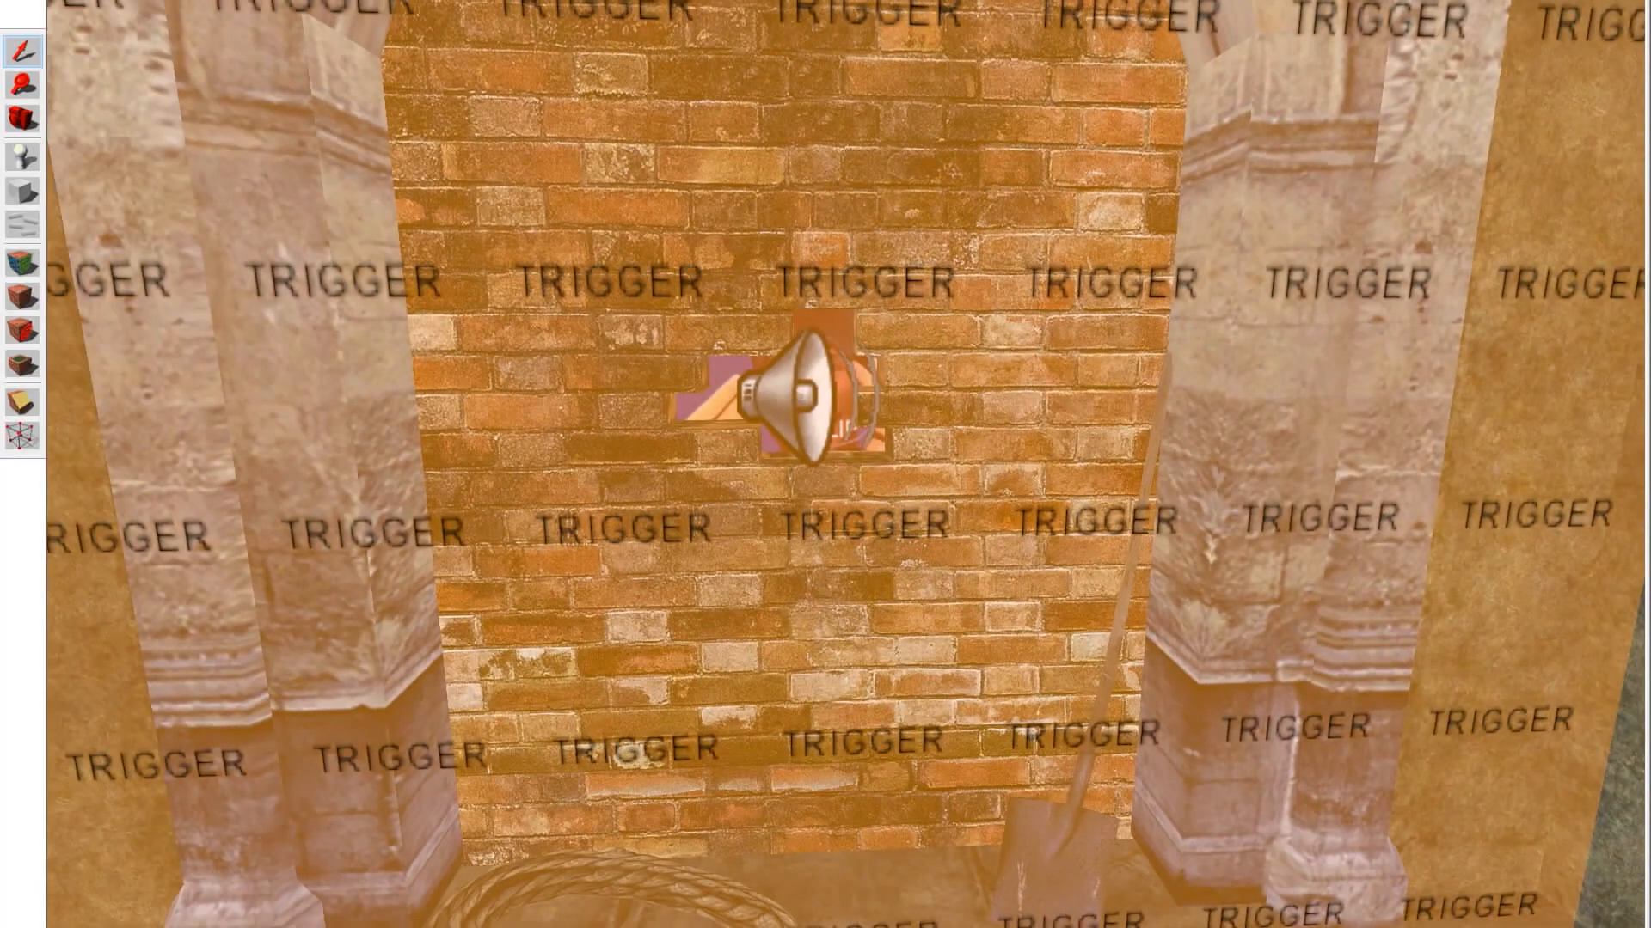
pyautogui.click(846, 470)
pyautogui.press('Delete')
pyautogui.click(846, 470)
pyautogui.press('Delete')
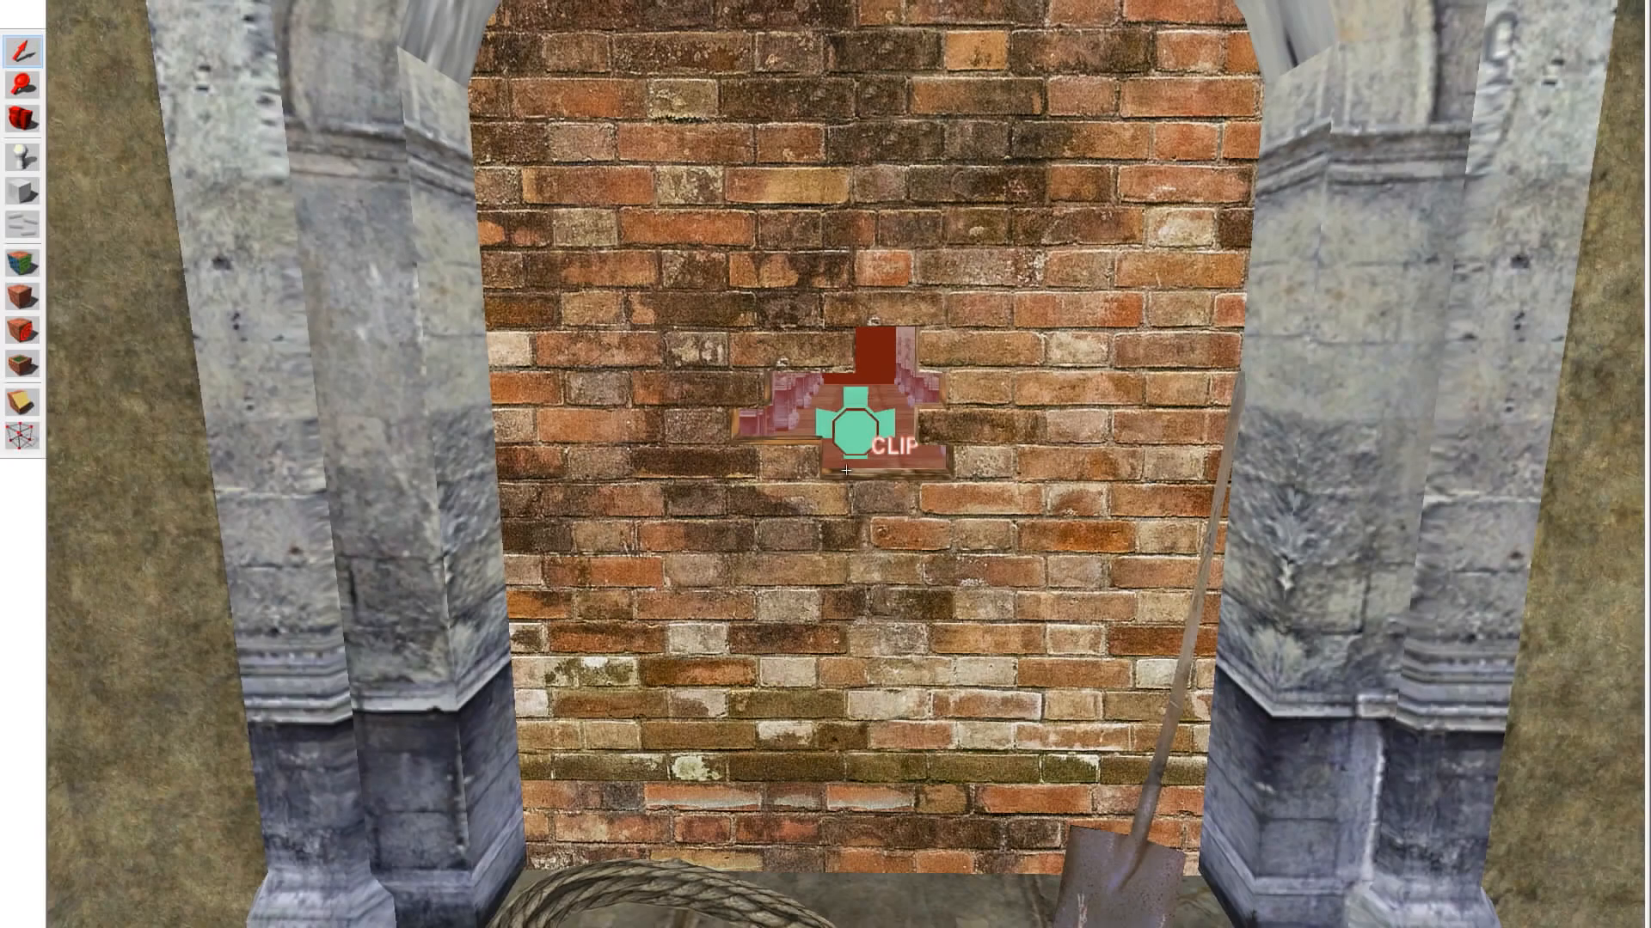
# Examine the hole in the brick wall, the corridor behind it and the room in front of the archway
pyautogui.press('w')
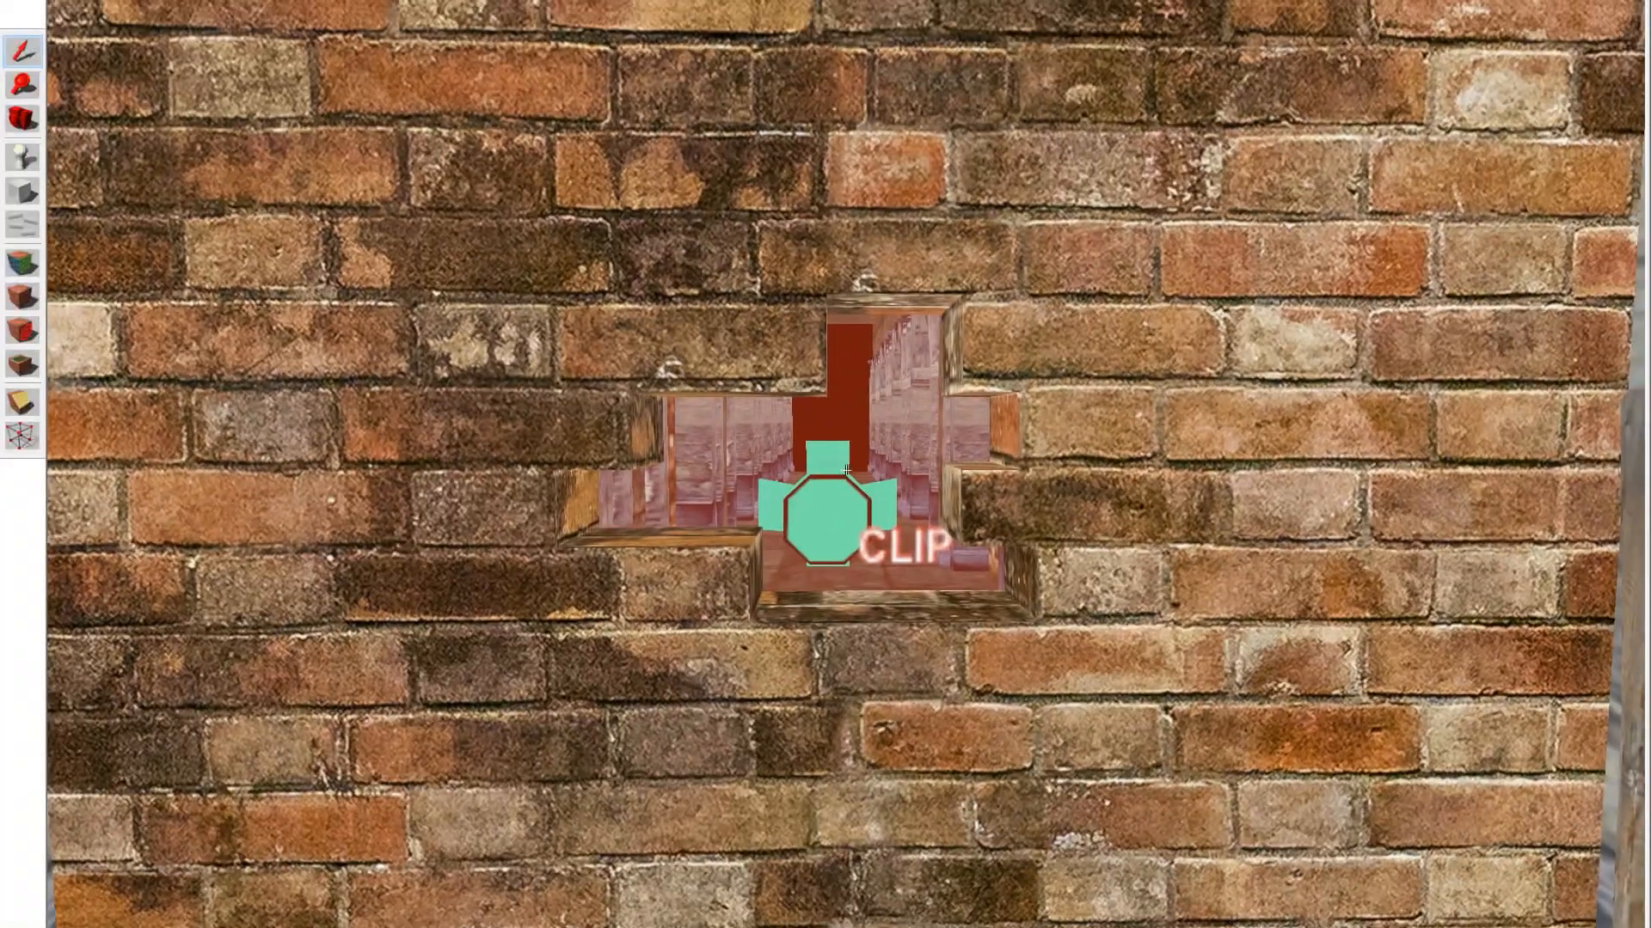
pyautogui.press('w')
pyautogui.press('w')
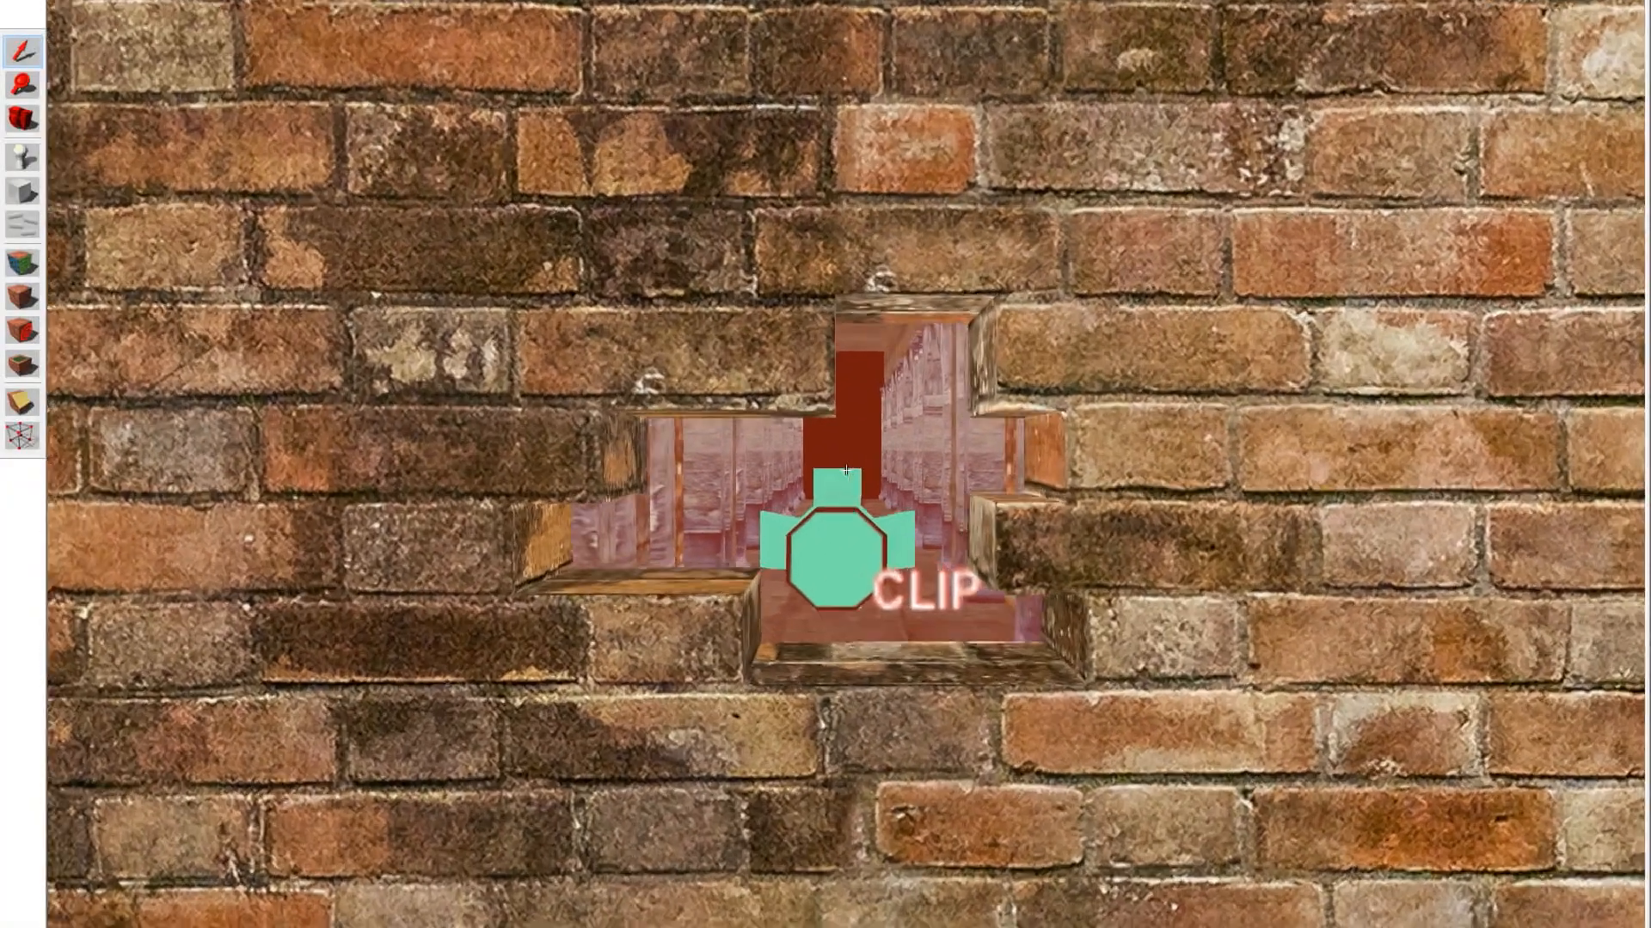
pyautogui.press('w')
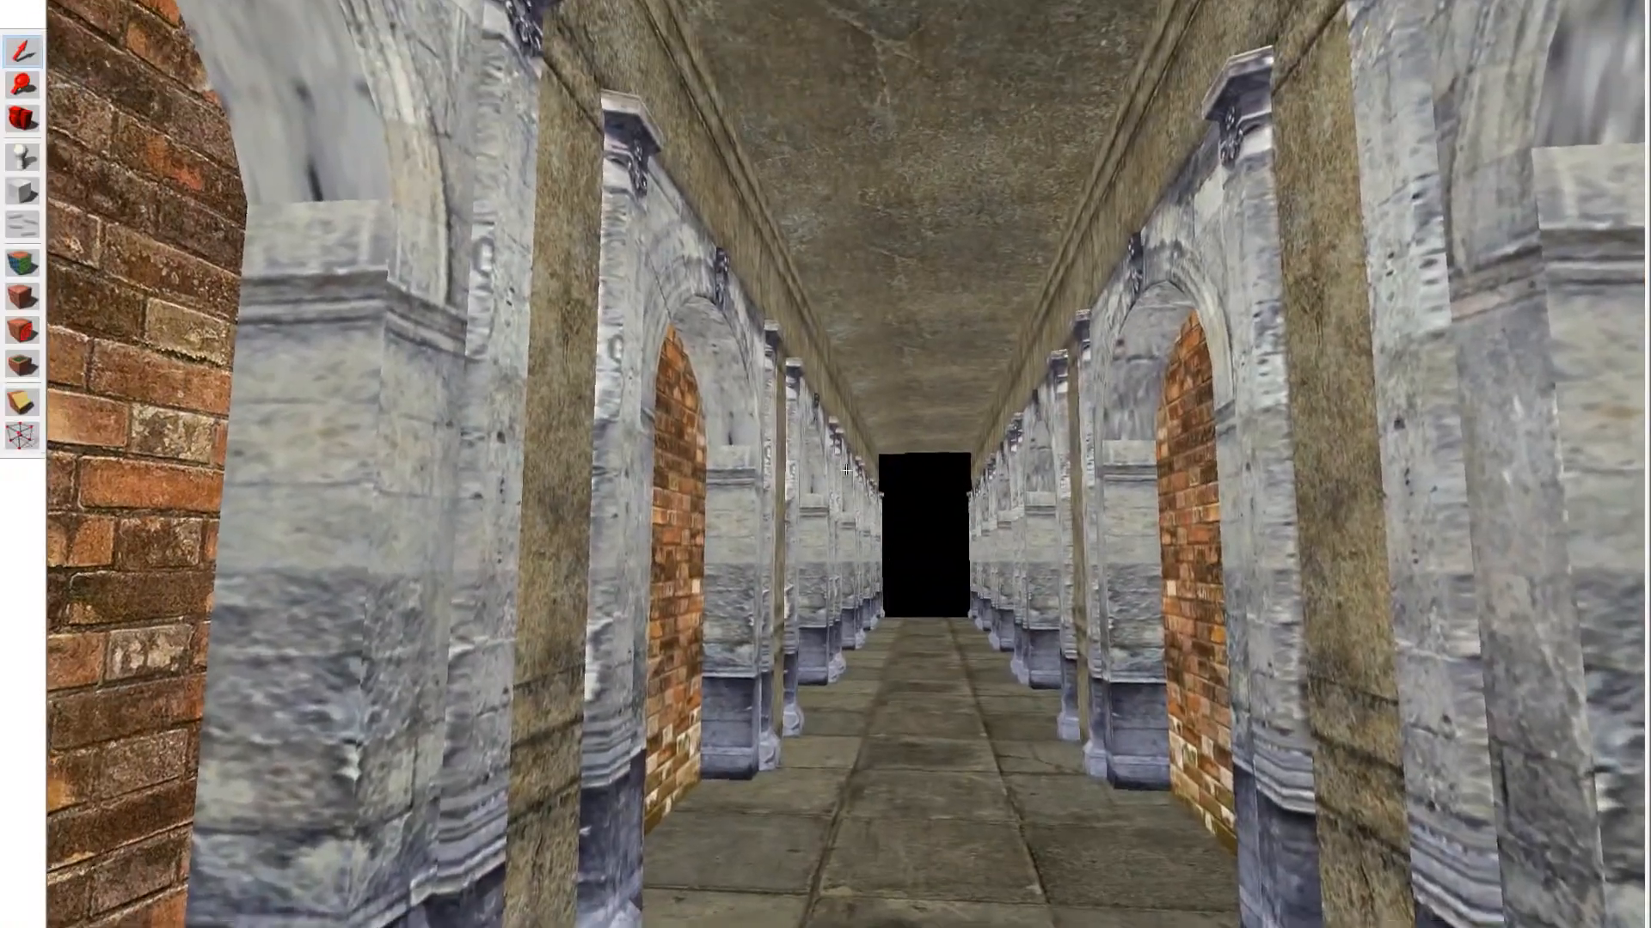
pyautogui.press('s')
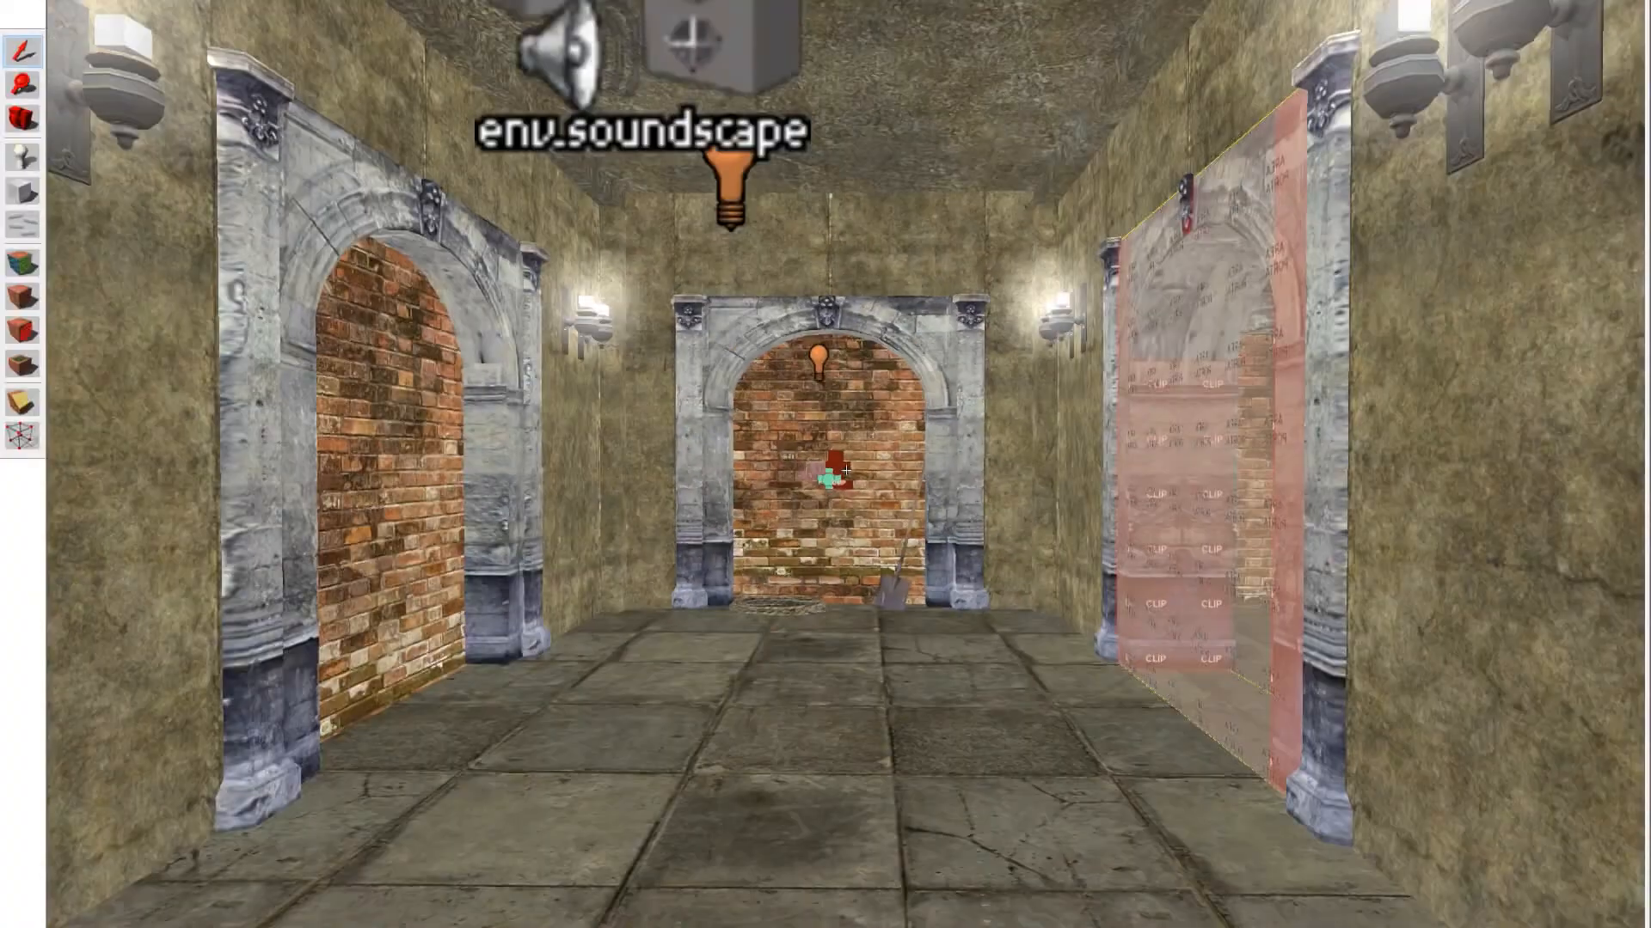
pyautogui.press('w')
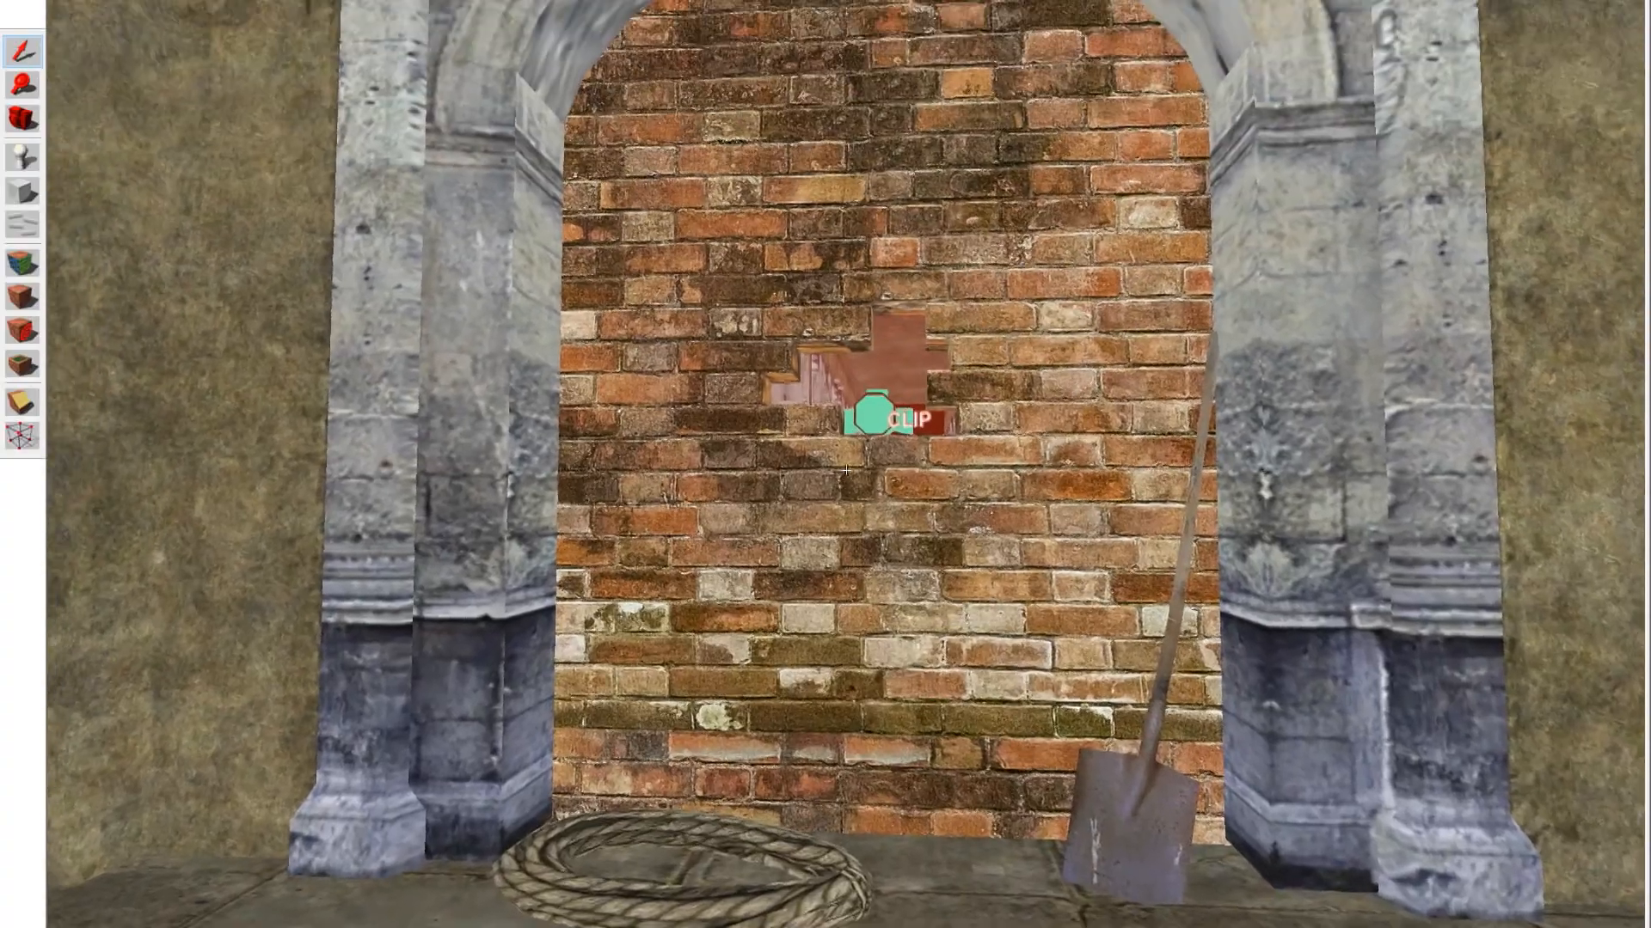
pyautogui.press('z')
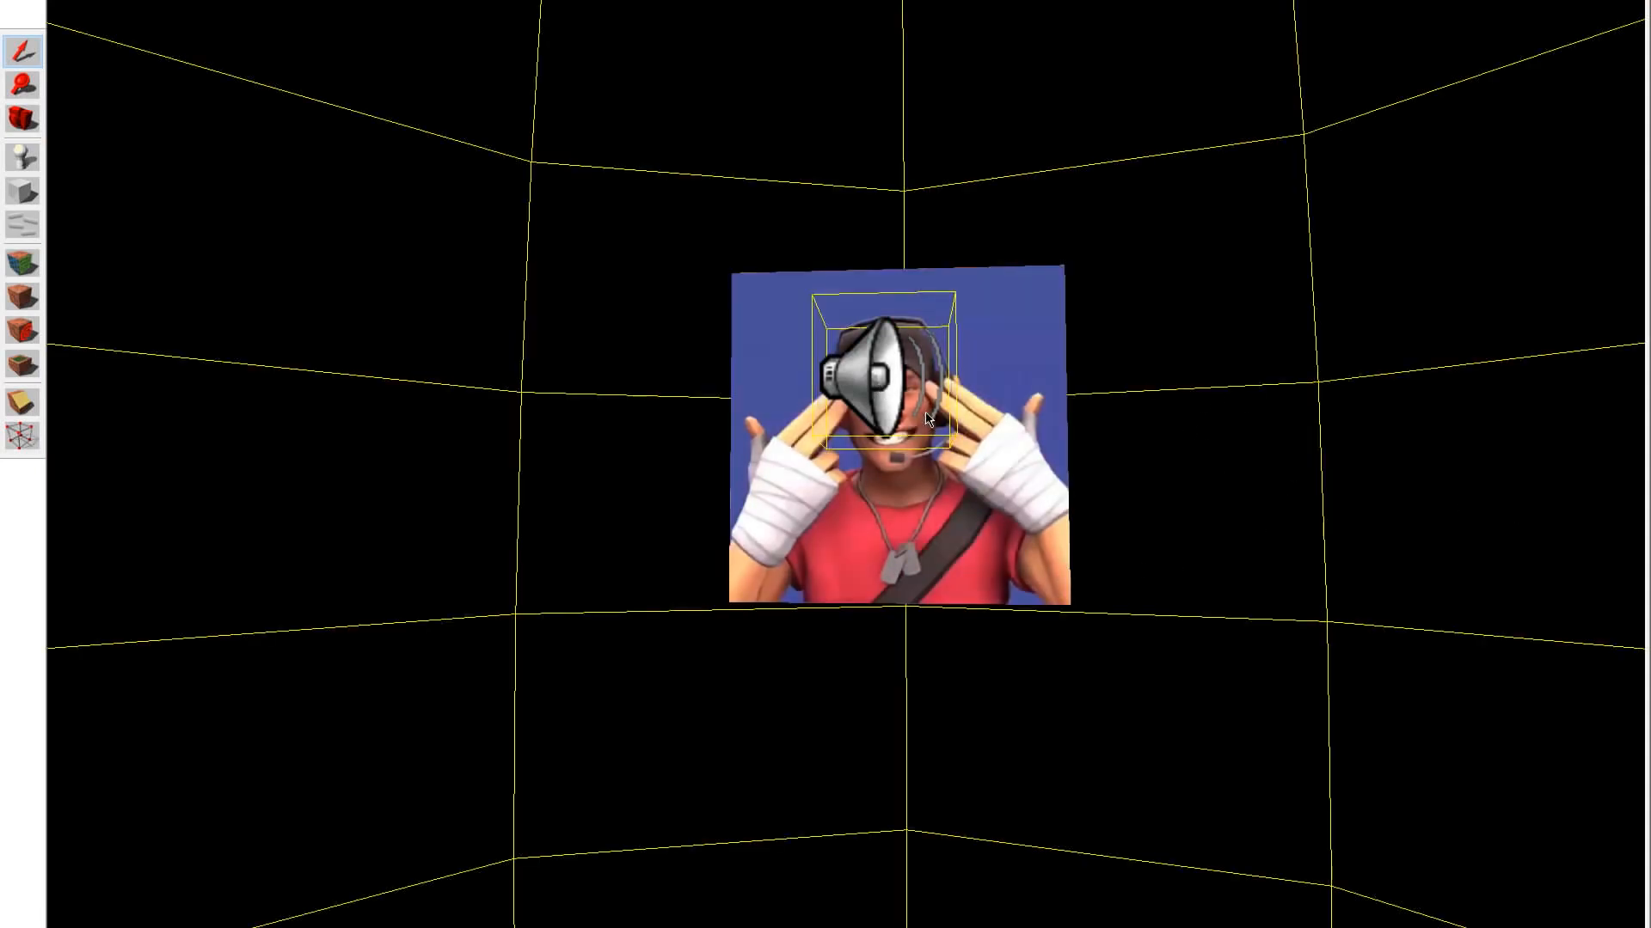
# Open the logic_relay near the picture and review its name and OnTrigger outputs, including the PlaySound and Disable entries
pyautogui.press('z')
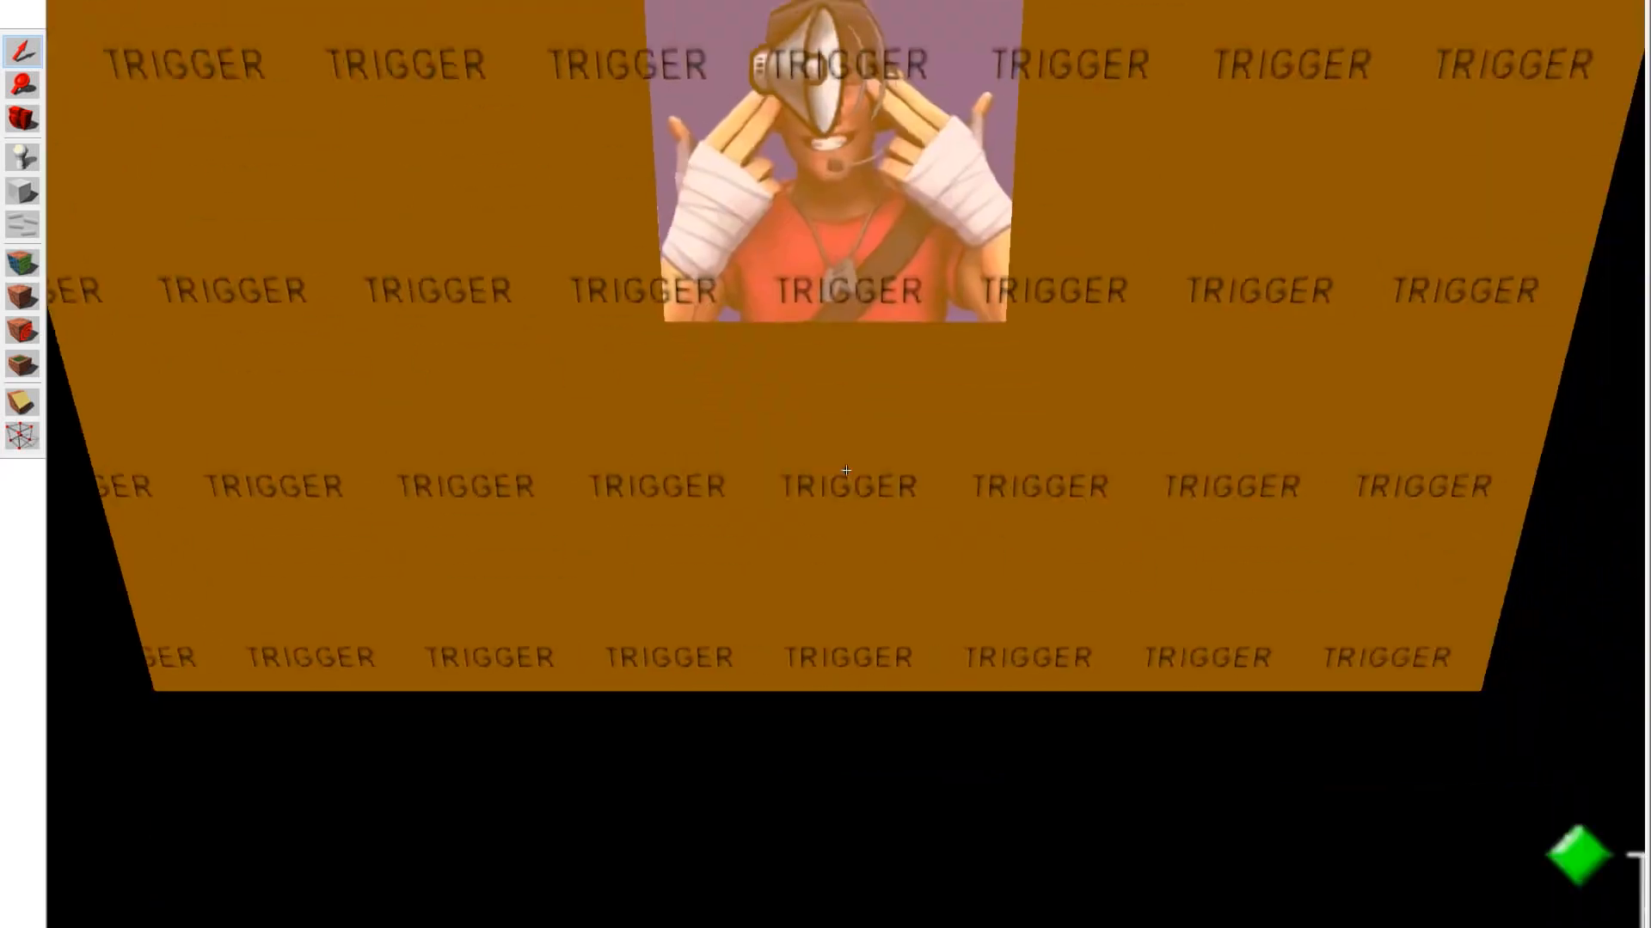
pyautogui.press('s')
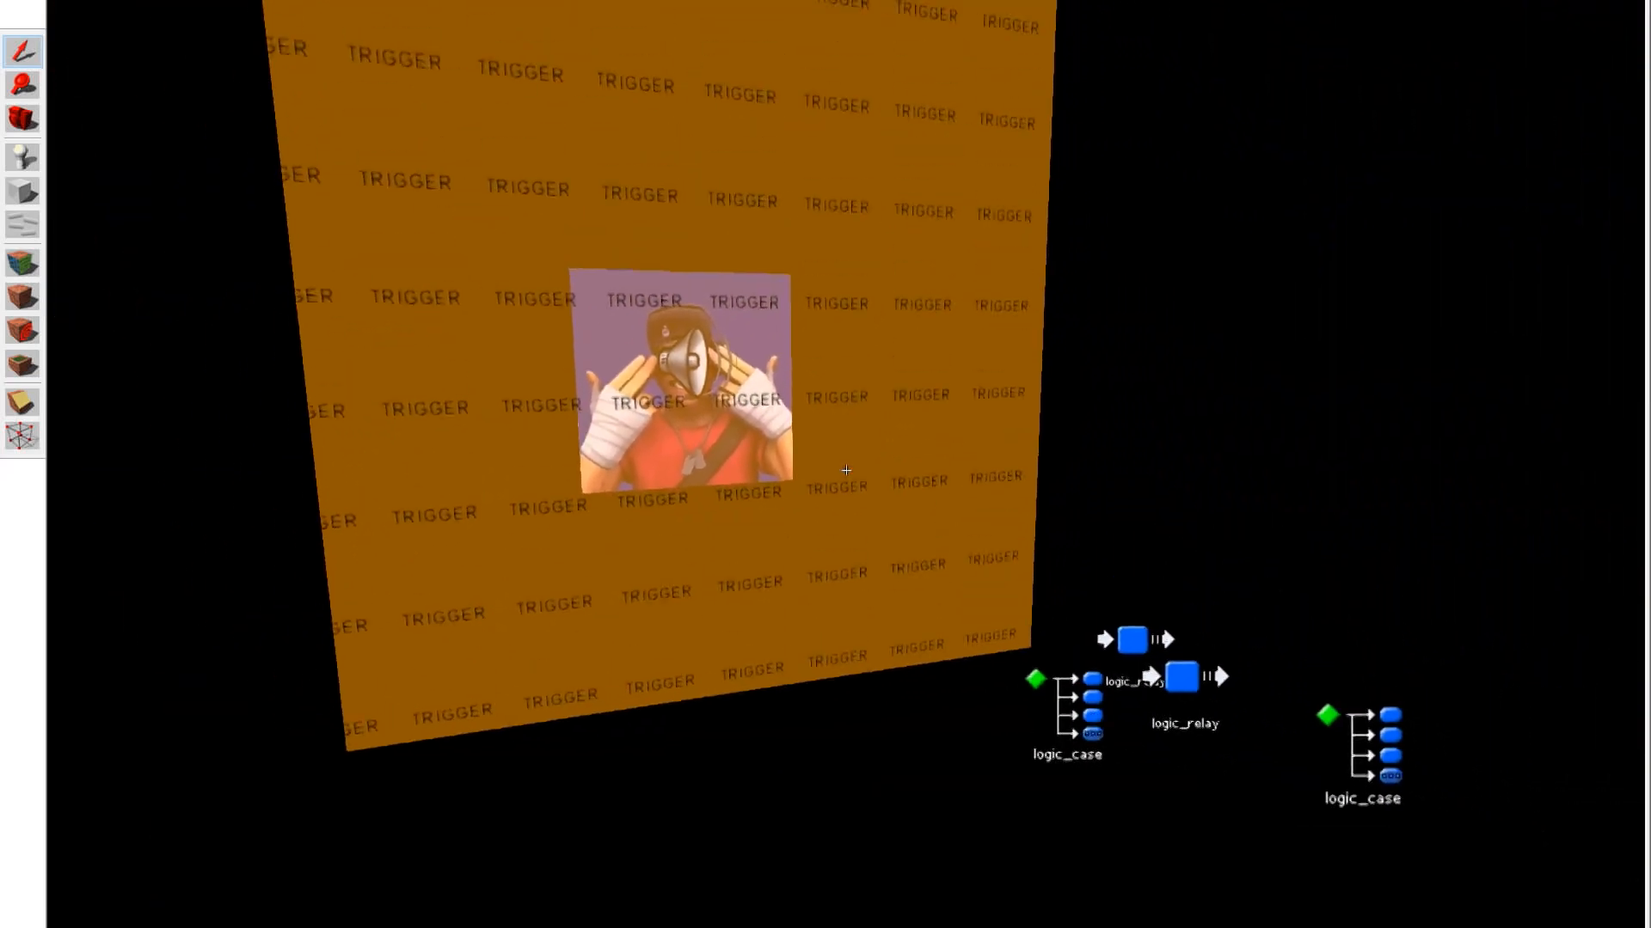
pyautogui.press('z')
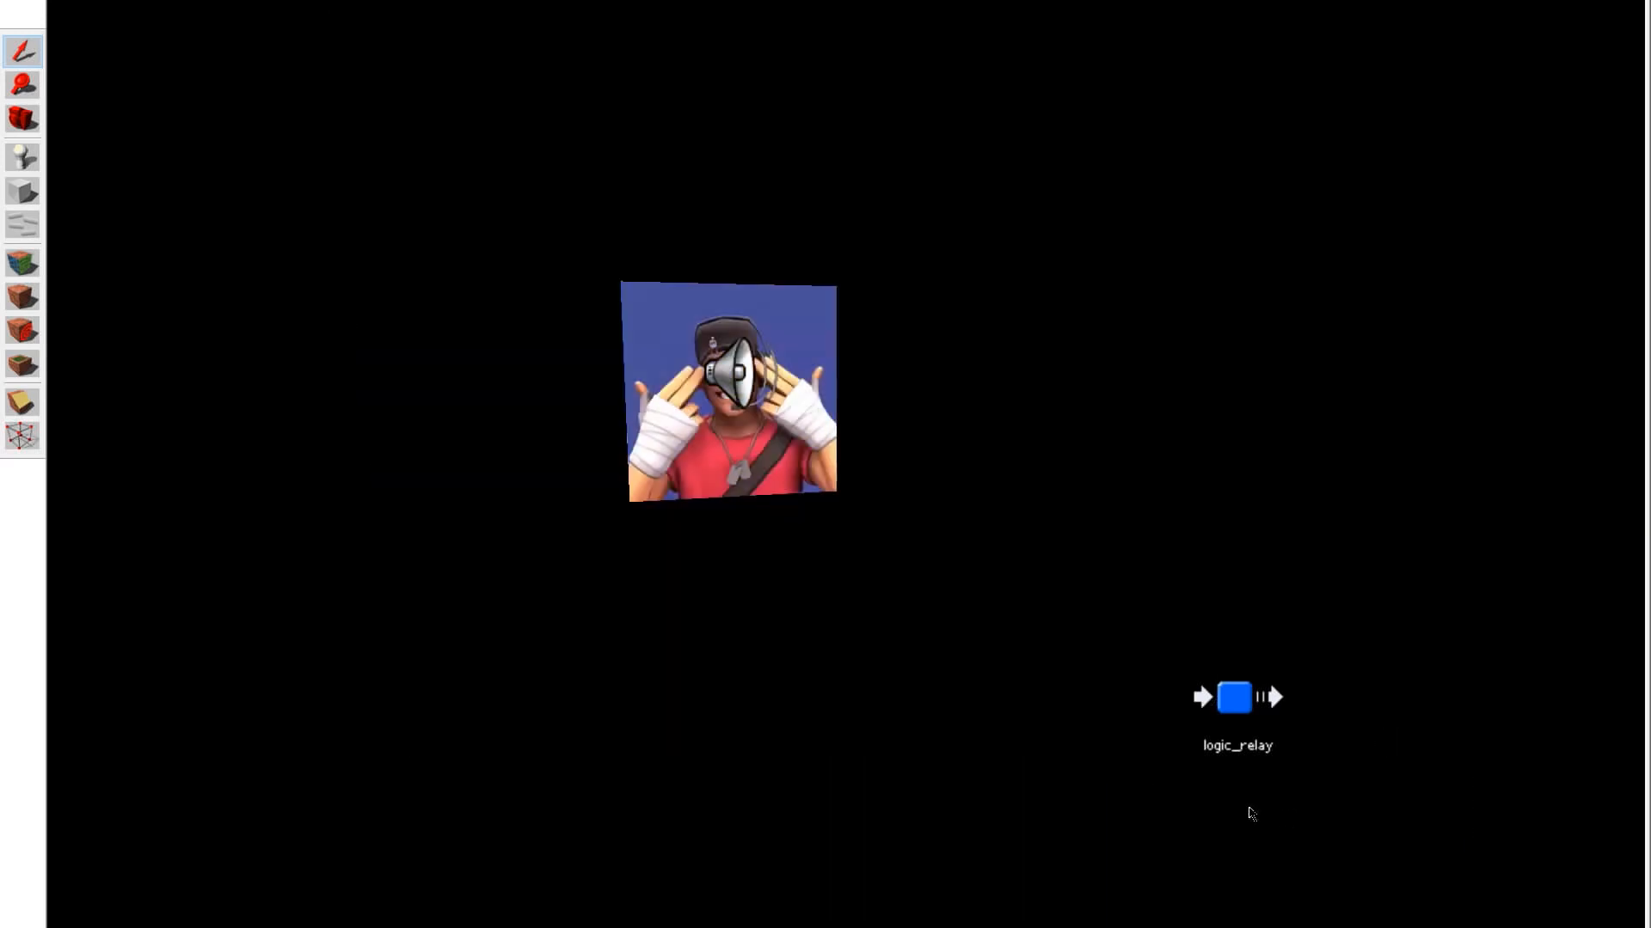
pyautogui.doubleClick(1264, 699)
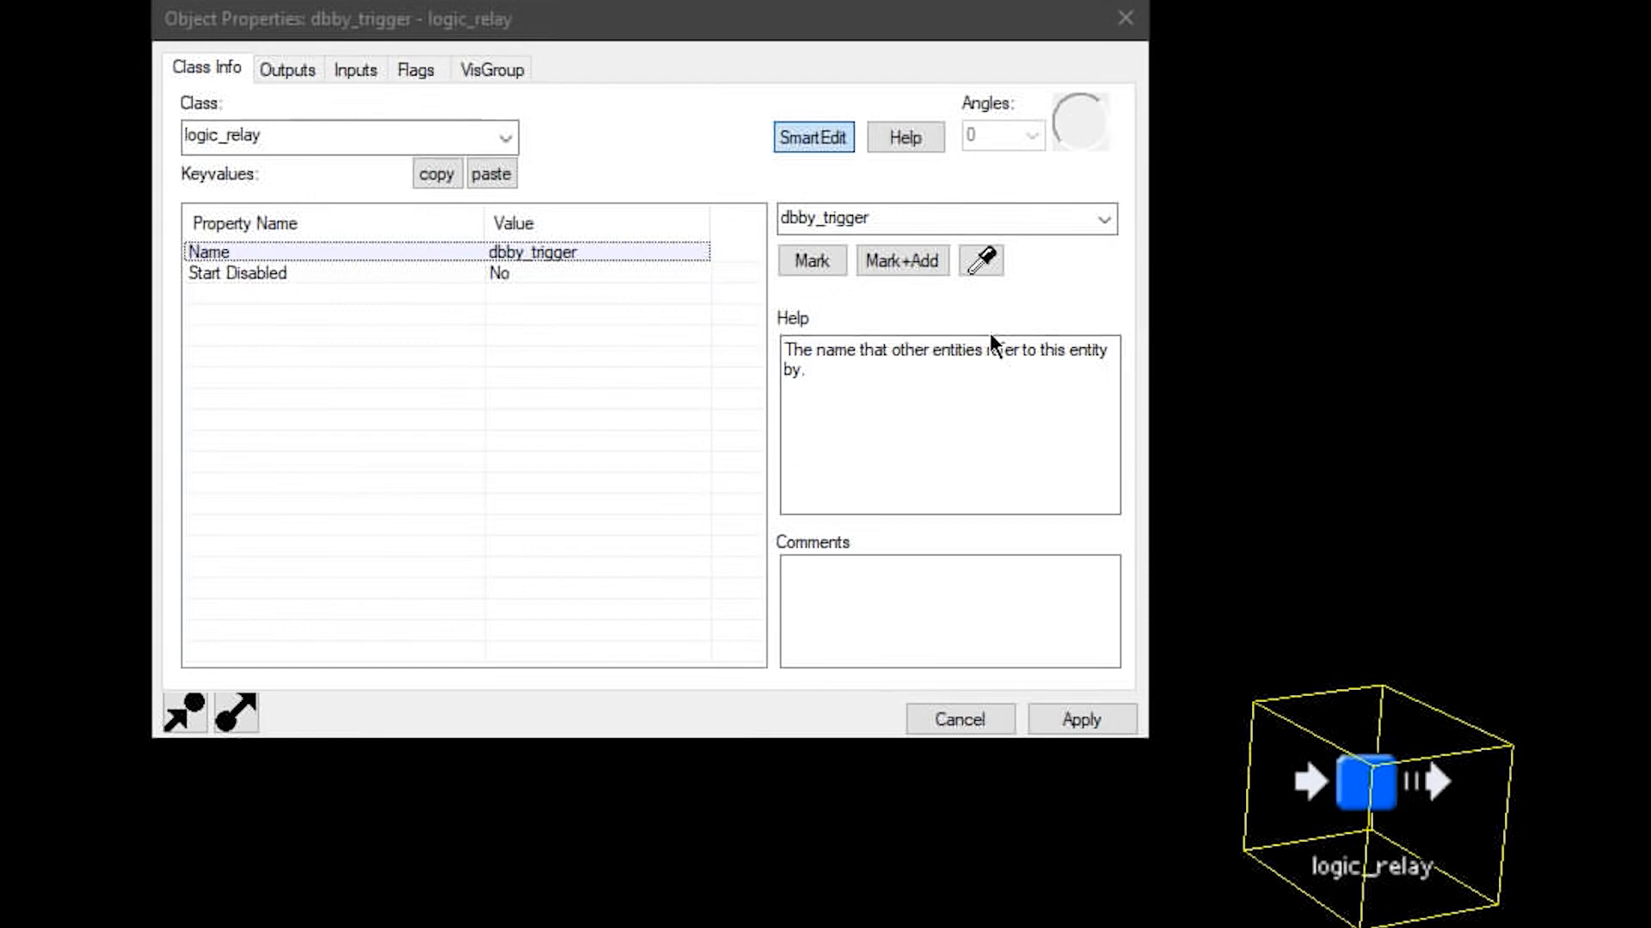
pyautogui.click(287, 69)
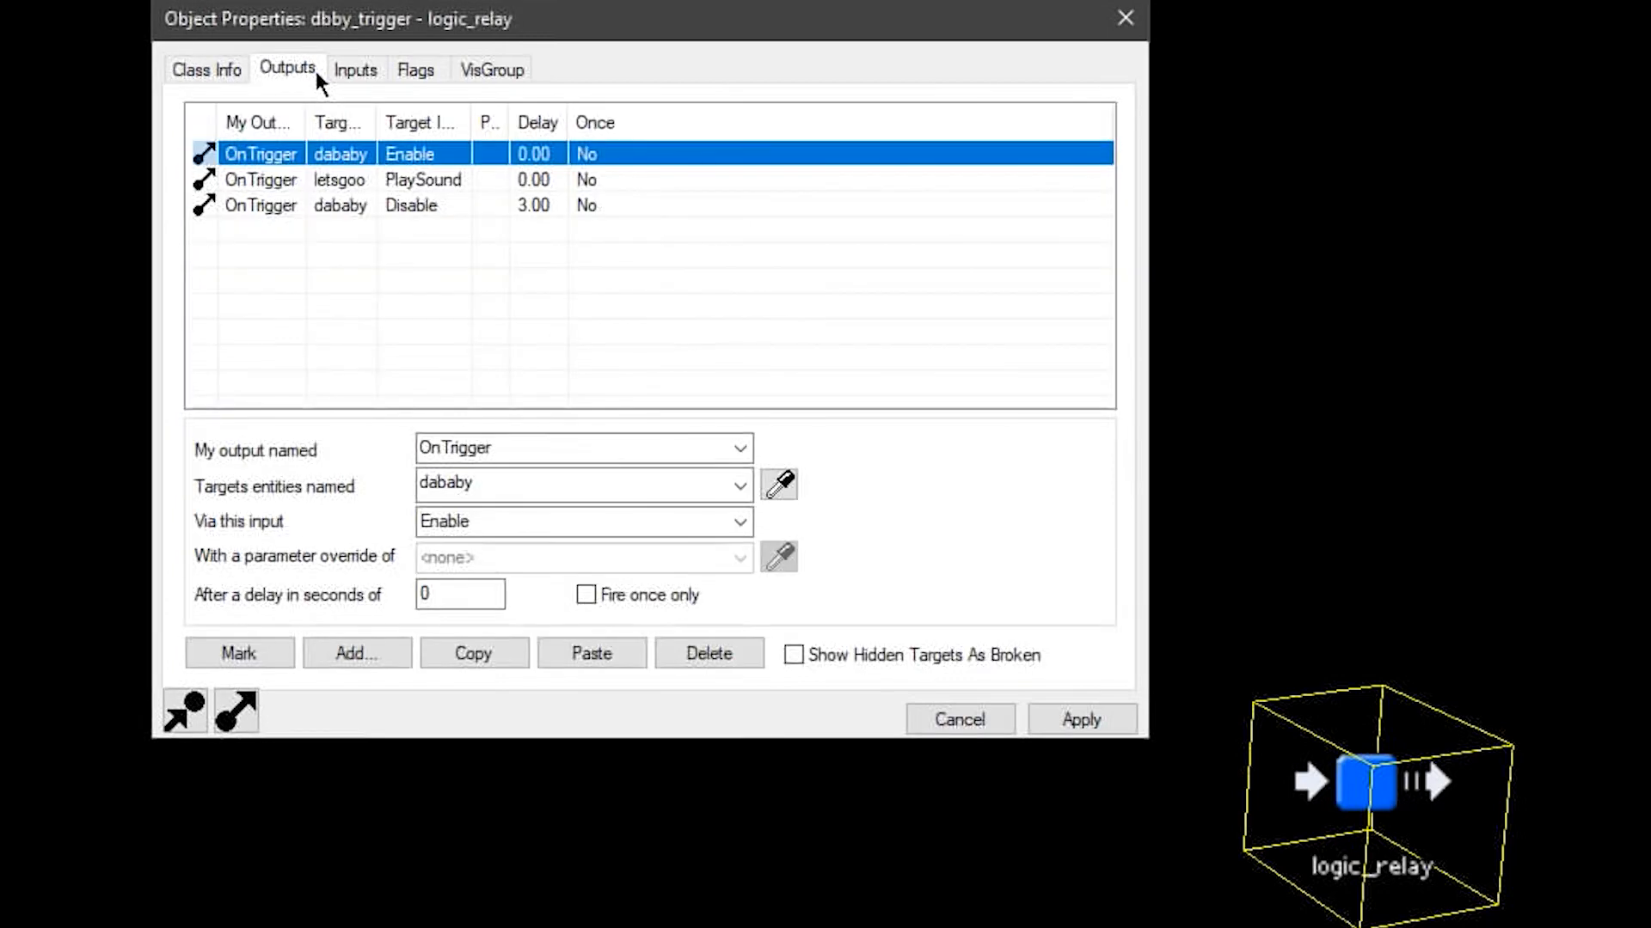
pyautogui.click(210, 68)
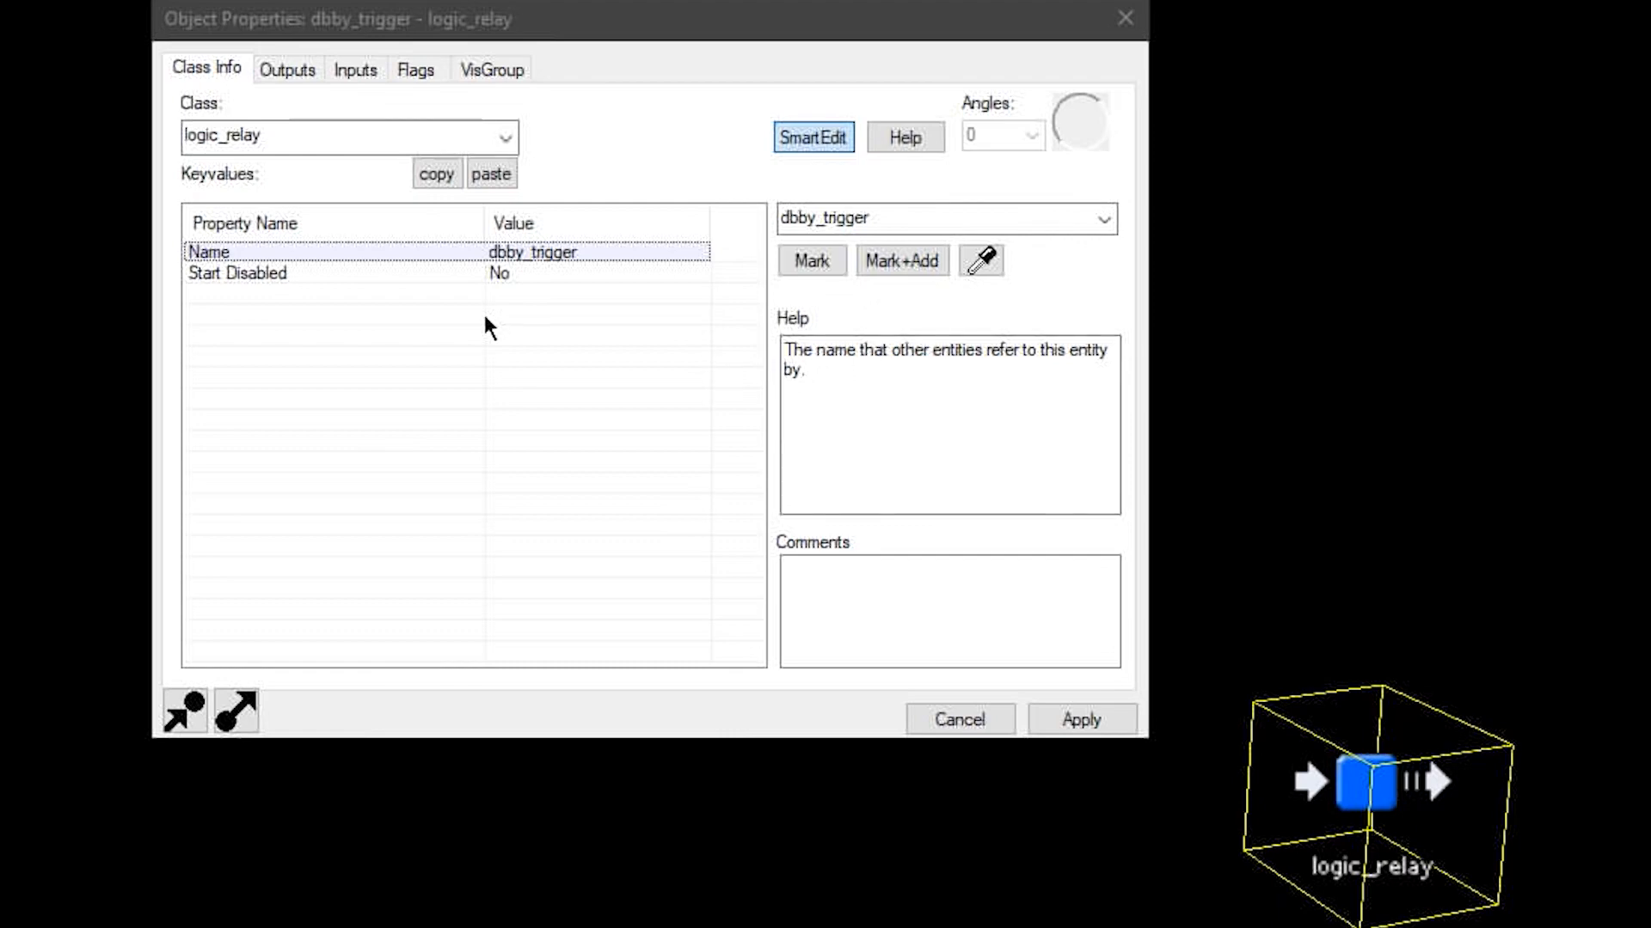
pyautogui.click(311, 72)
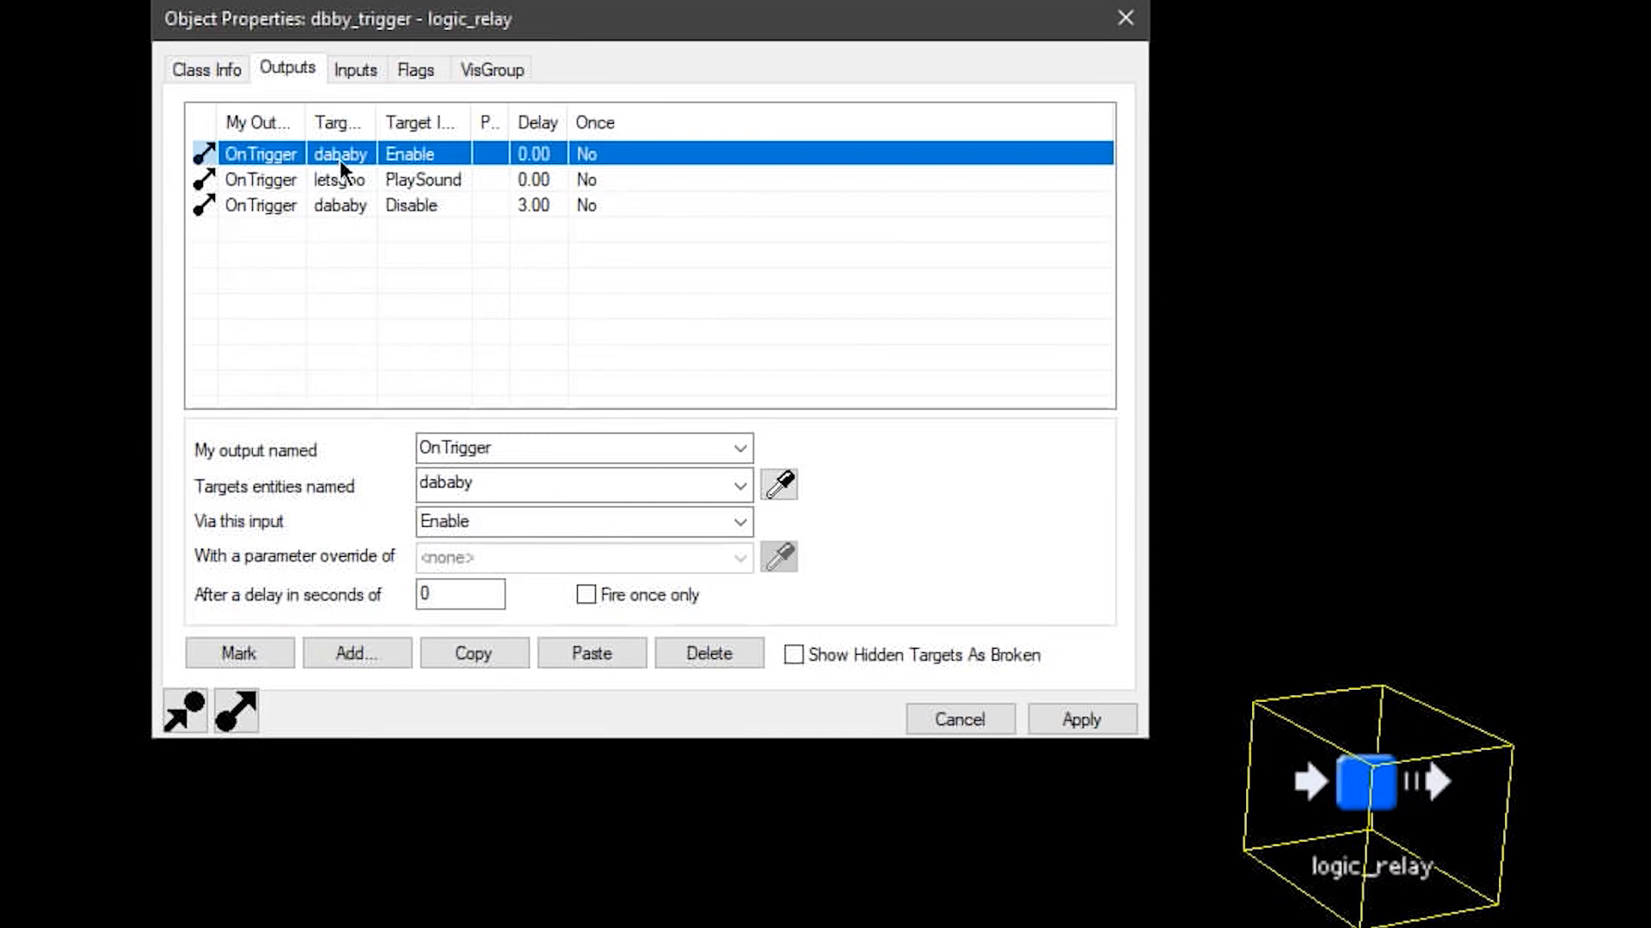
pyautogui.click(400, 180)
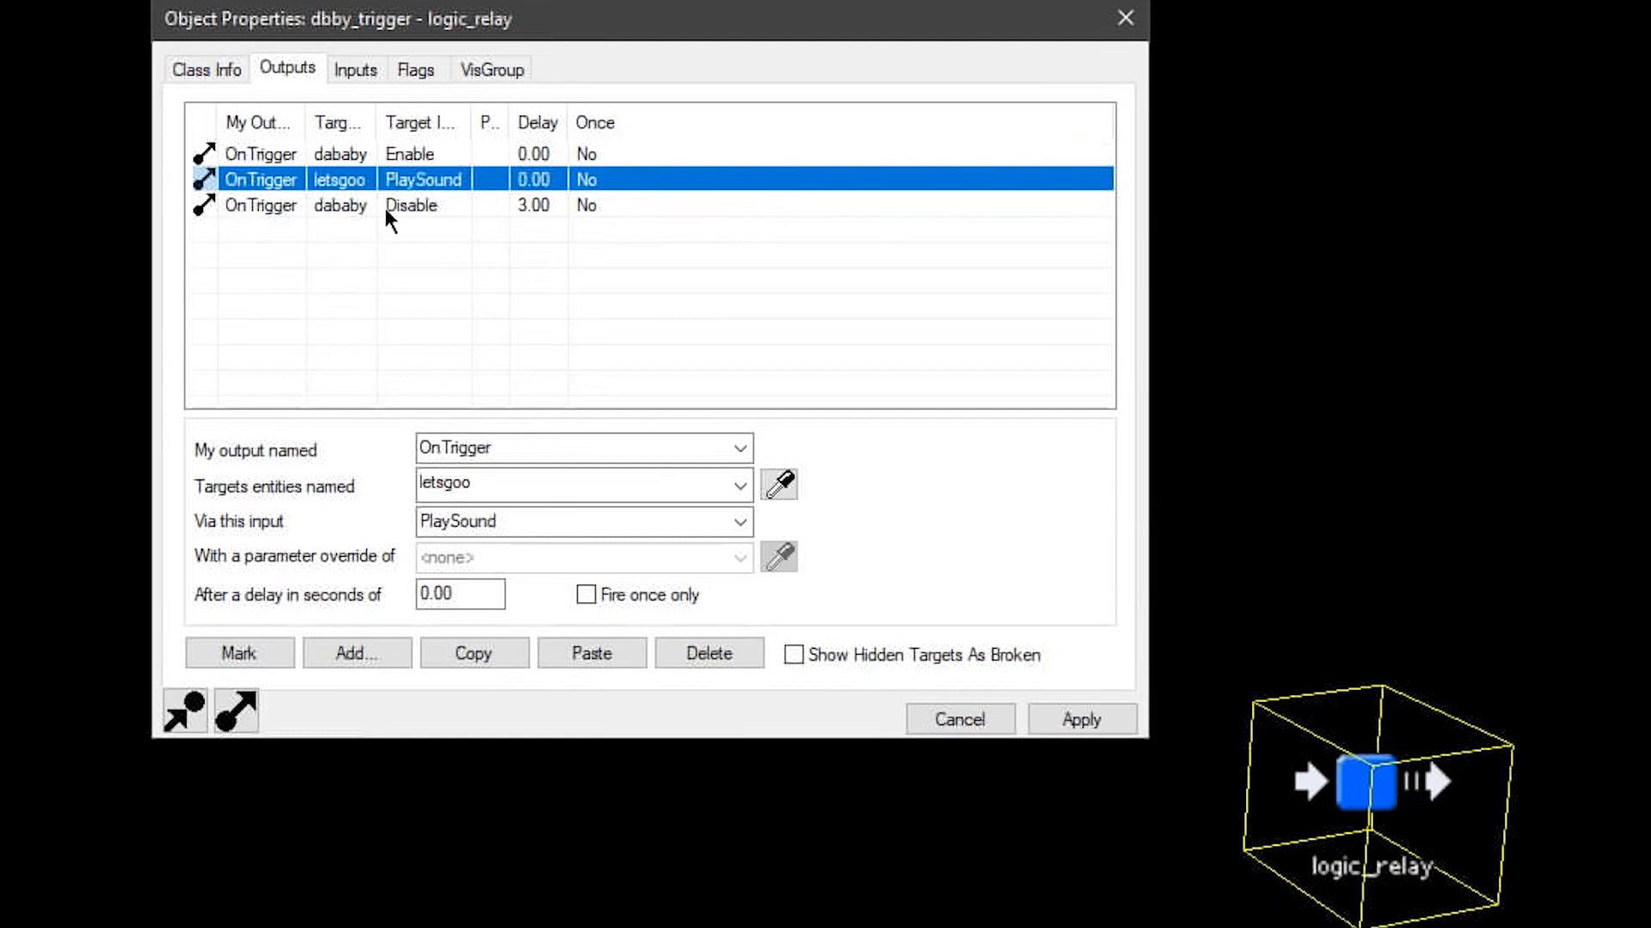
pyautogui.click(384, 206)
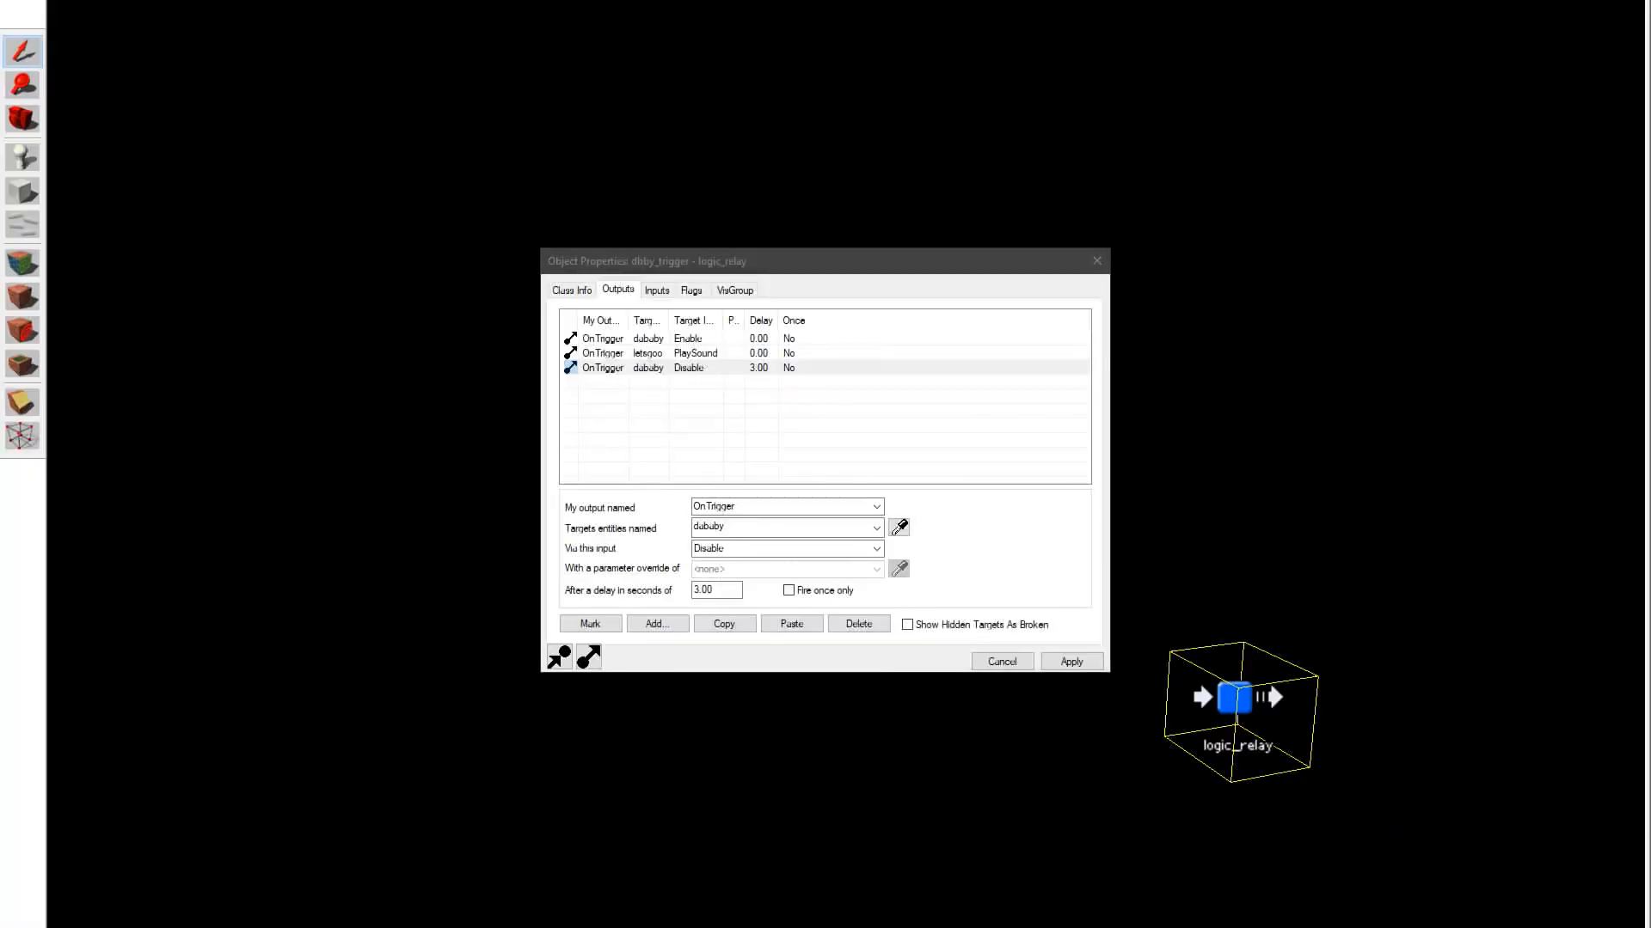
# Switch to Garry's Mod and fire the relay from the console with "ent_fire dbby_trigger trigger", returning to the game view
pyautogui.click(573, 890)
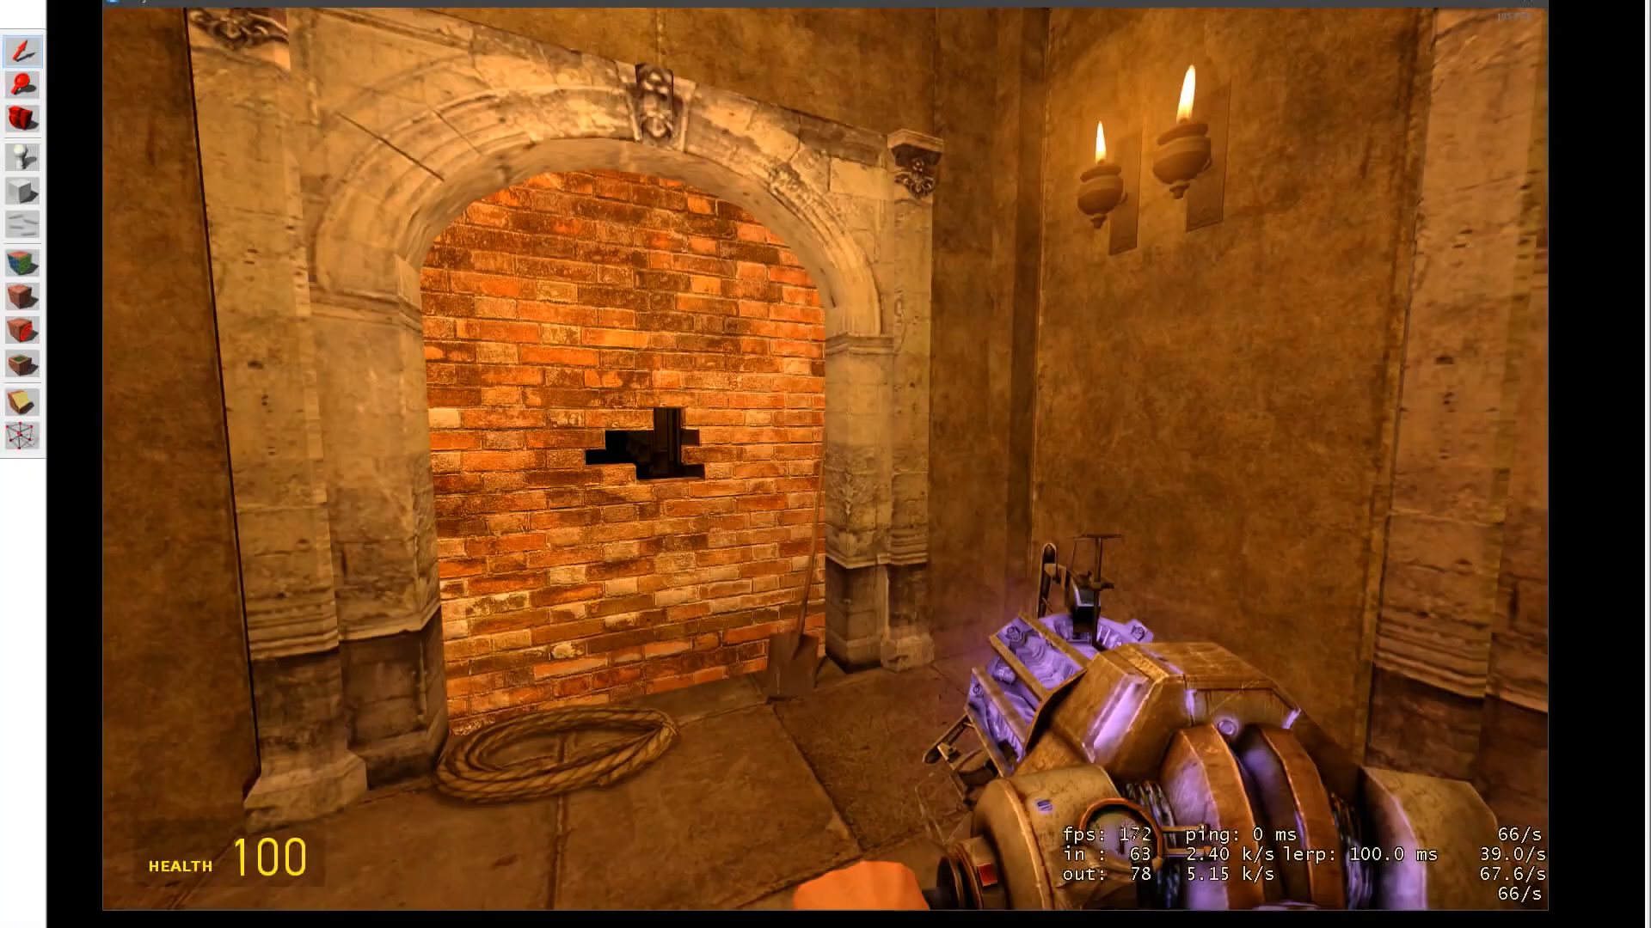
pyautogui.press('`')
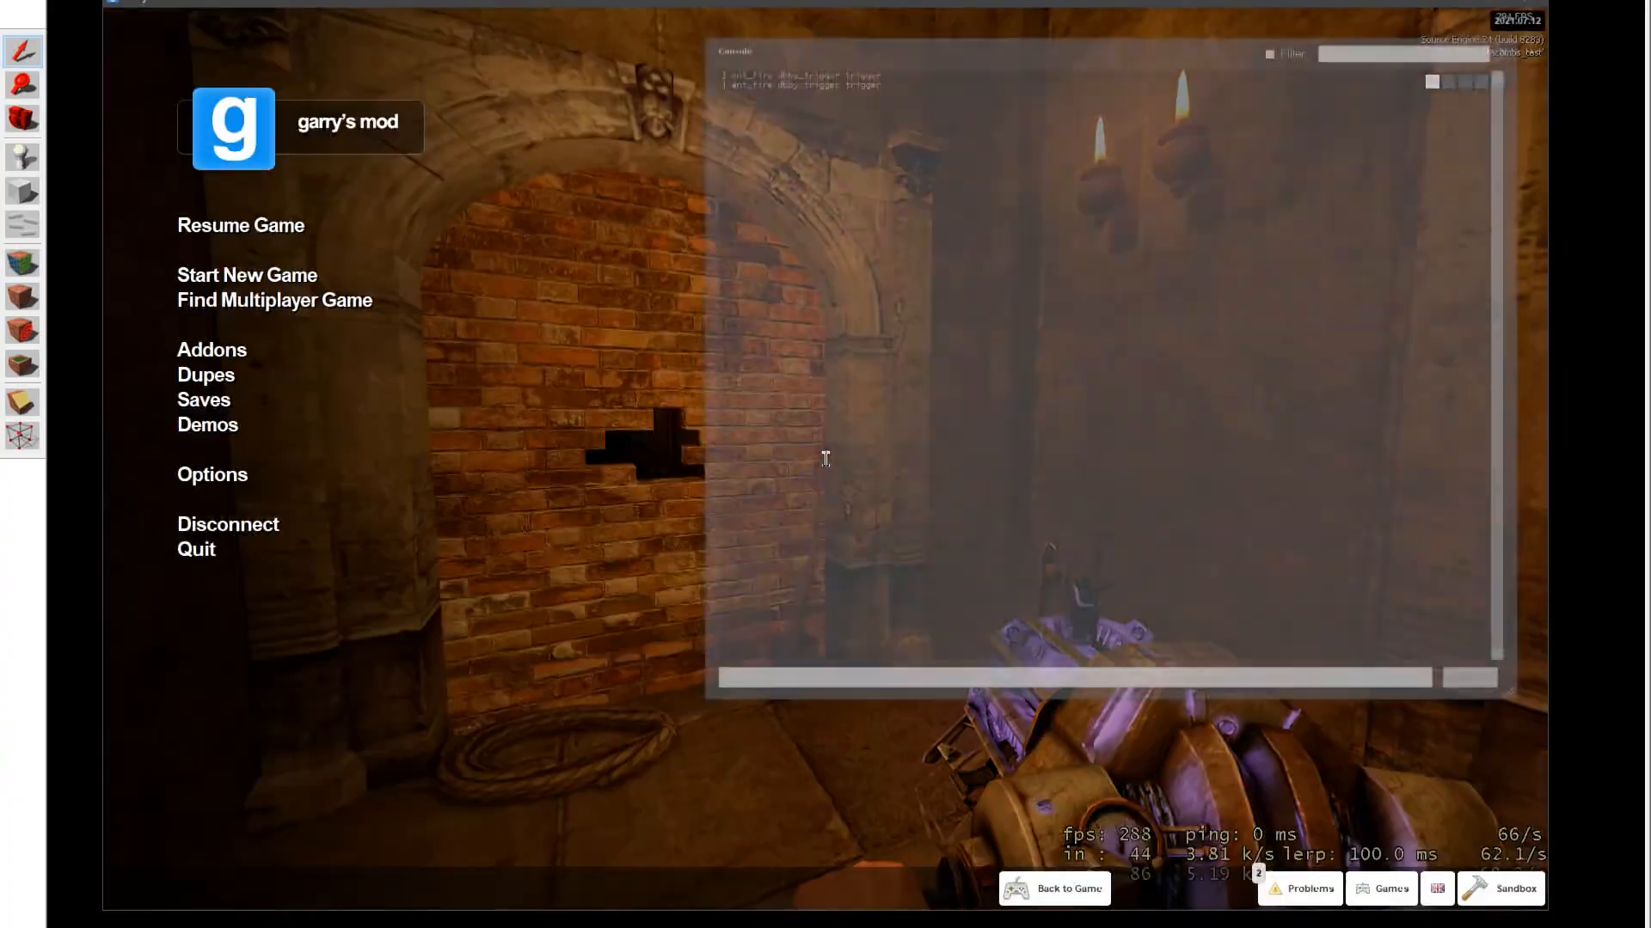
pyautogui.write('ent_fire dbby_trigger trigger')
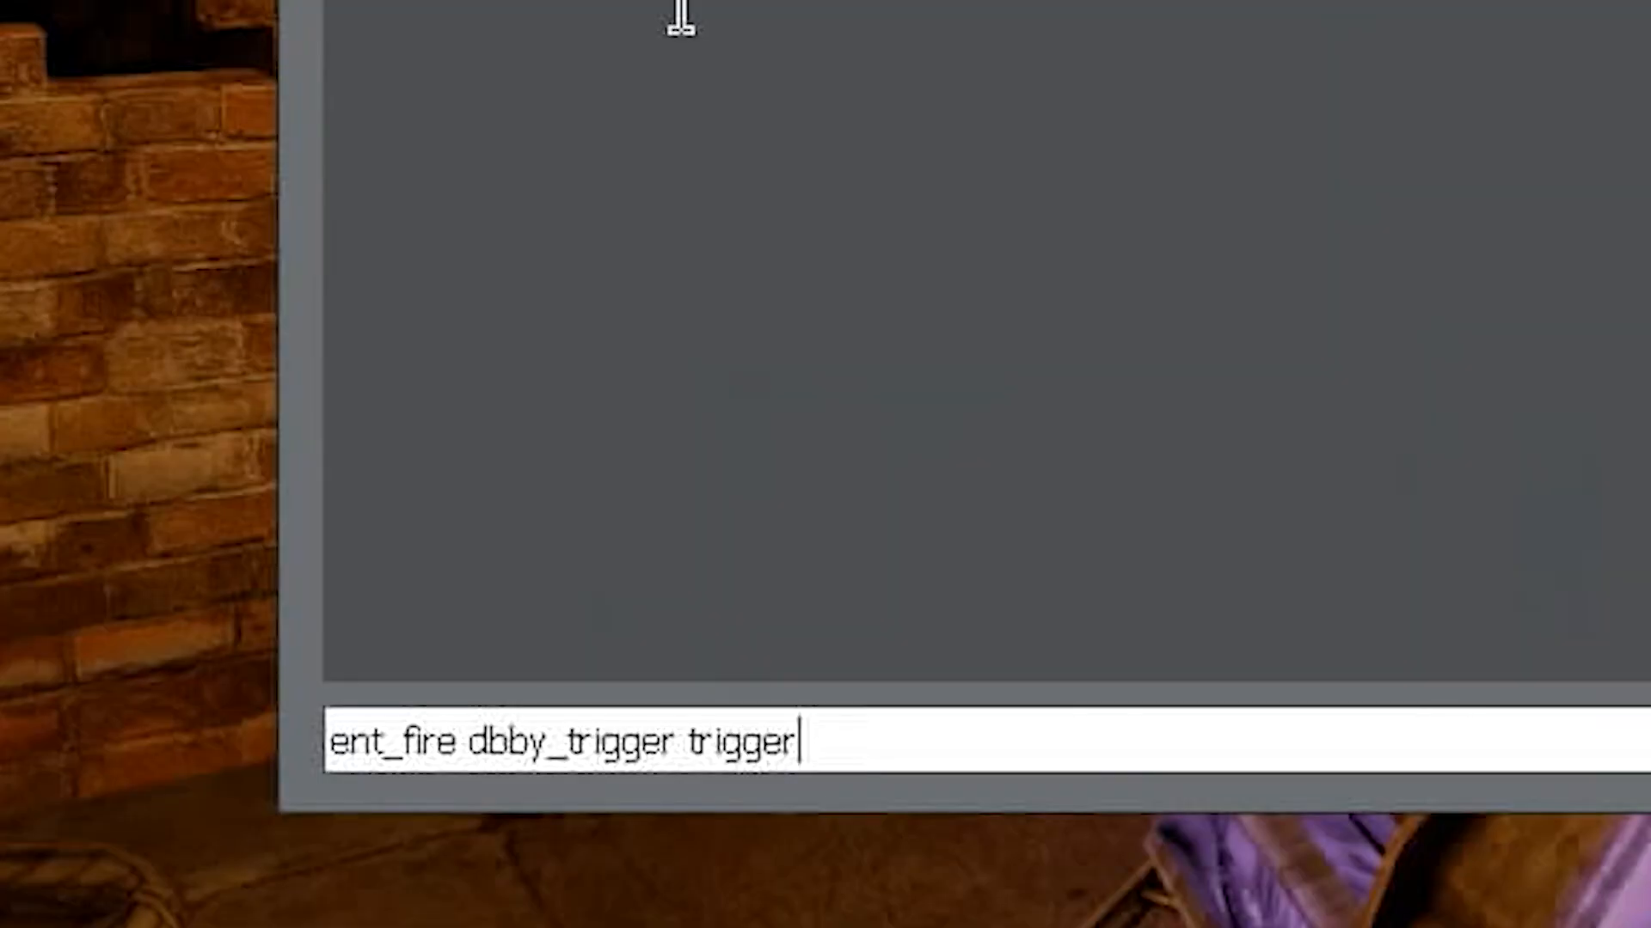
pyautogui.press('Return')
pyautogui.press('`')
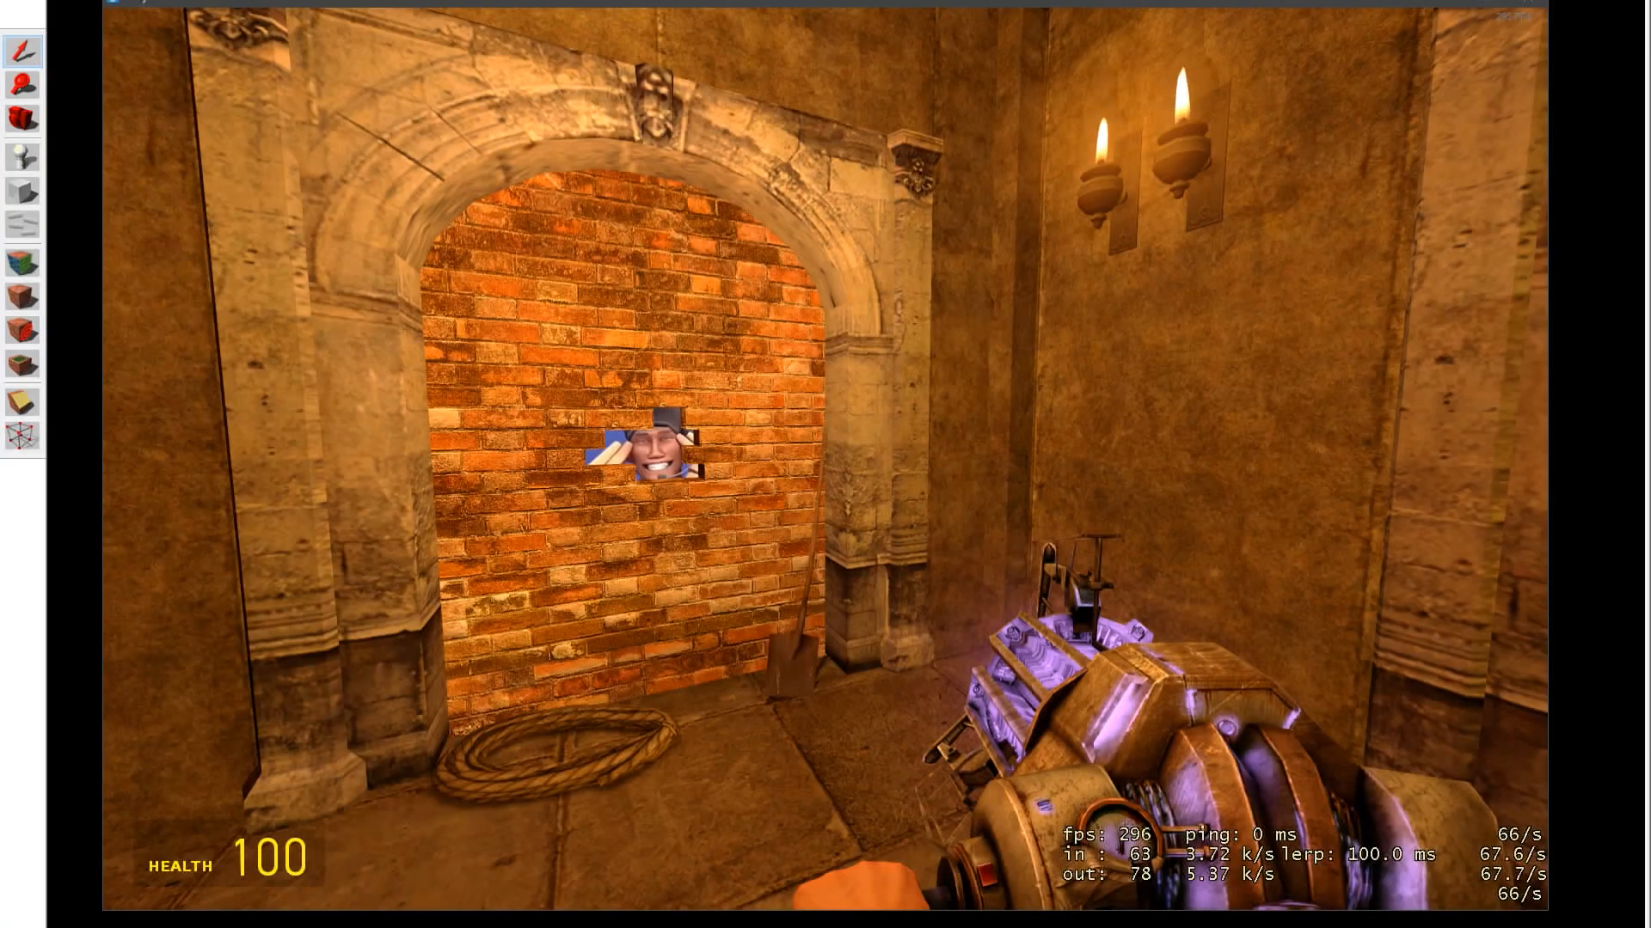
pyautogui.press('w')
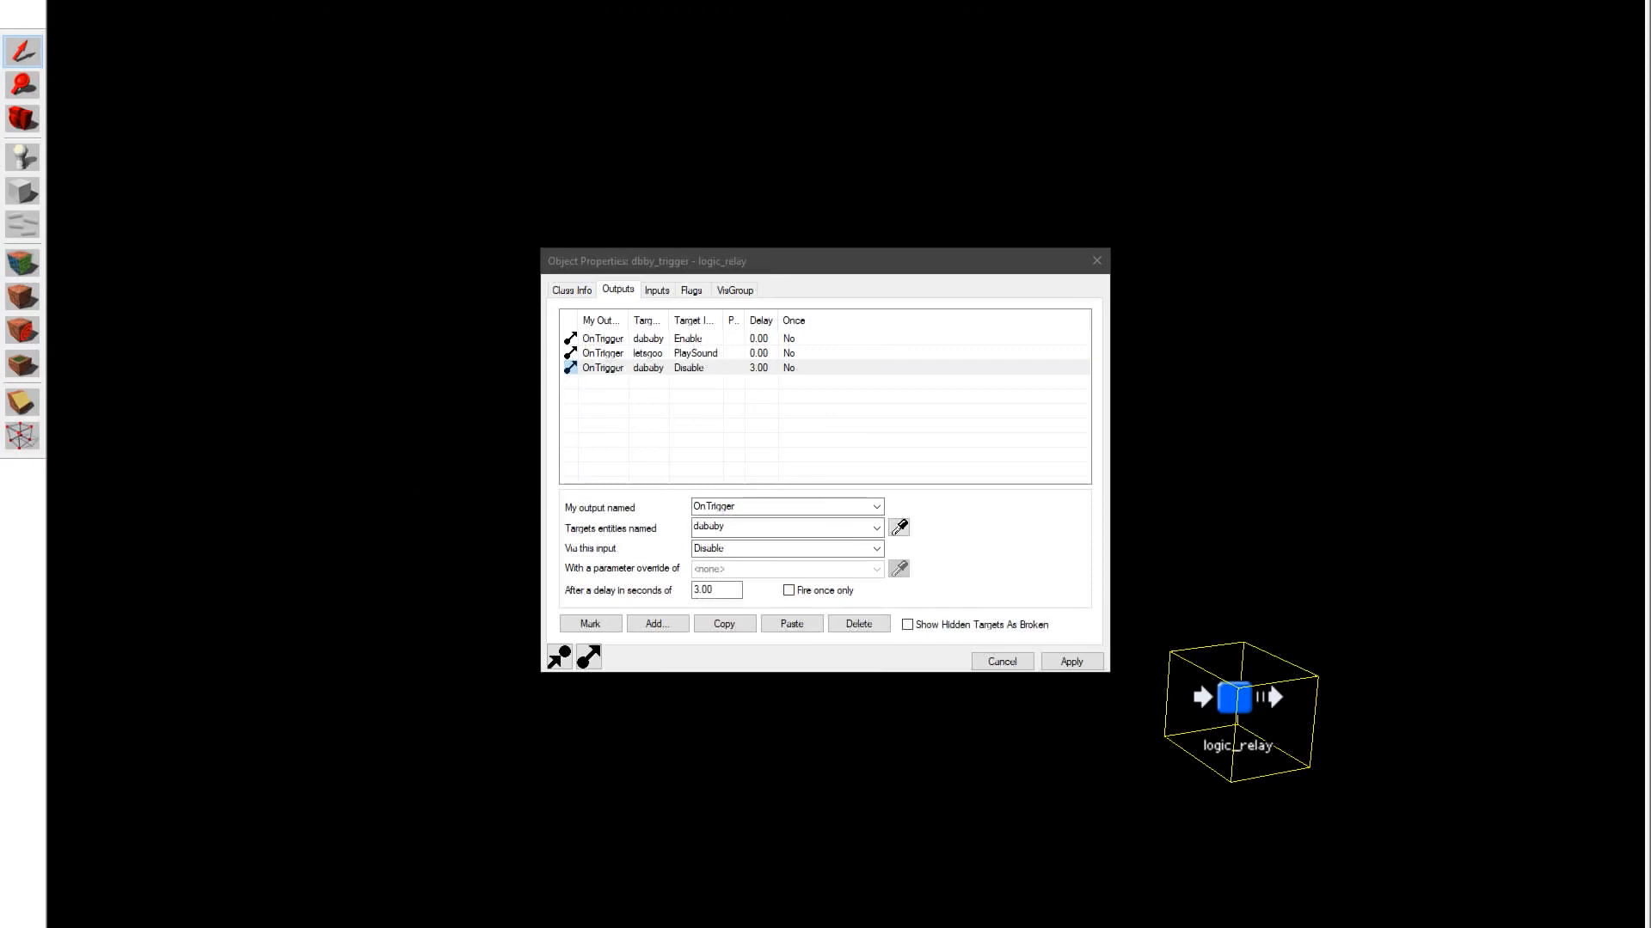
# Walk into the toilet stall in the Garry's Mod level and look closely at the wall-mounted cistern
pyautogui.click(1359, 465)
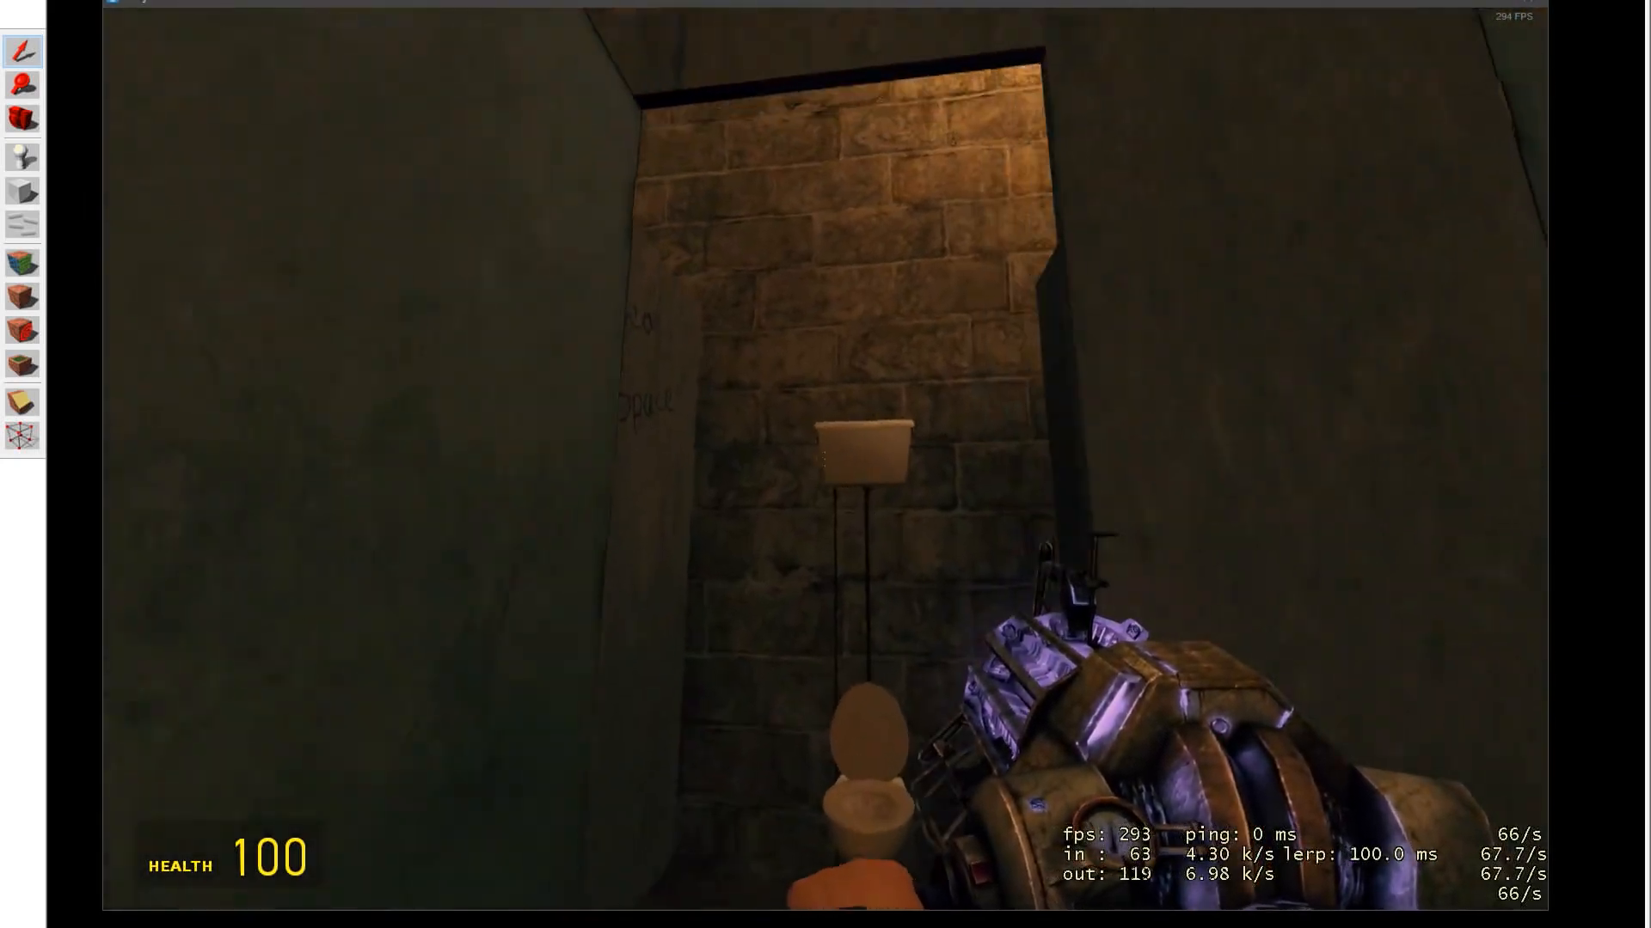
pyautogui.press('w')
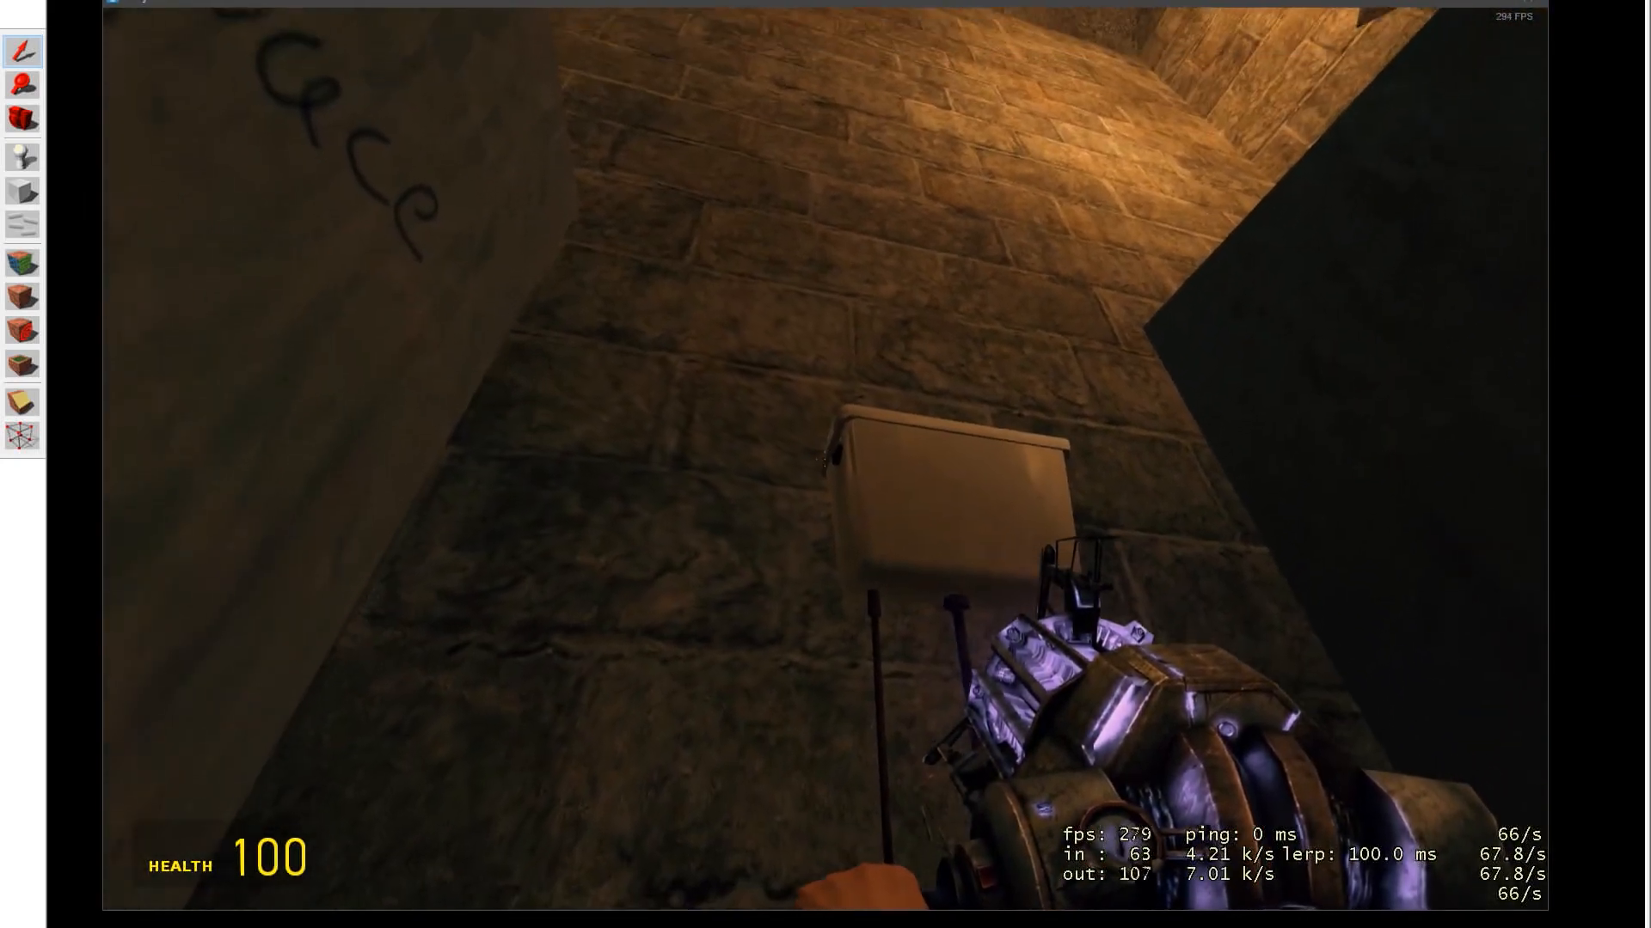
pyautogui.press('s')
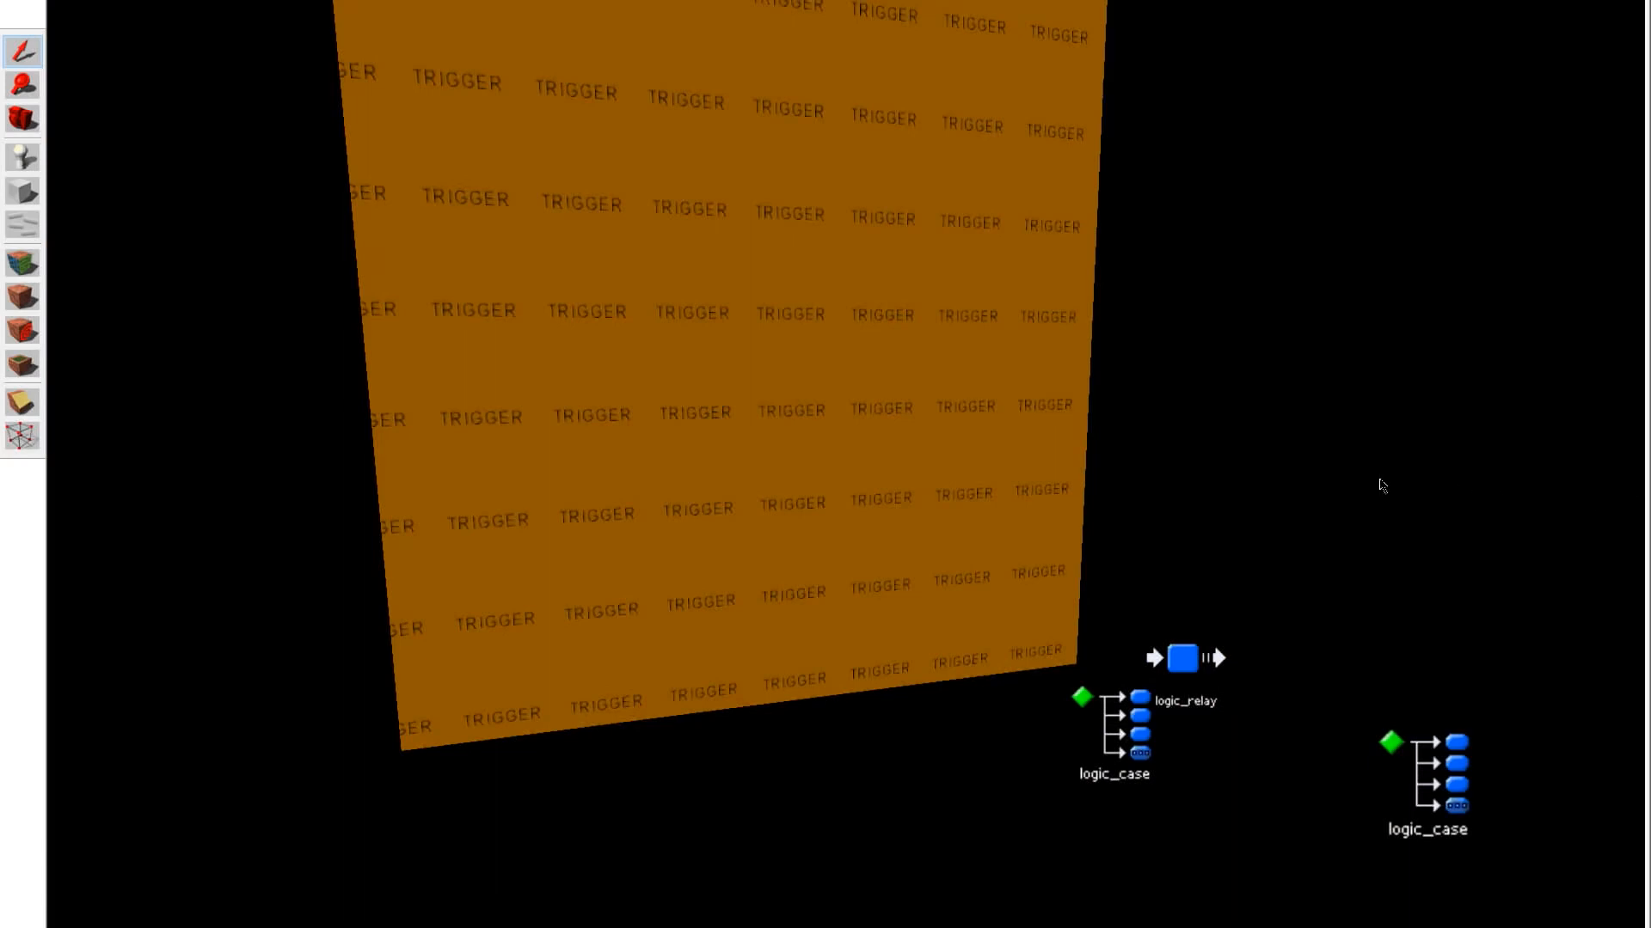
# Open the properties of the large trigger brush and review its OnStartTouch outputs, including the Disable entry targeting dababy_wait
pyautogui.doubleClick(966, 423)
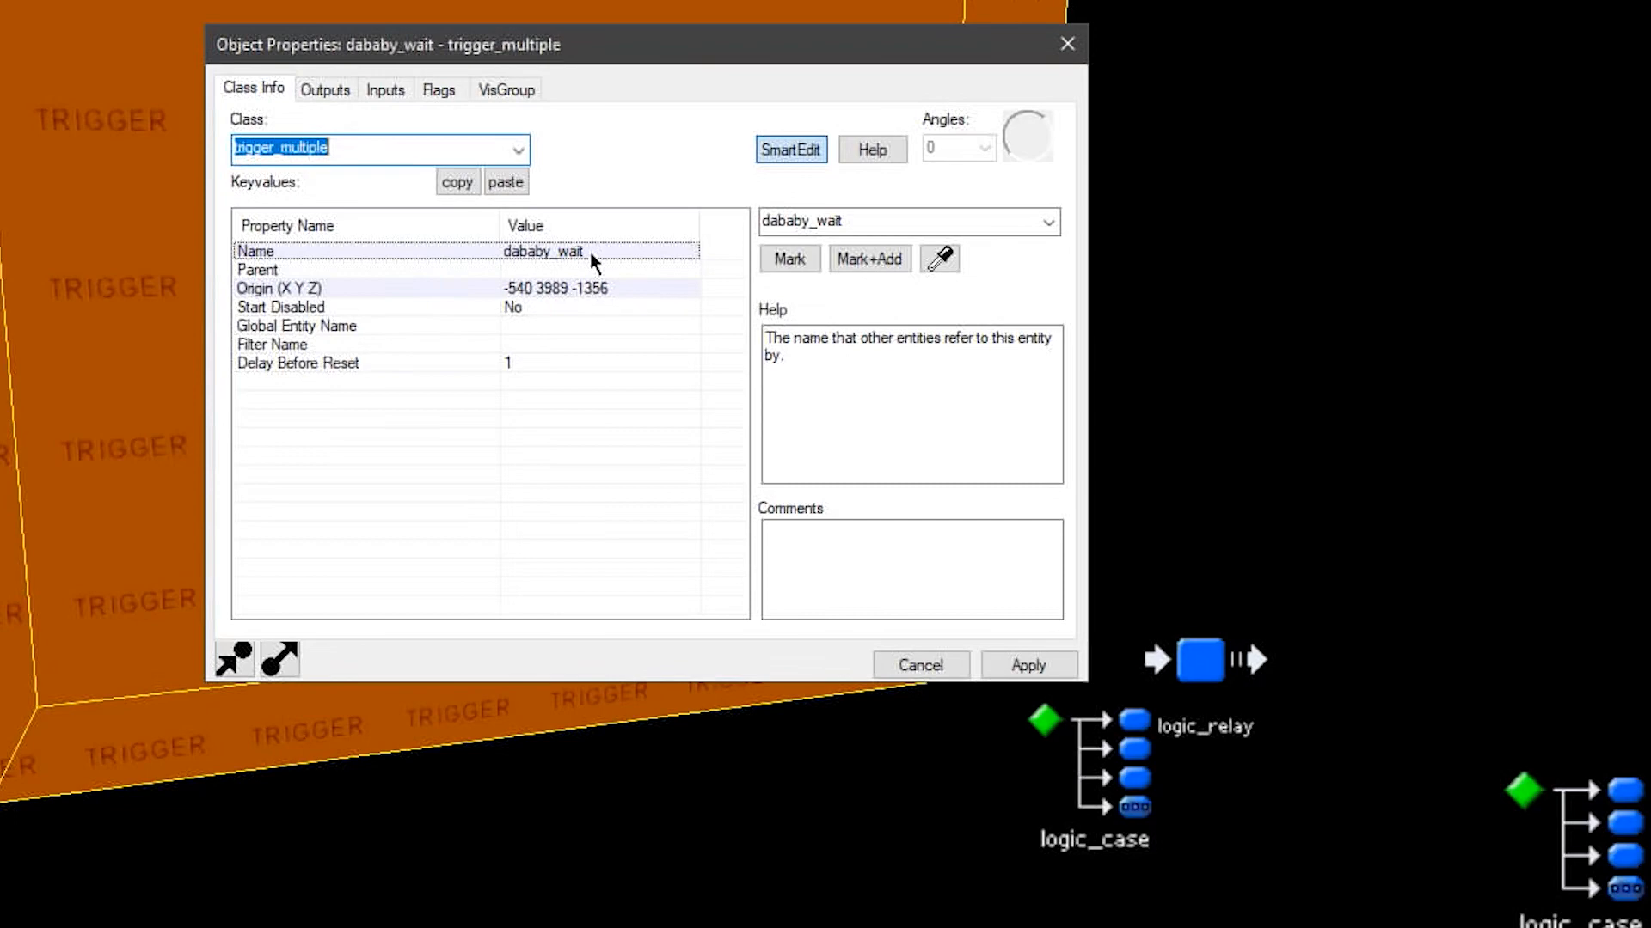
pyautogui.click(326, 93)
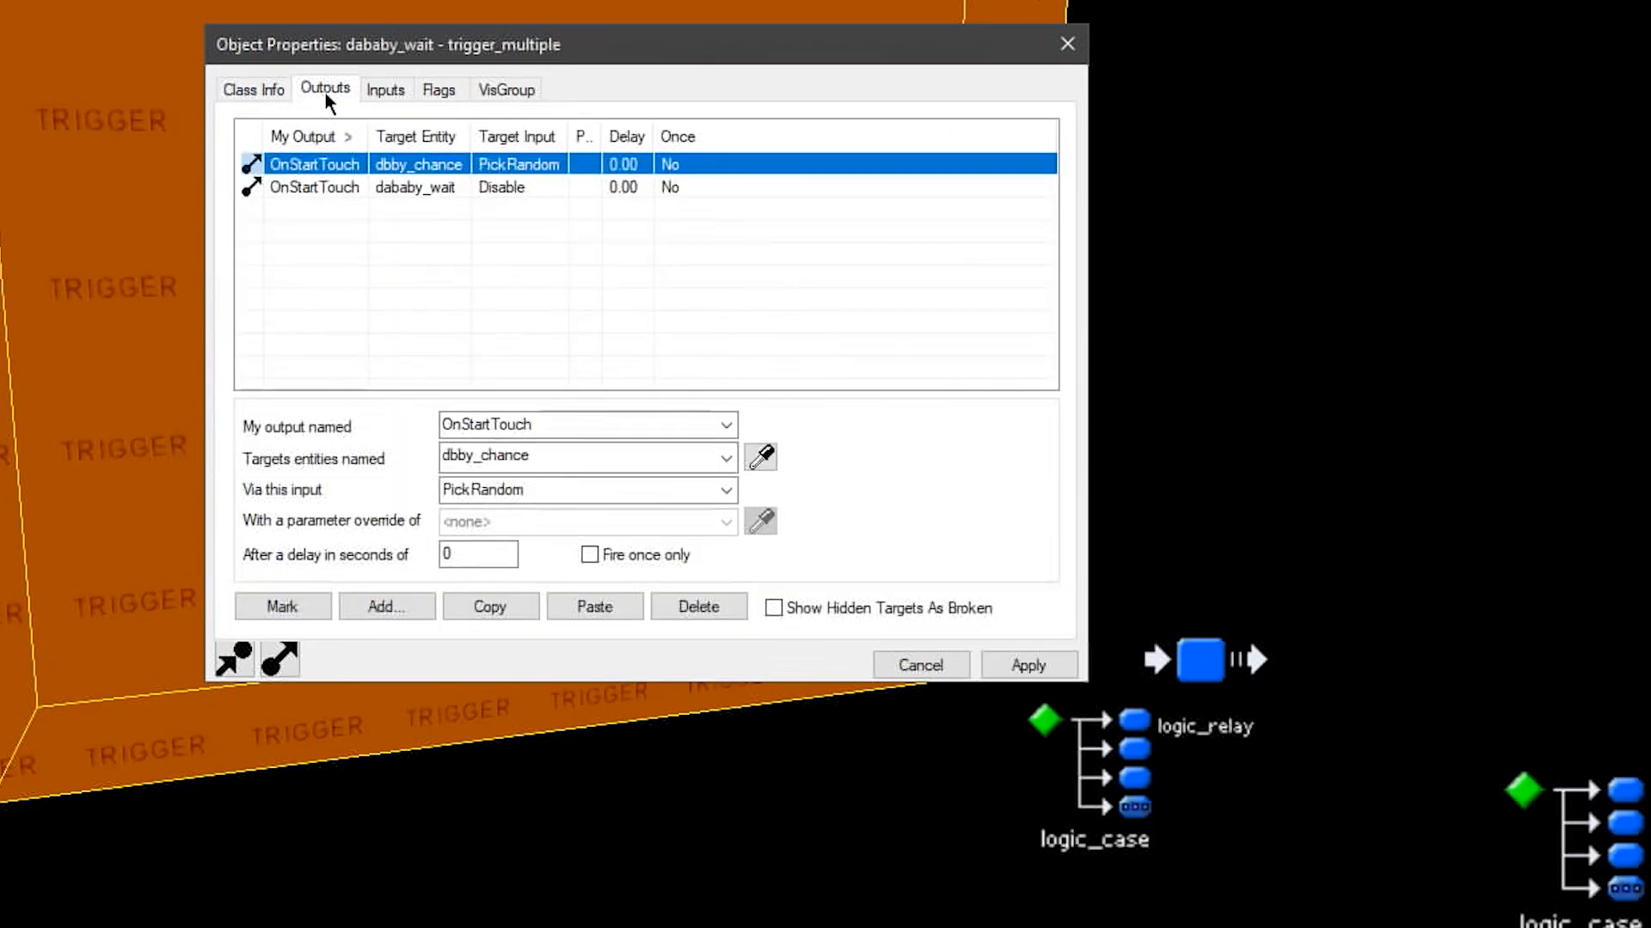
pyautogui.click(474, 188)
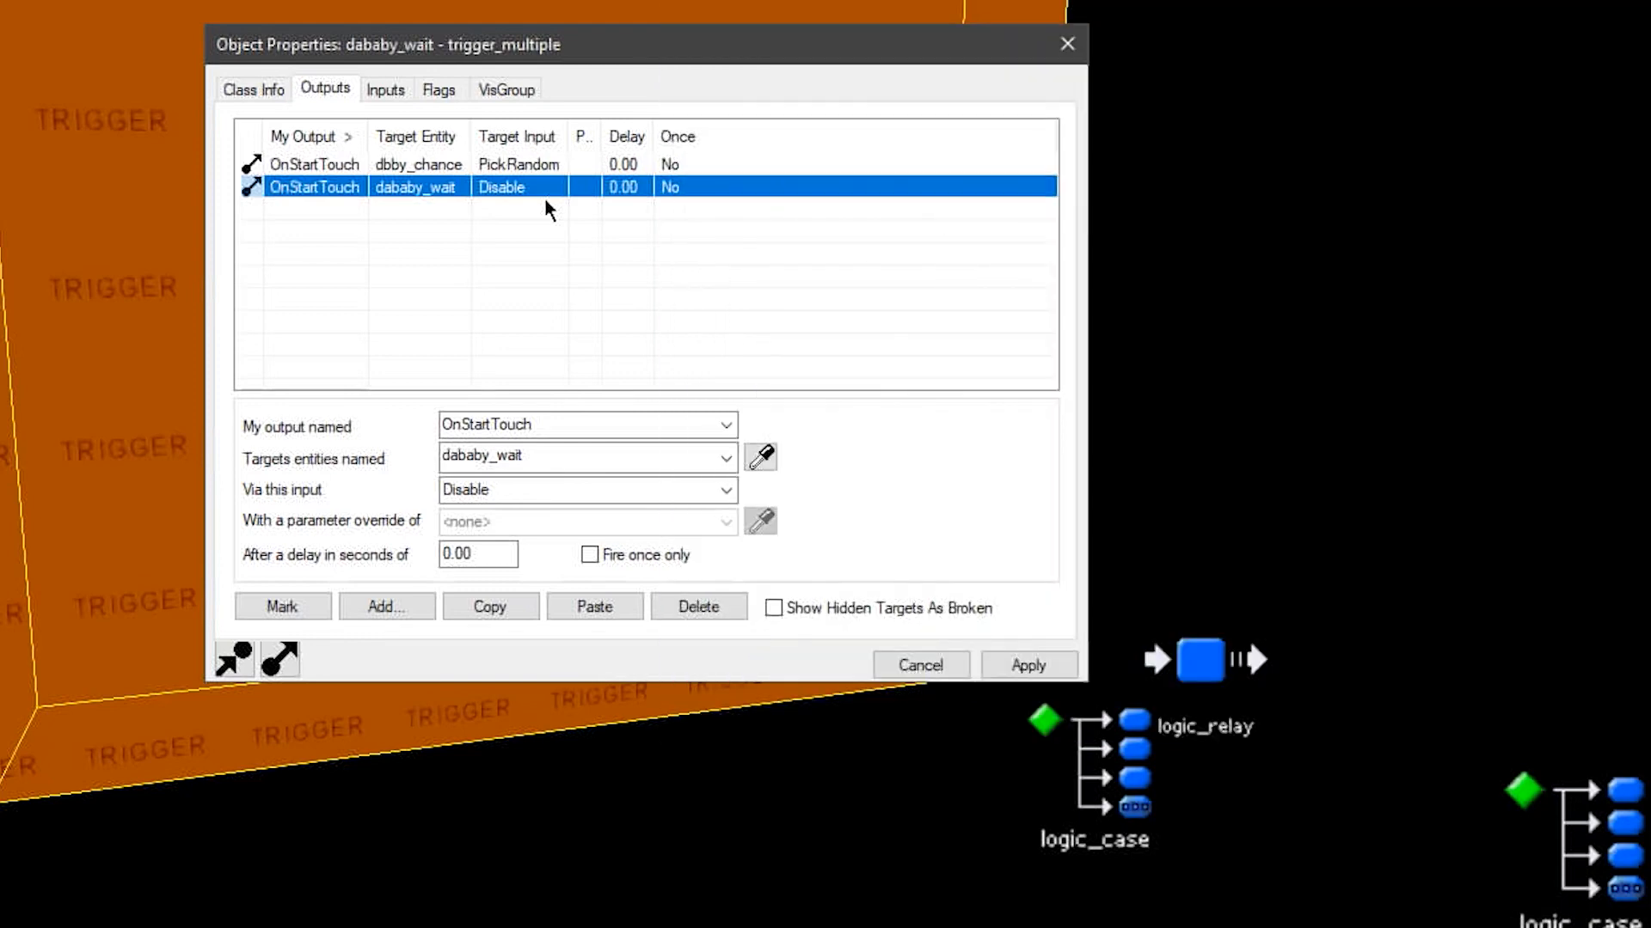
# Review the trigger's PickRandom output and its name, and inspect the name and OnCase outputs of the dbby_chance logic_case
pyautogui.click(591, 174)
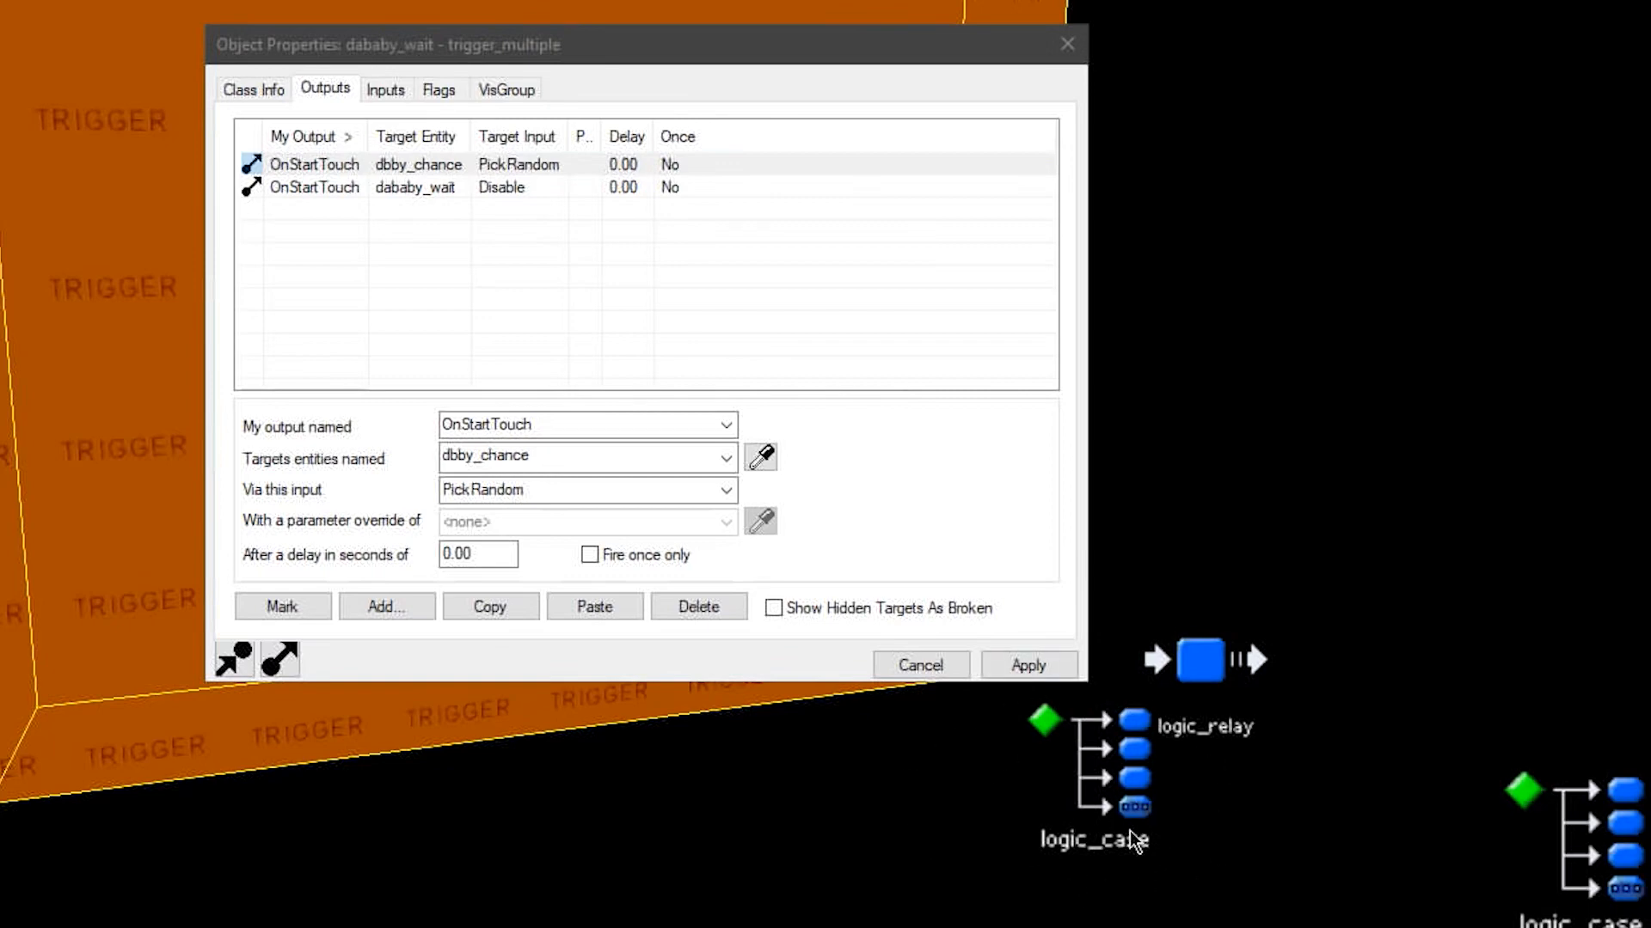
pyautogui.click(279, 98)
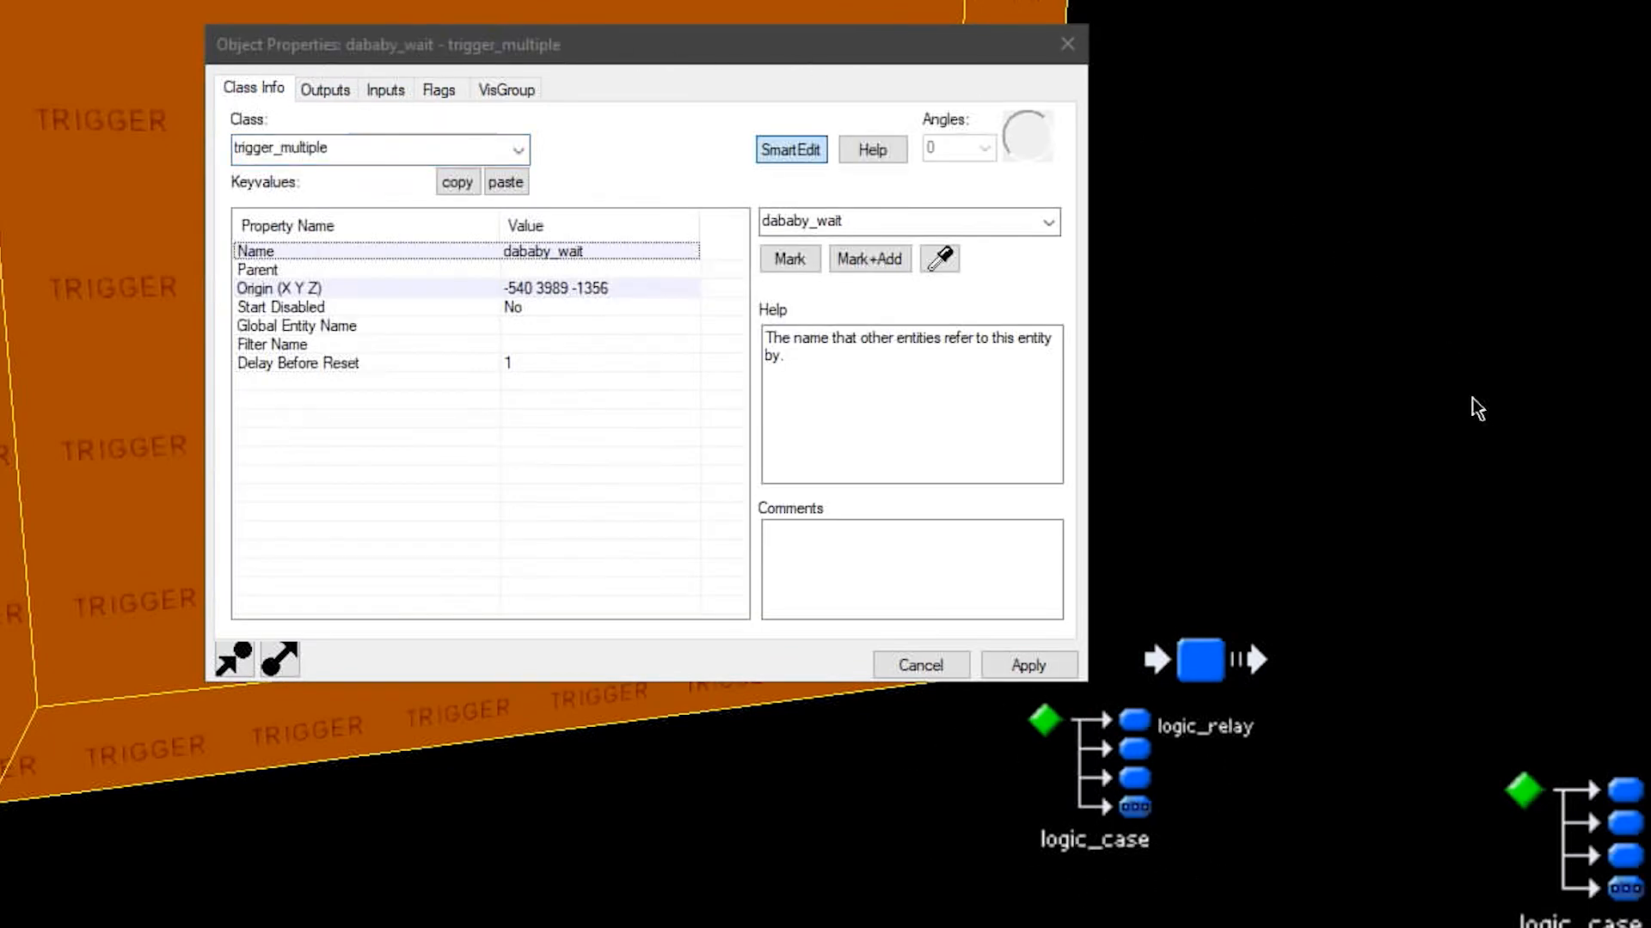
pyautogui.click(1604, 904)
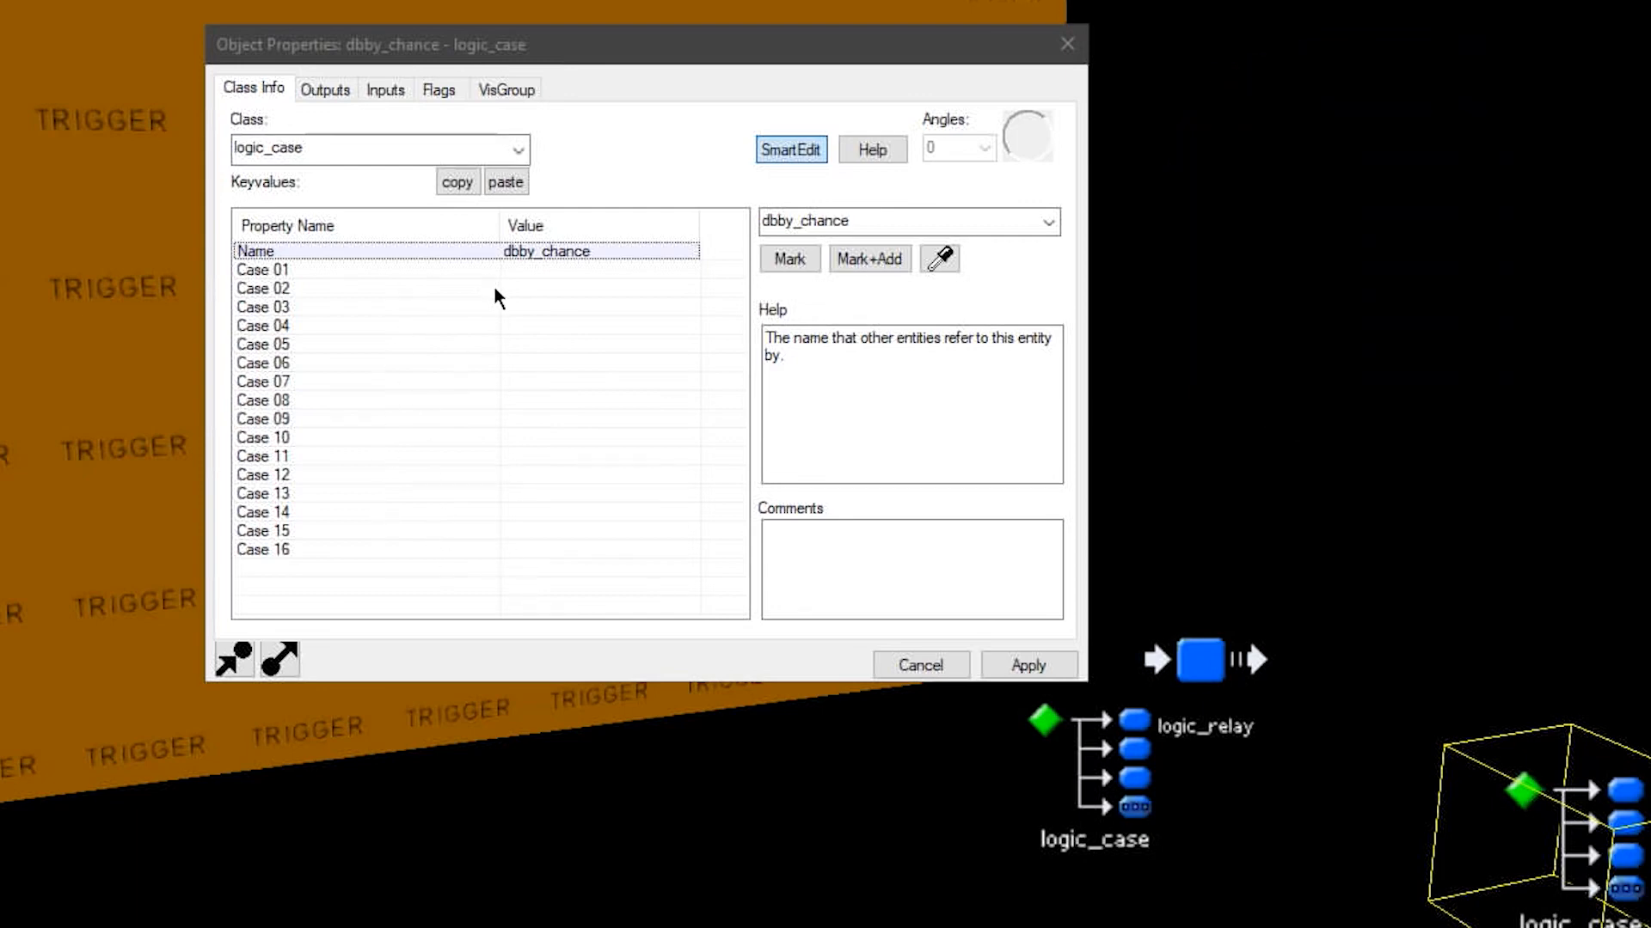
pyautogui.click(309, 89)
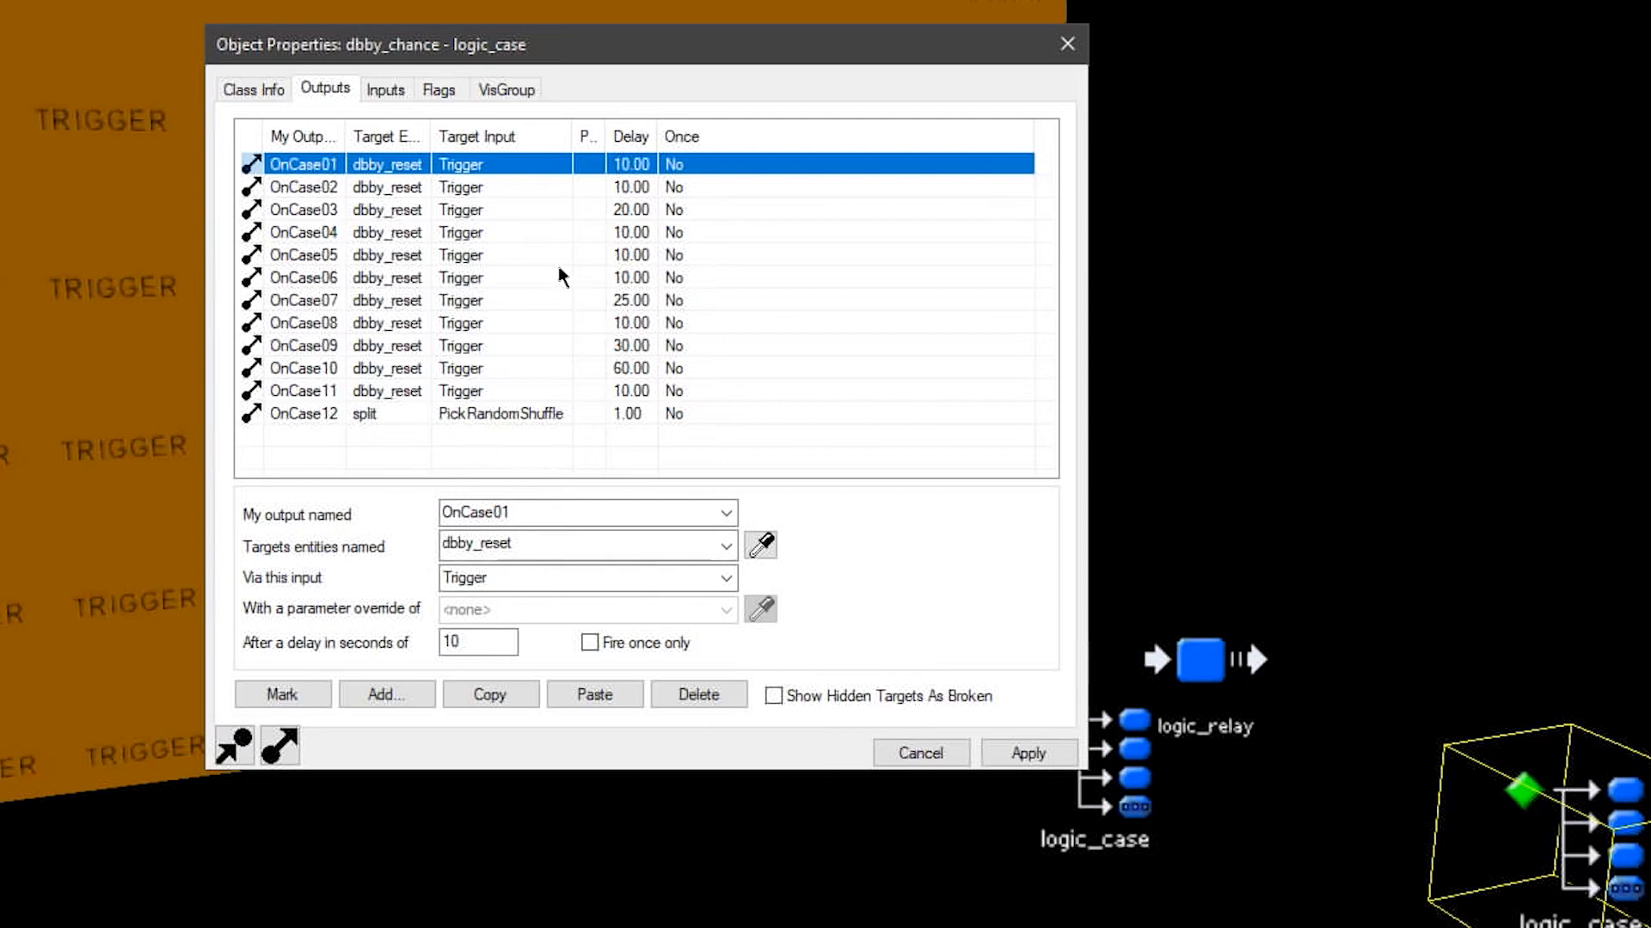
pyautogui.click(435, 214)
pyautogui.click(405, 281)
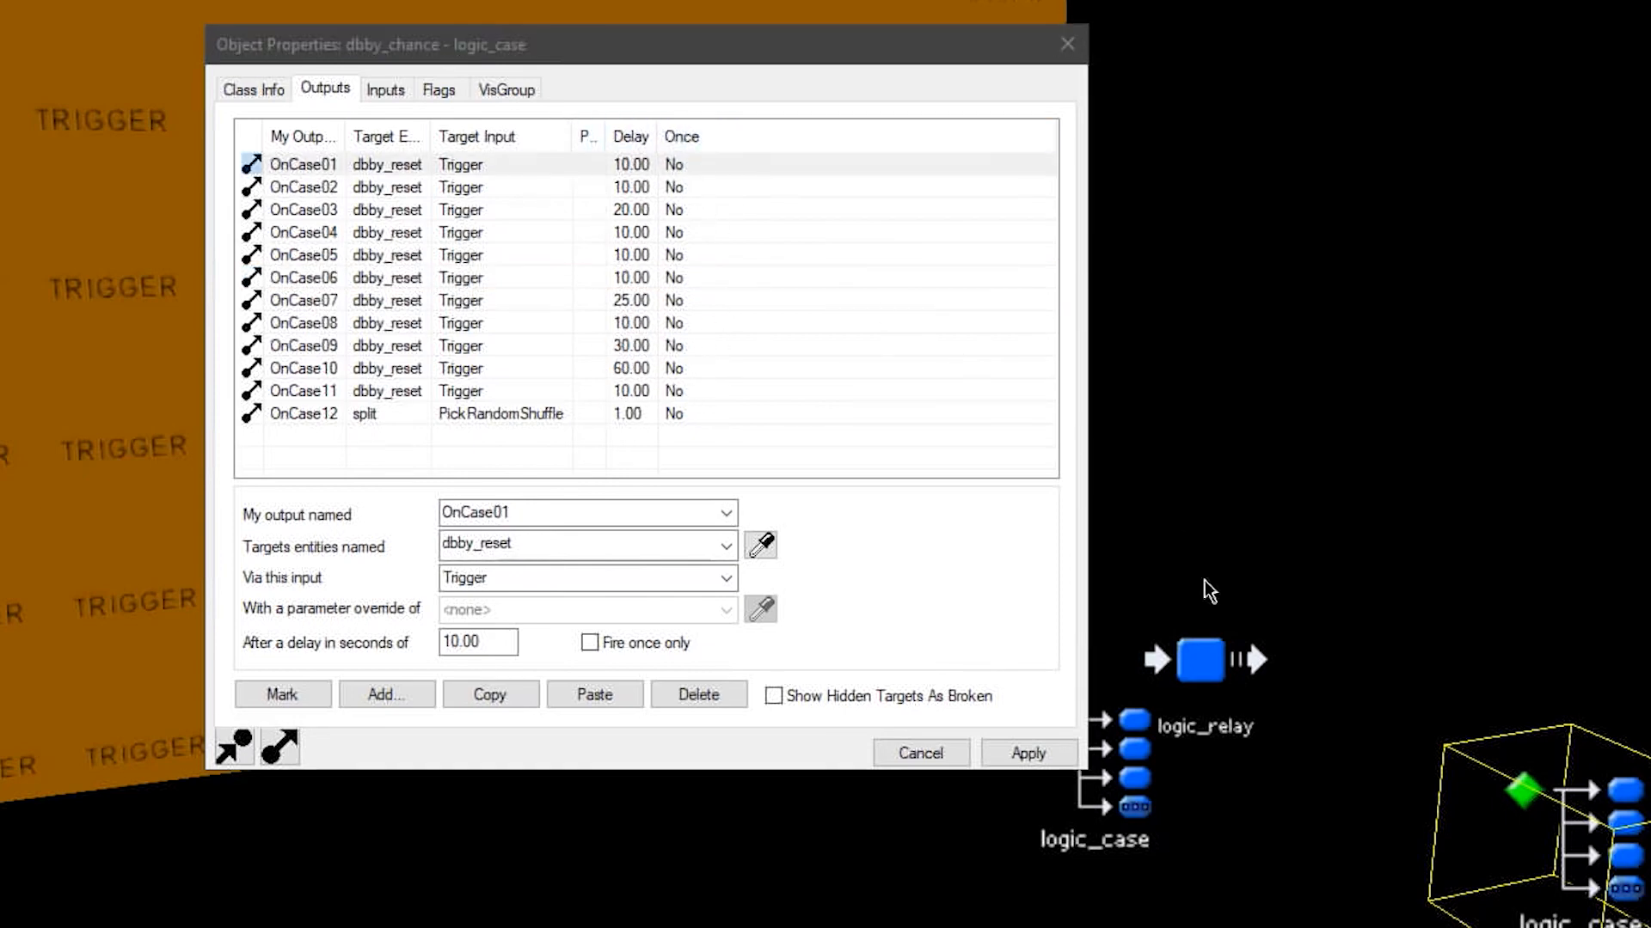
# Inspect the dbby_reset relay's OnTrigger Enable output, and return to the OnCase12 output of dbby_chance that targets split
pyautogui.click(1213, 667)
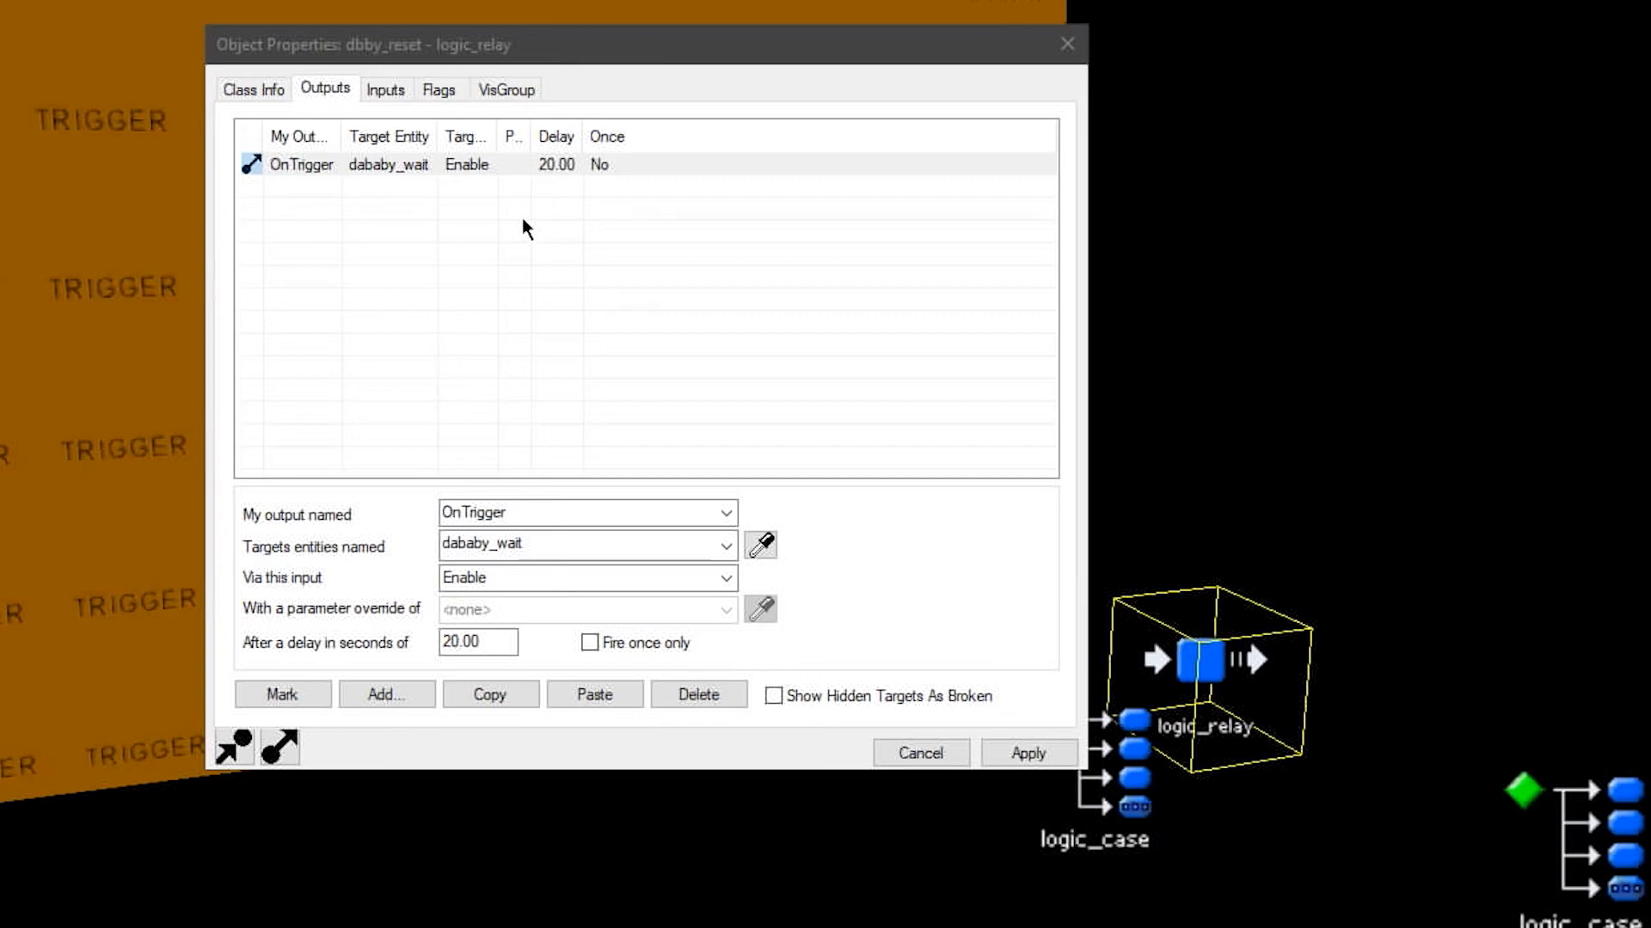
pyautogui.click(561, 174)
pyautogui.click(1633, 881)
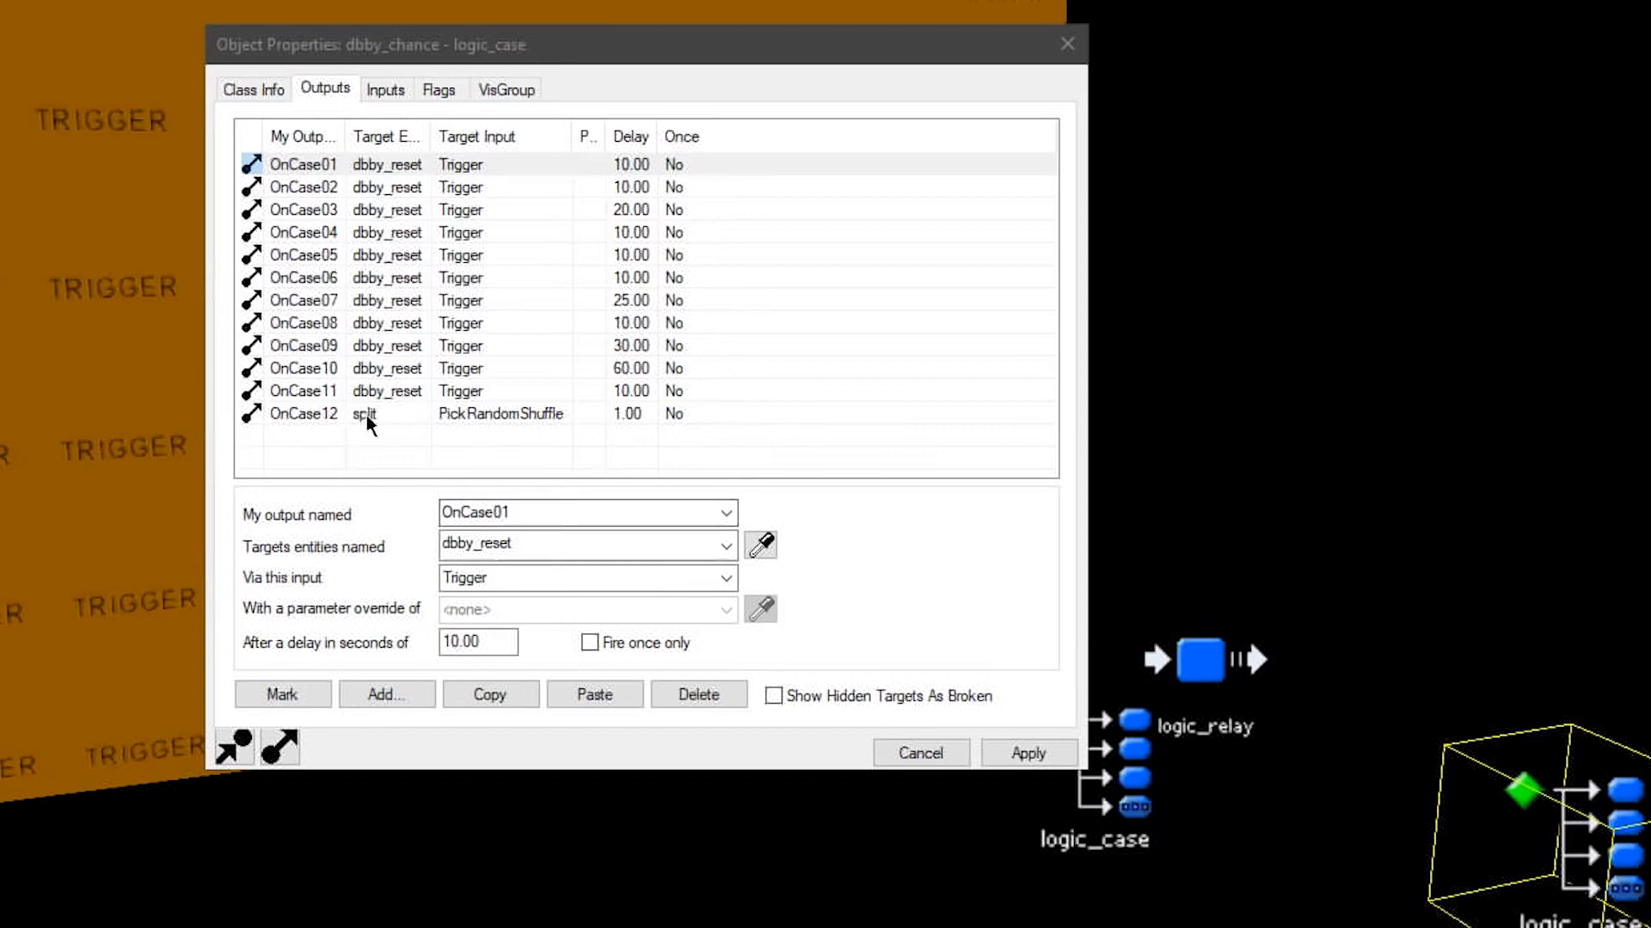
pyautogui.click(394, 419)
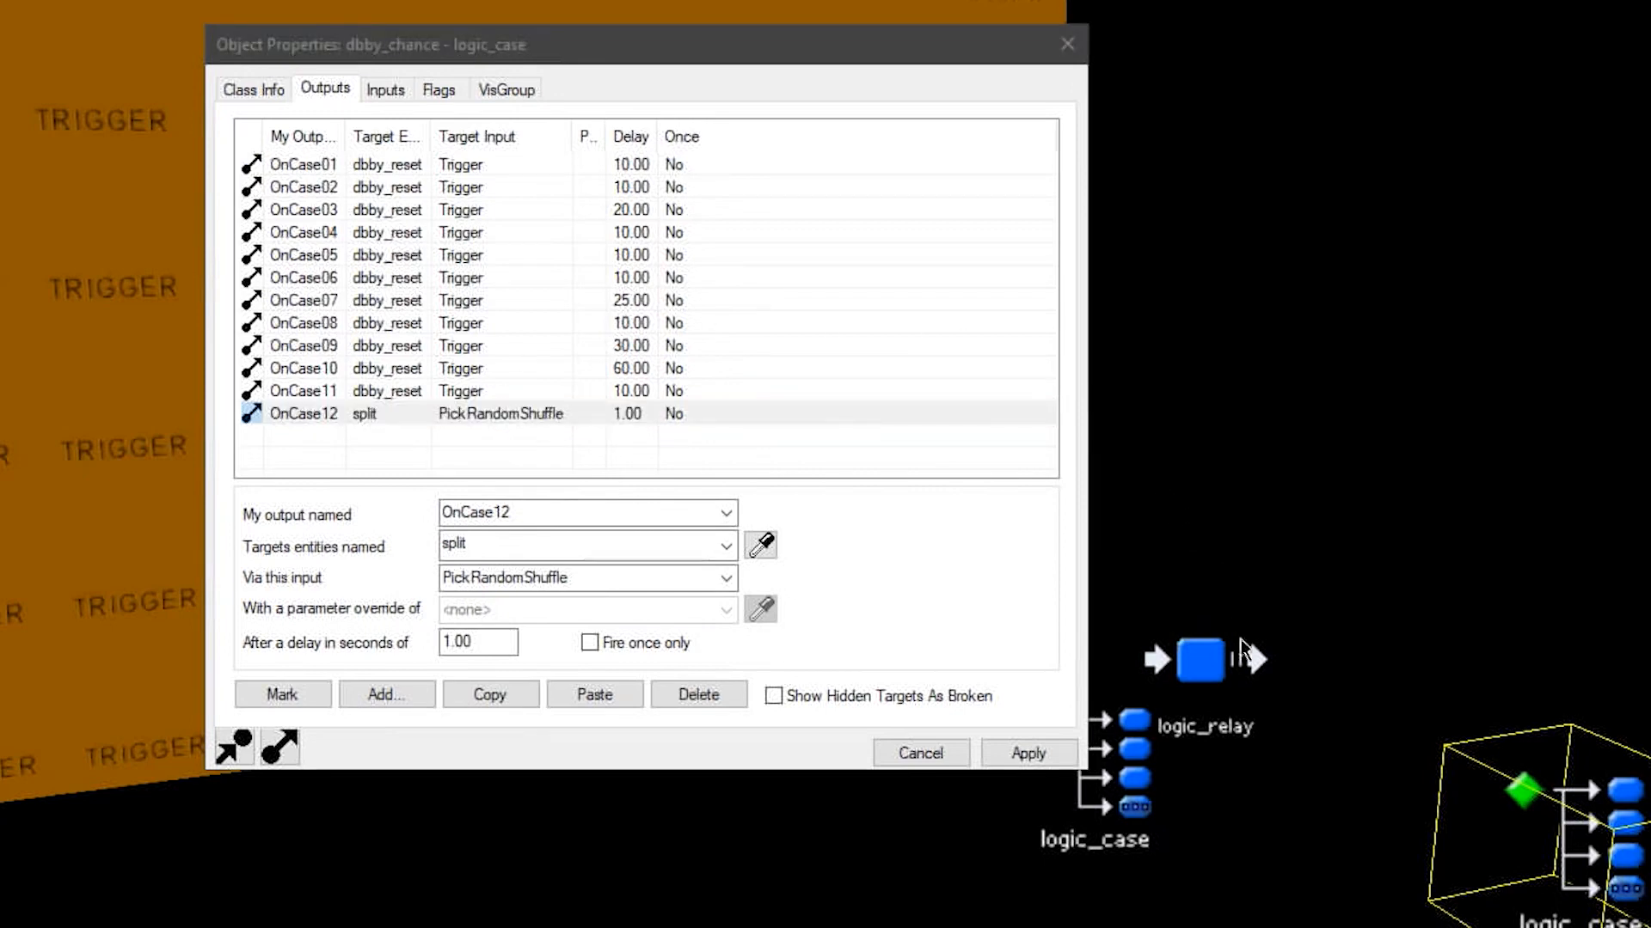
# Open the split logic_case and review its OnCase01 and OnCase02 outputs targeting dbby_trigger and dbby_reset
pyautogui.click(1133, 821)
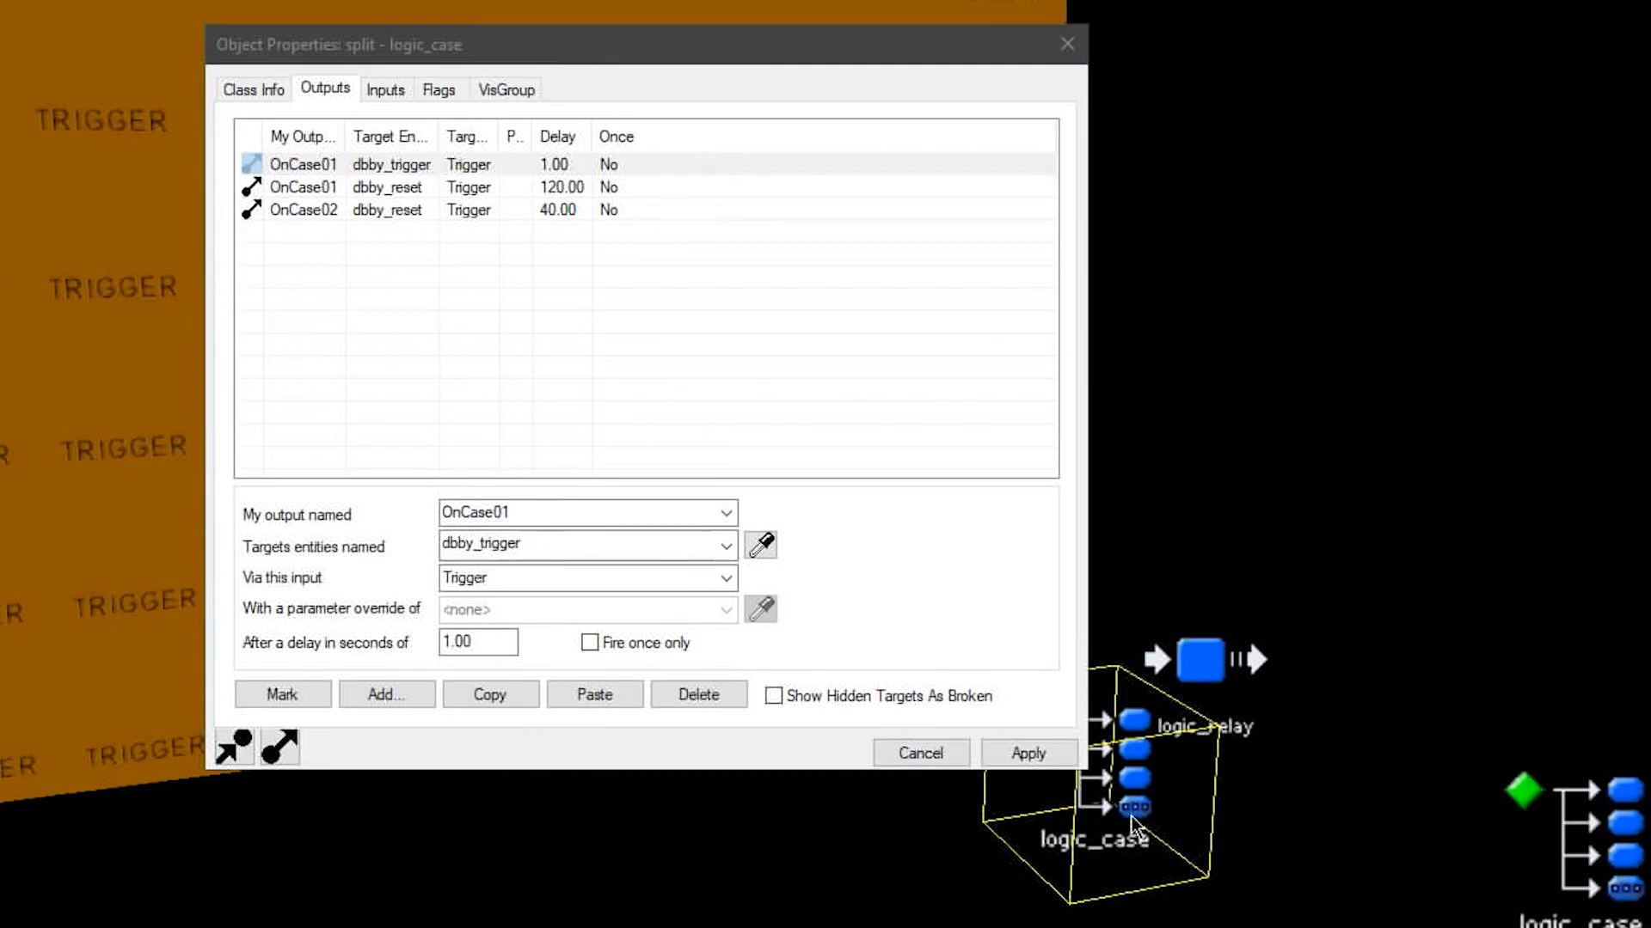
pyautogui.click(782, 399)
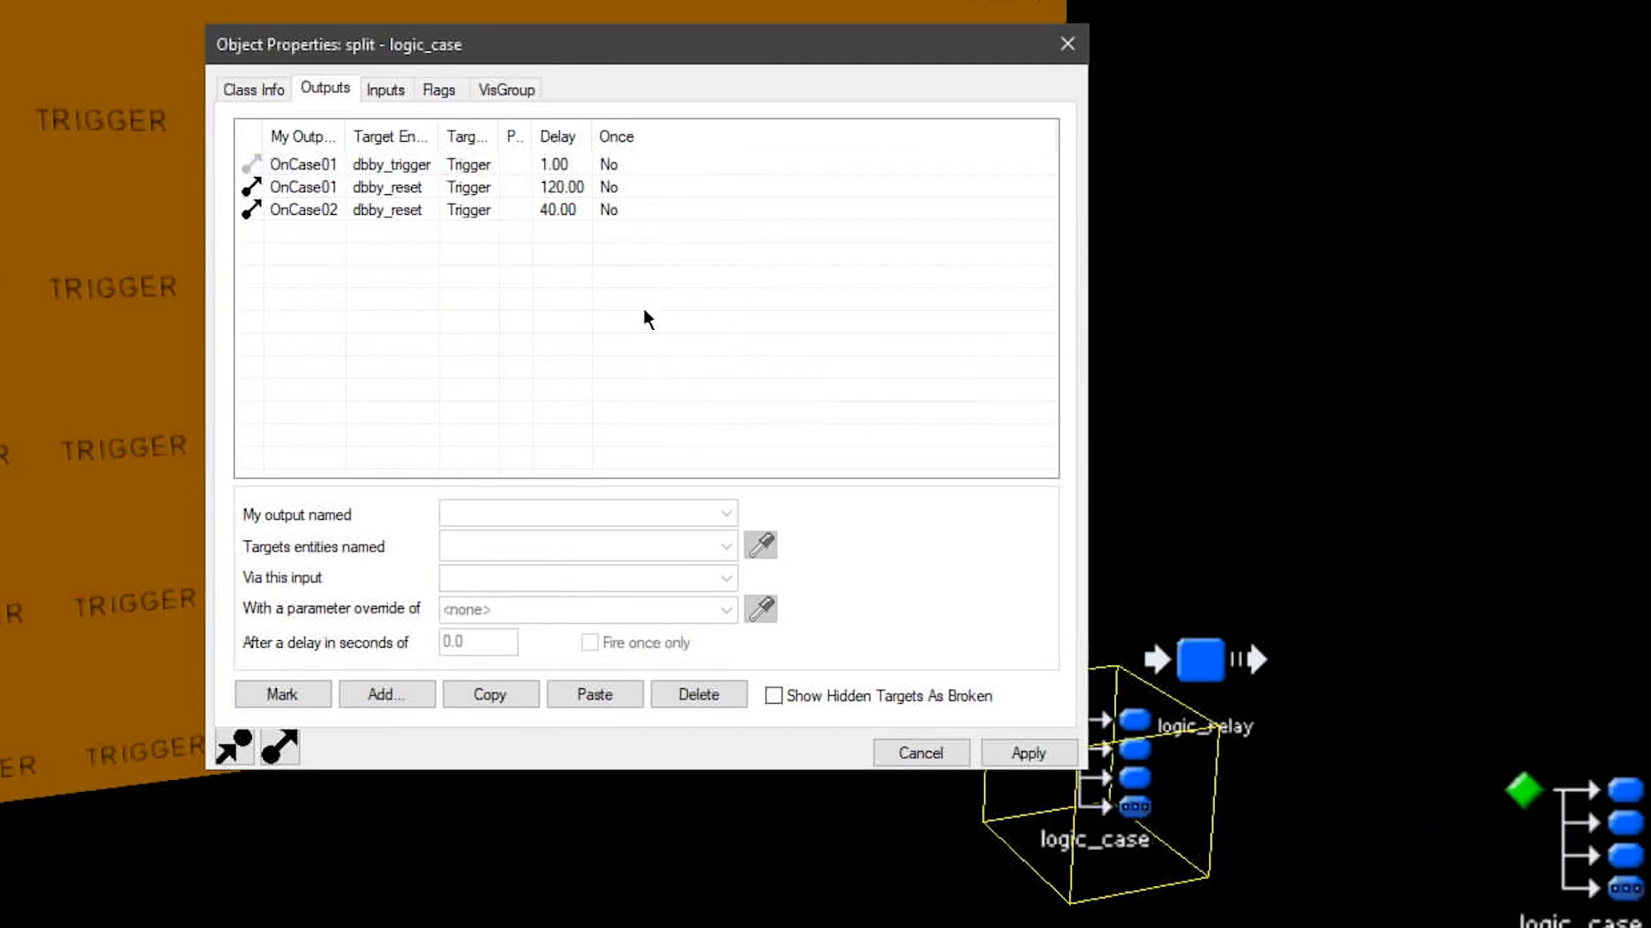
pyautogui.click(316, 212)
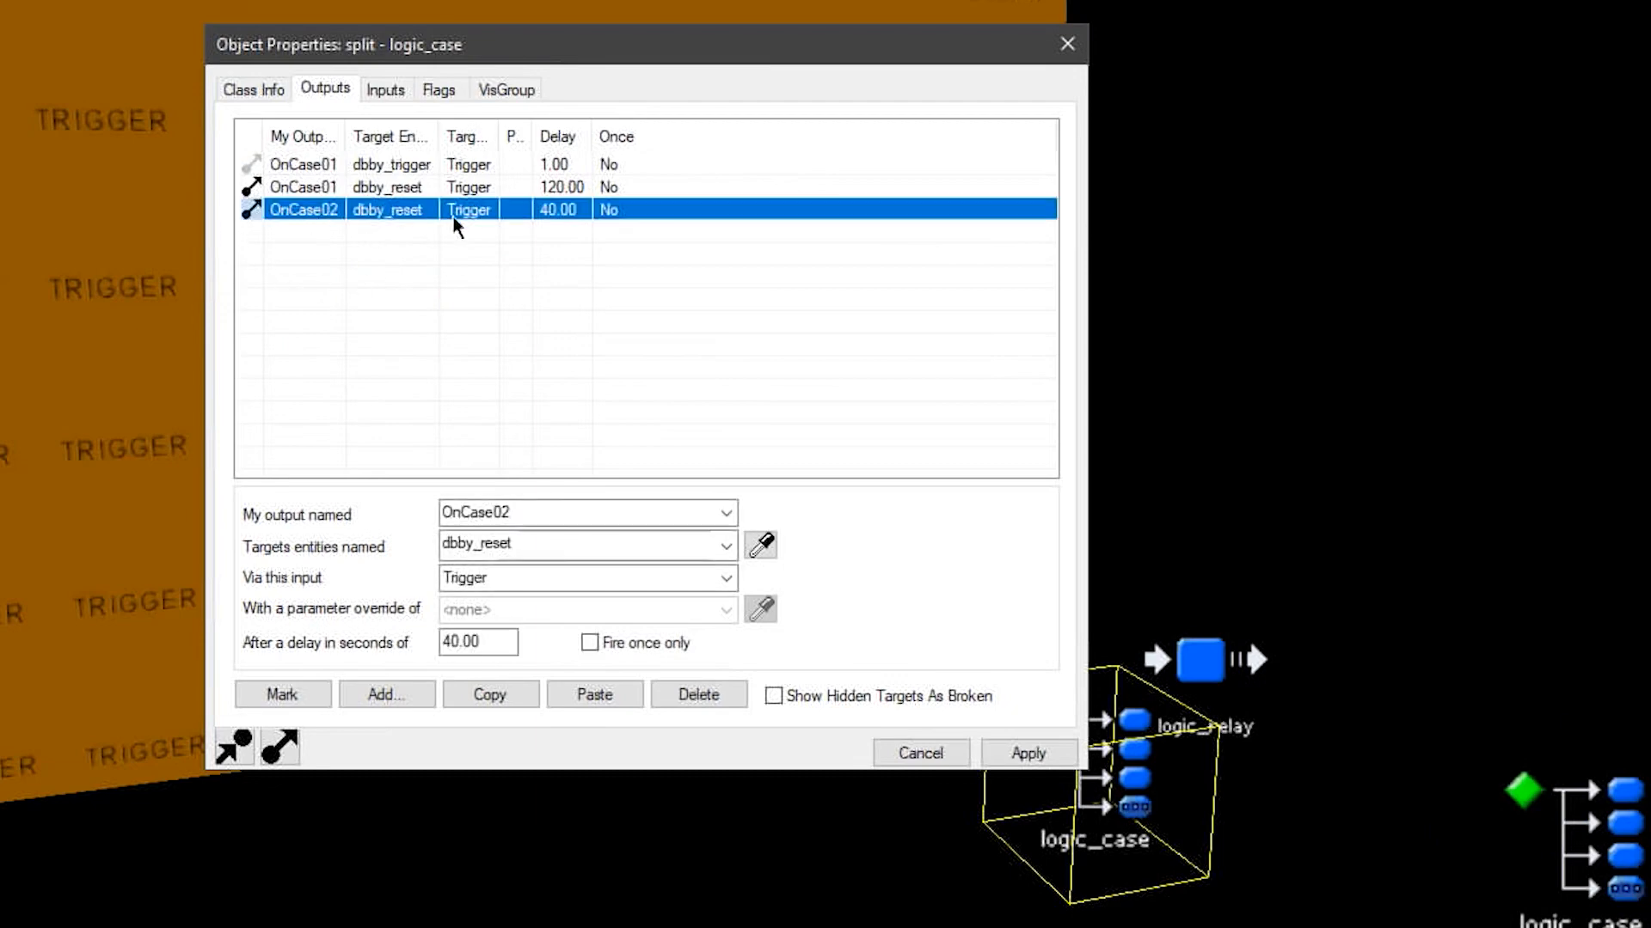
pyautogui.click(385, 171)
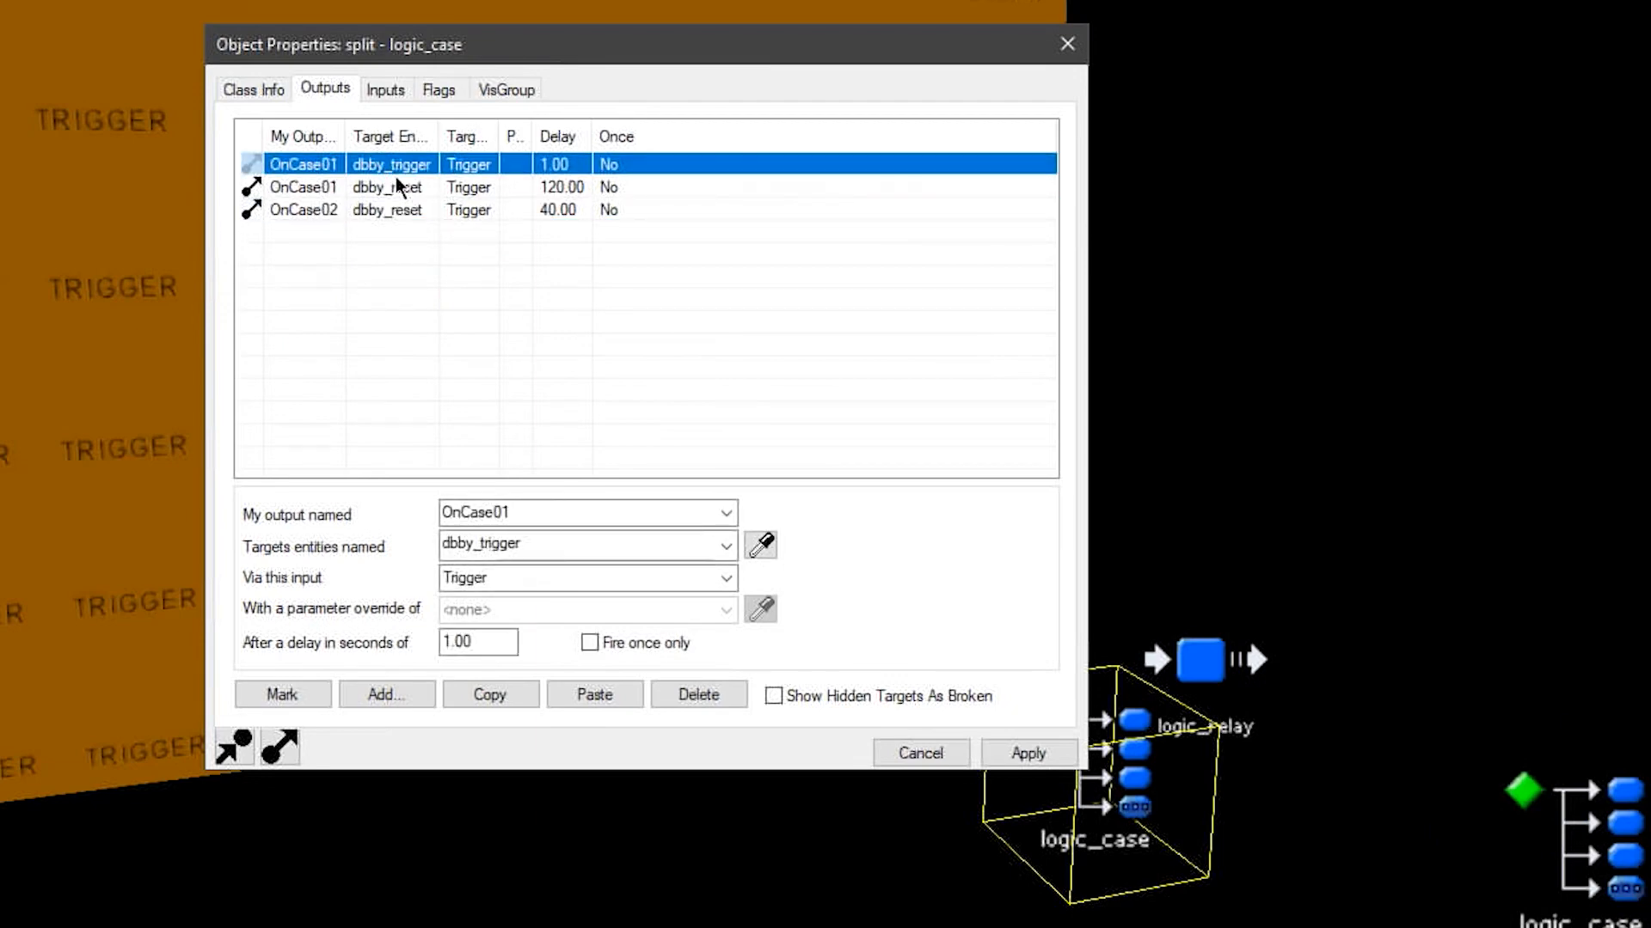
pyautogui.click(401, 198)
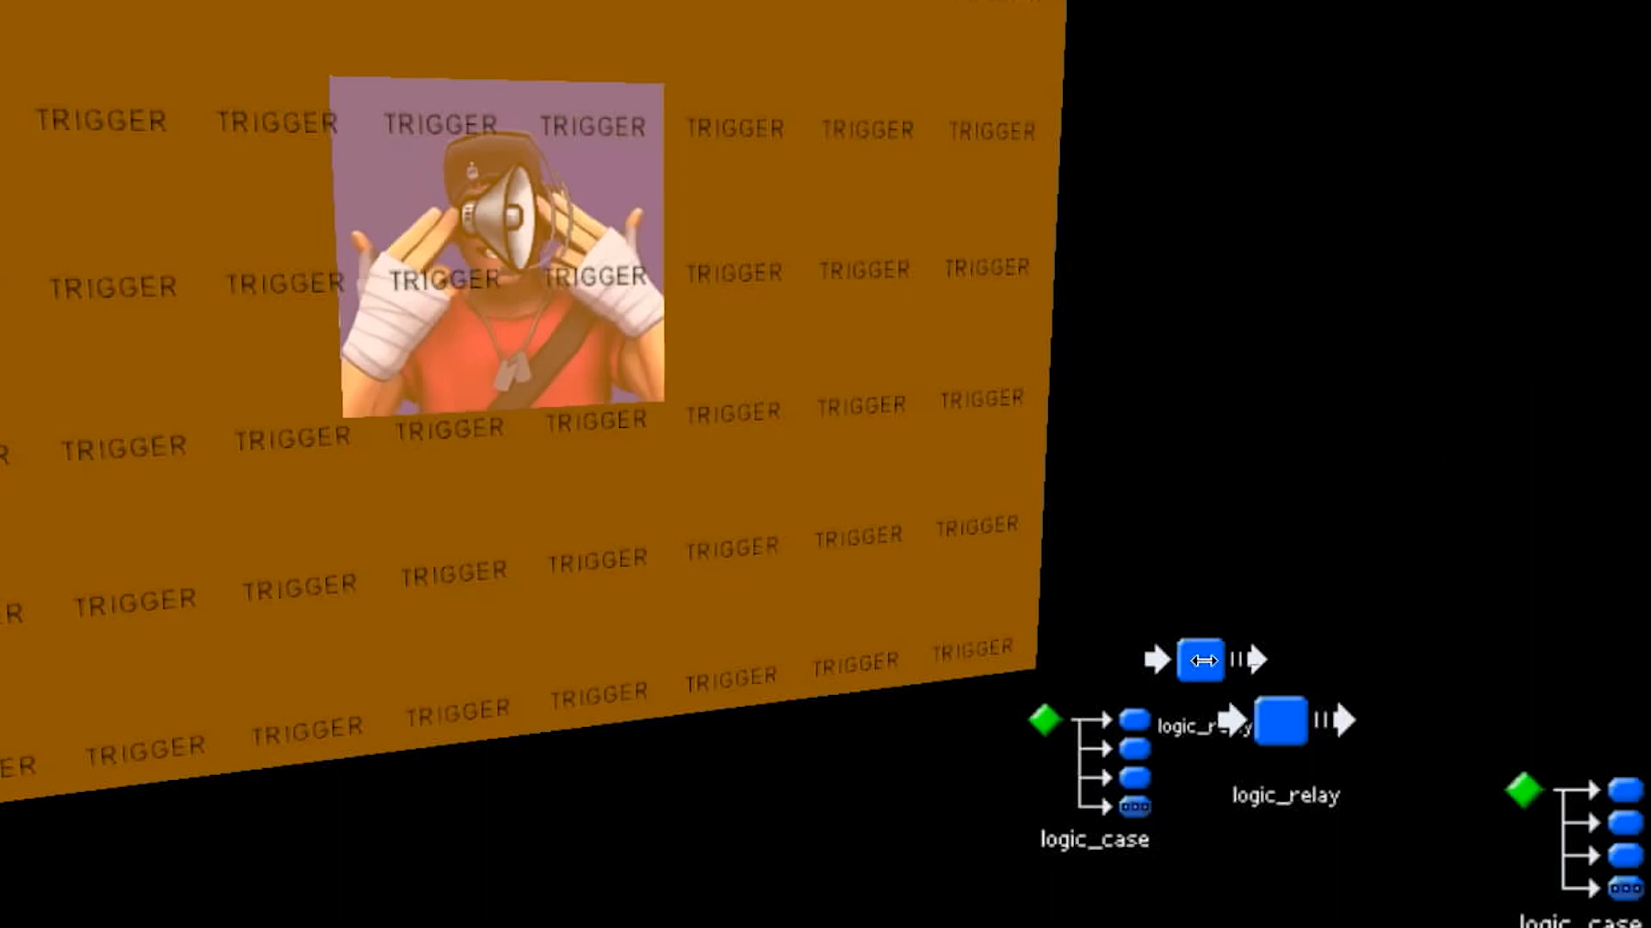
# Reopen the dbby_reset relay to check its outputs, and recheck the PickRandomShuffle entry of dbby_chance
pyautogui.doubleClick(1201, 660)
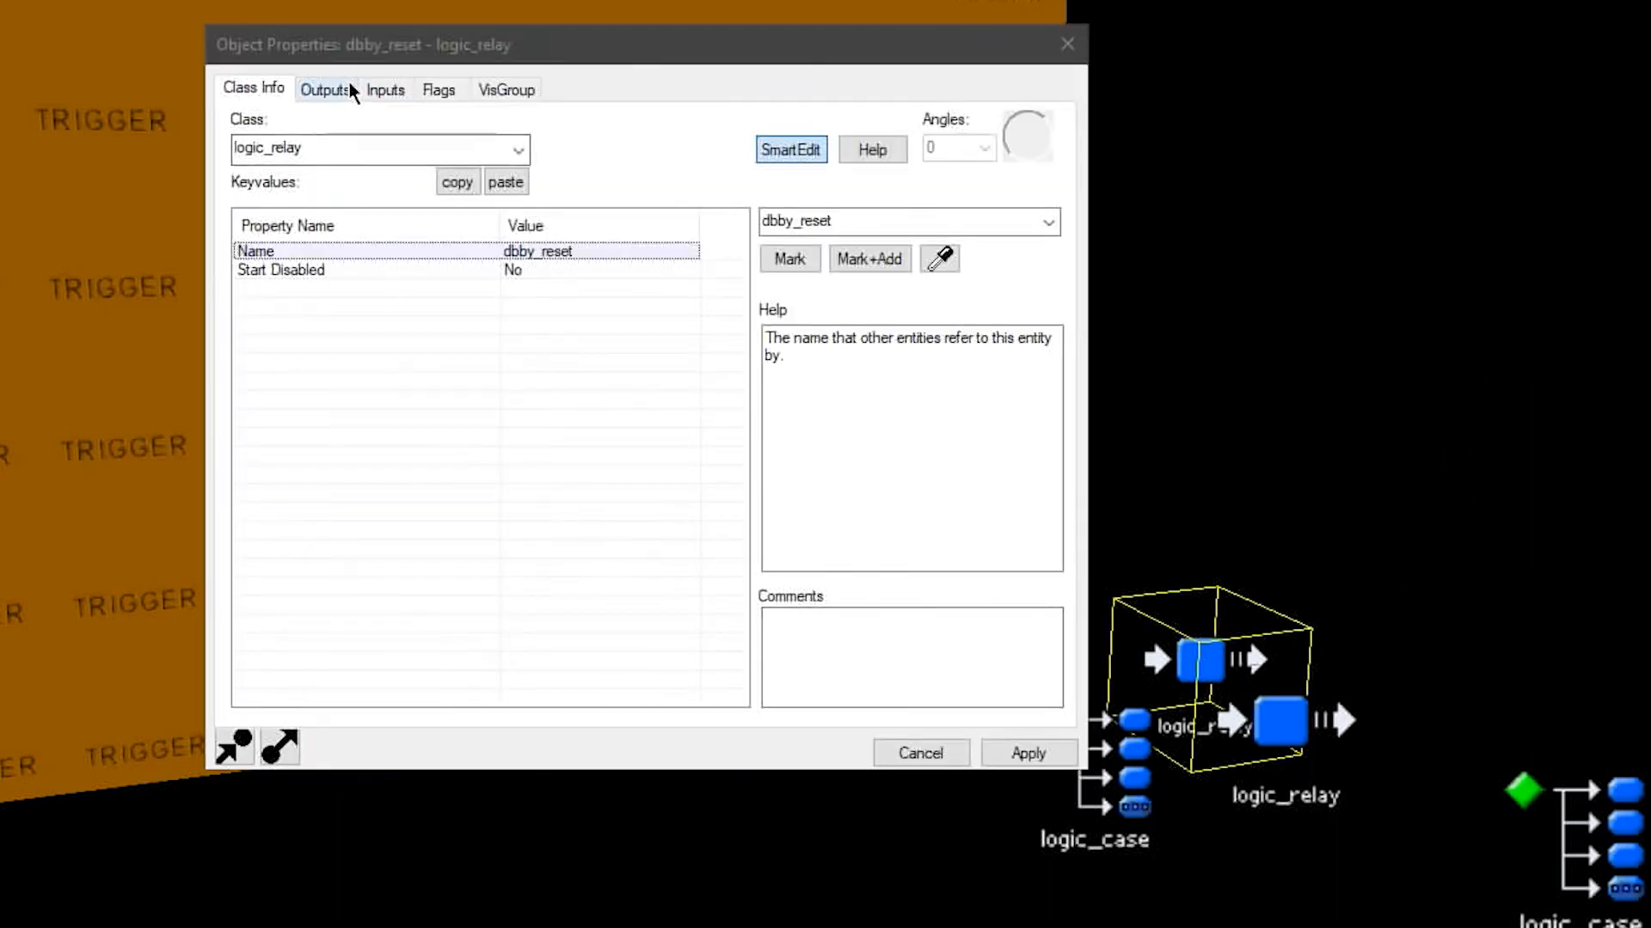
pyautogui.click(348, 89)
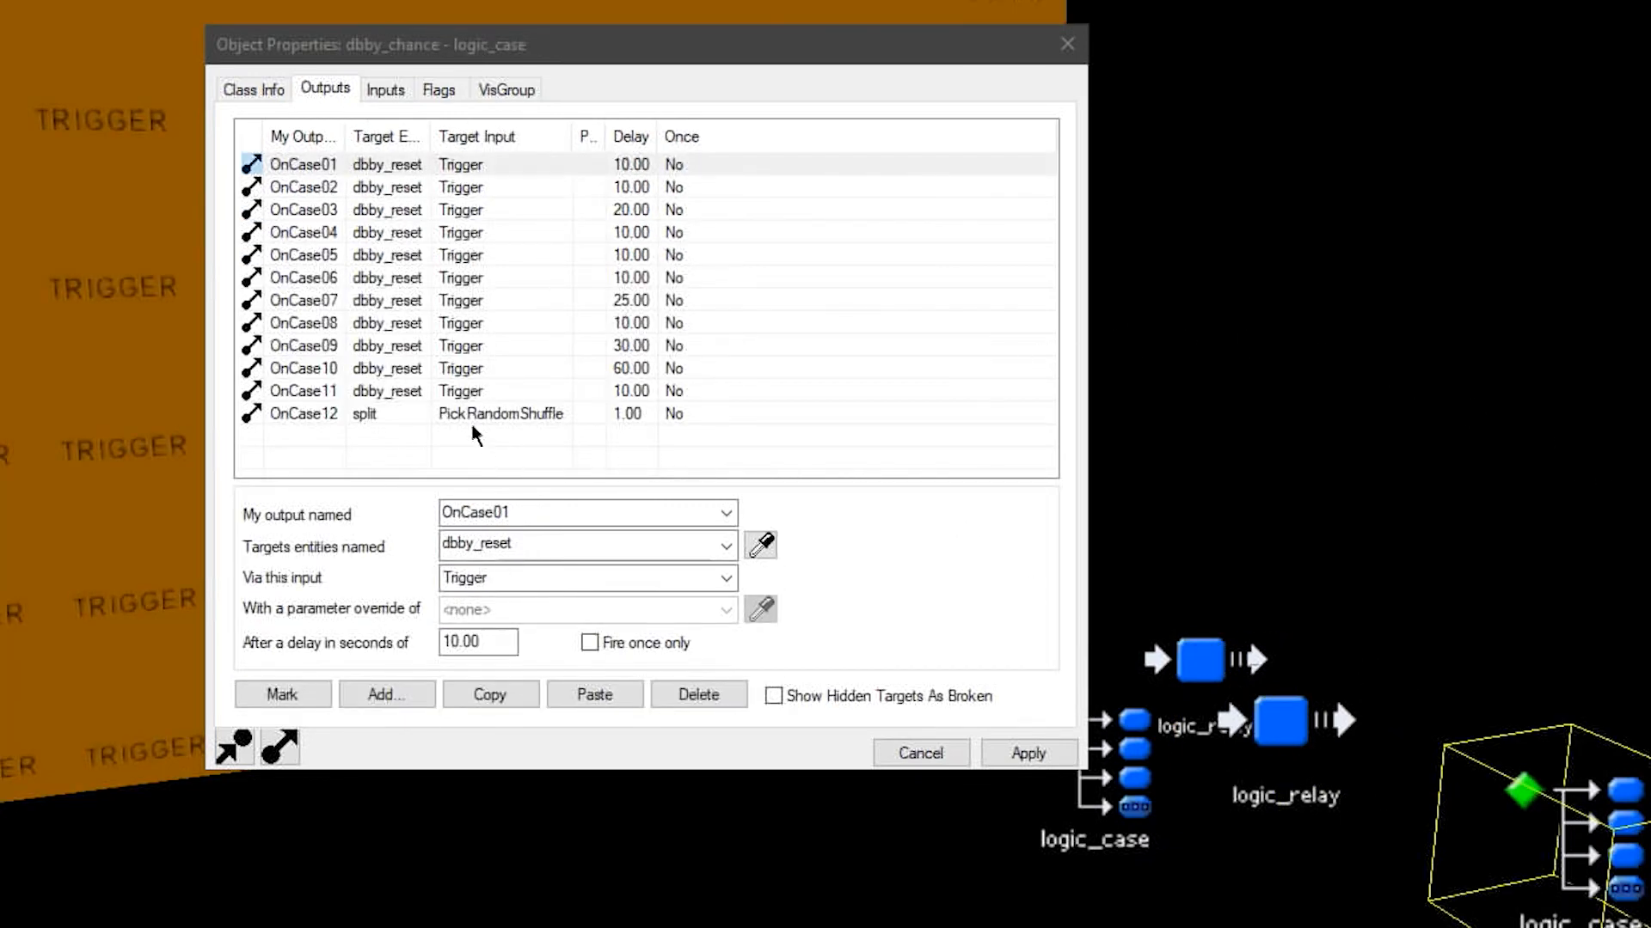
pyautogui.click(468, 416)
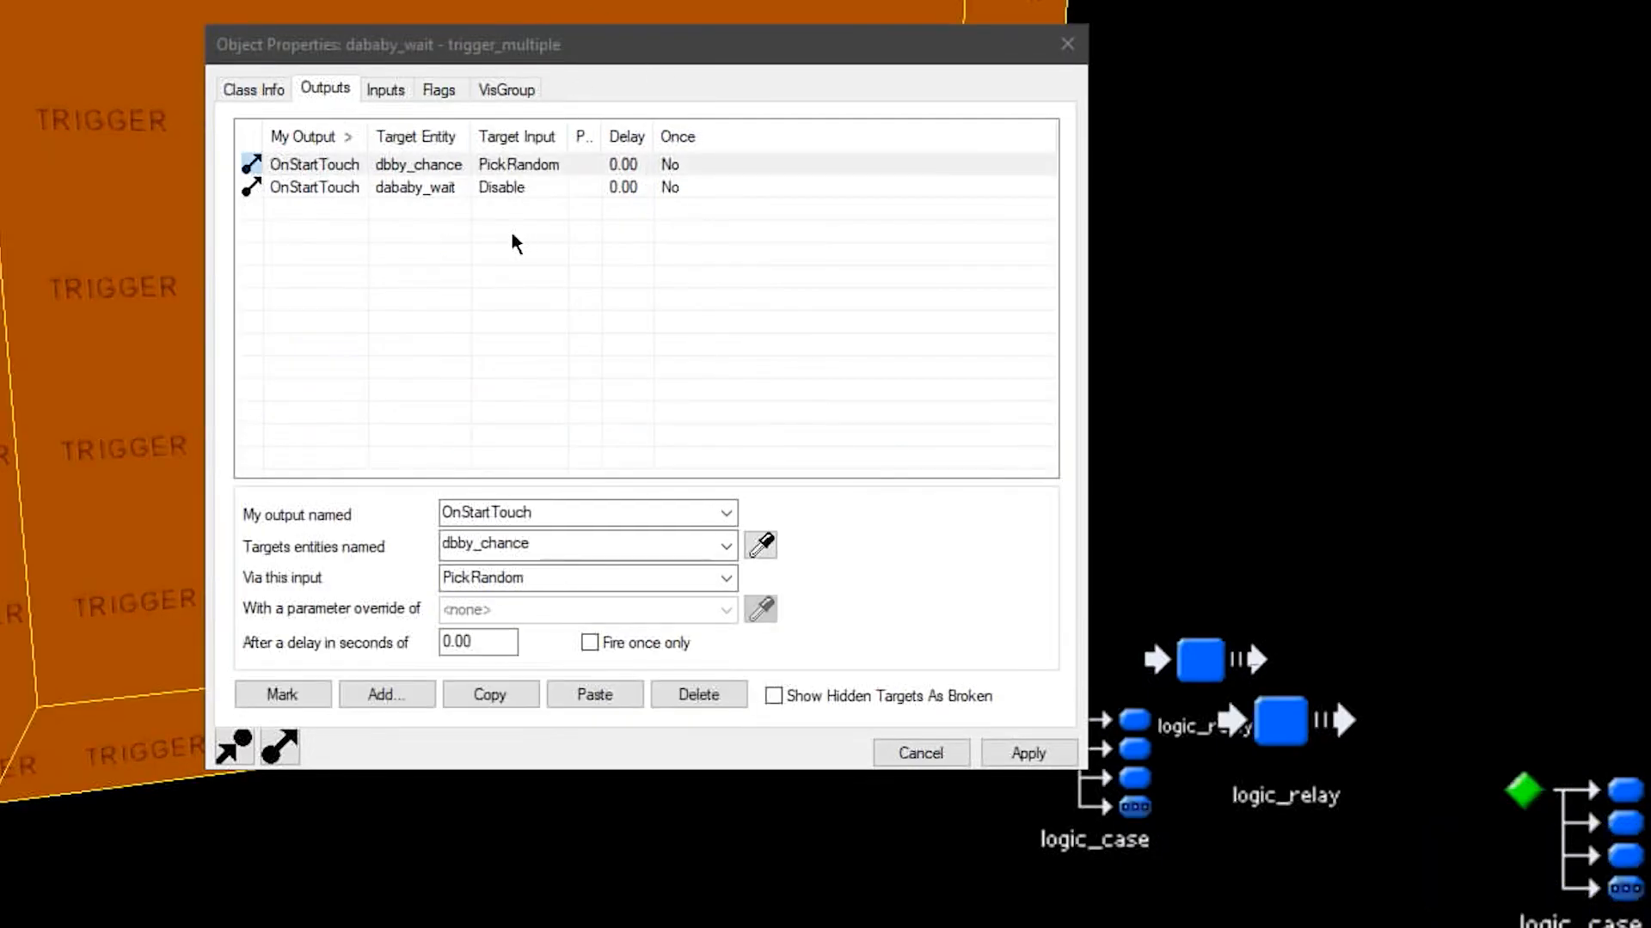
# Trace the chain from the trigger's PickRandom output through OnCase12 of dbby_chance to the split logic_case
pyautogui.click(296, 163)
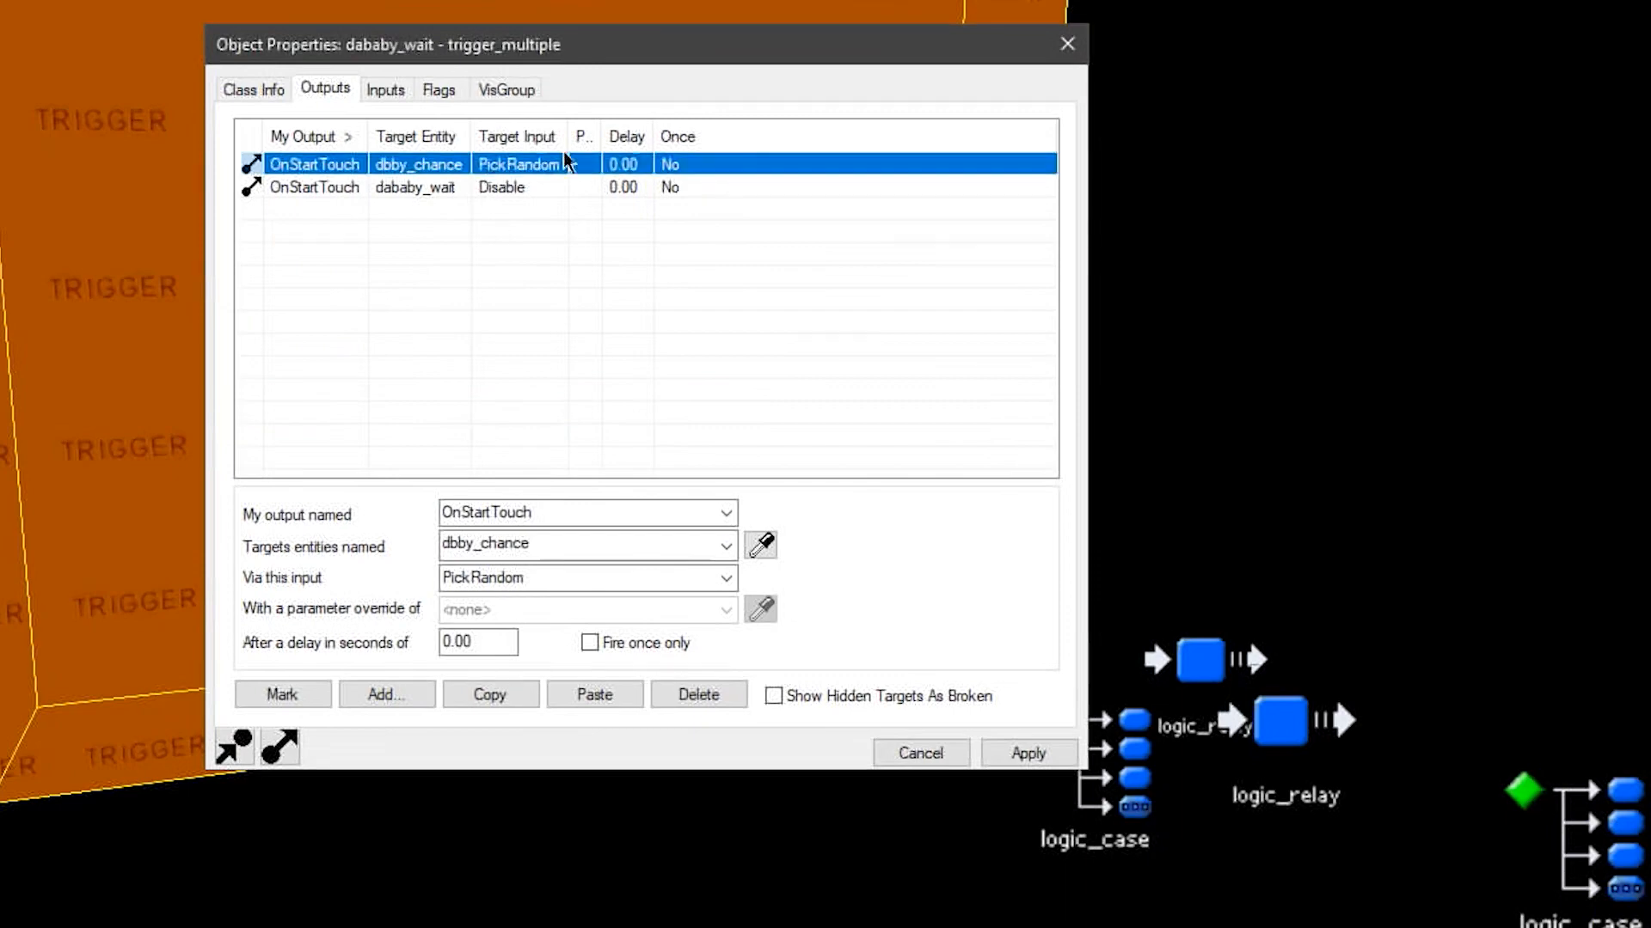
pyautogui.click(1516, 853)
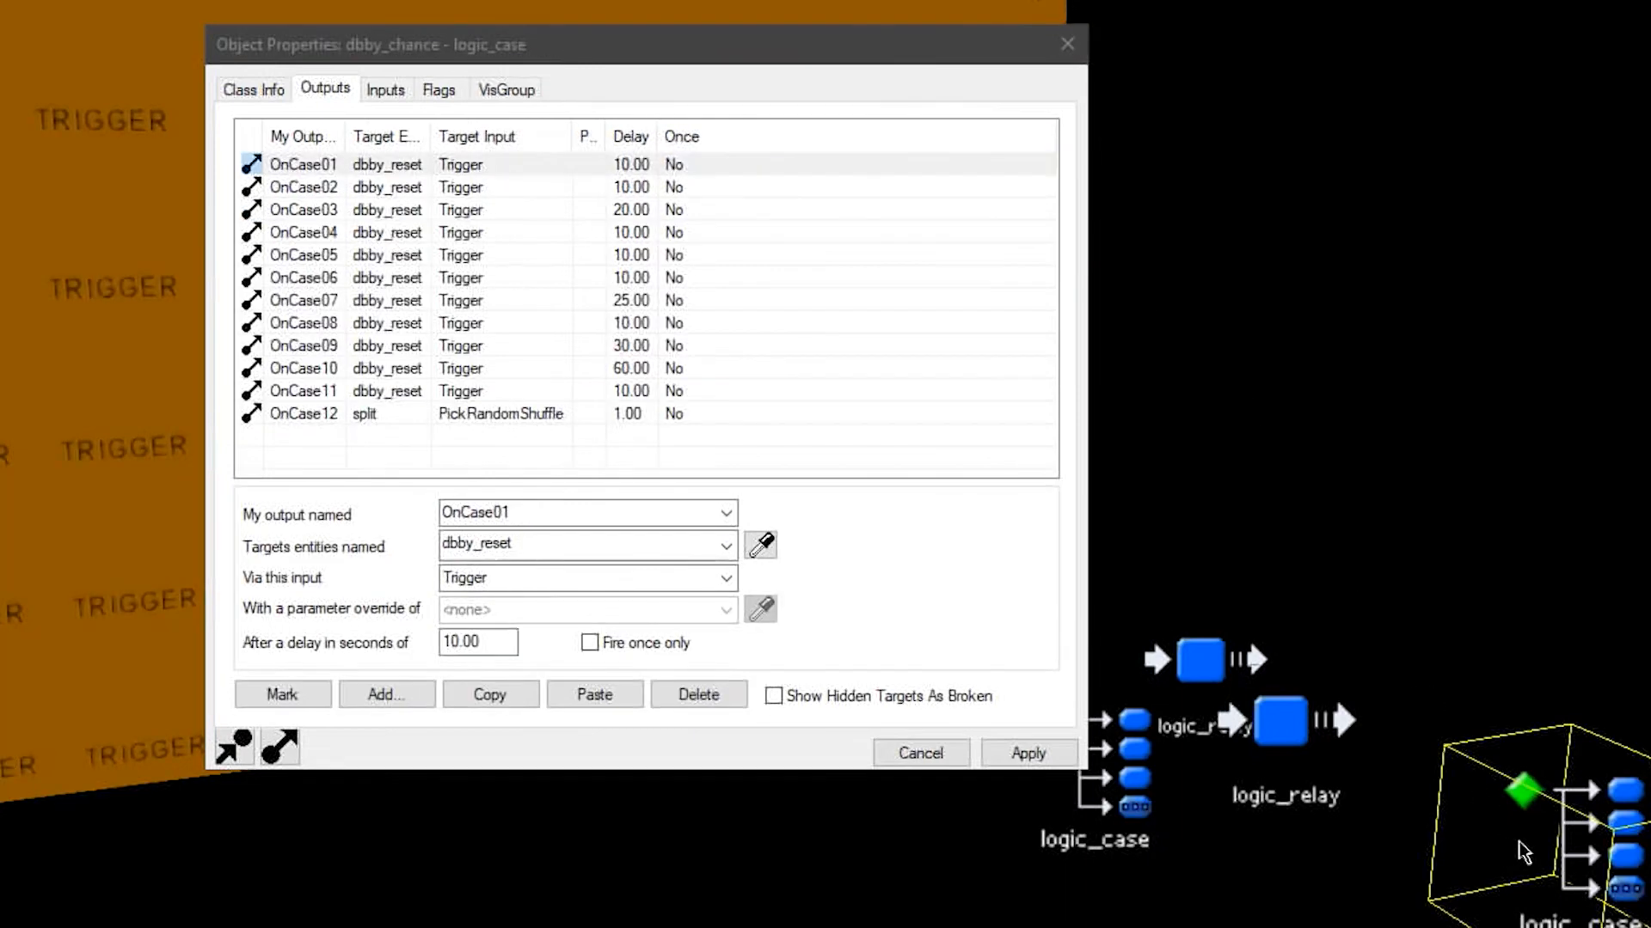
pyautogui.click(521, 417)
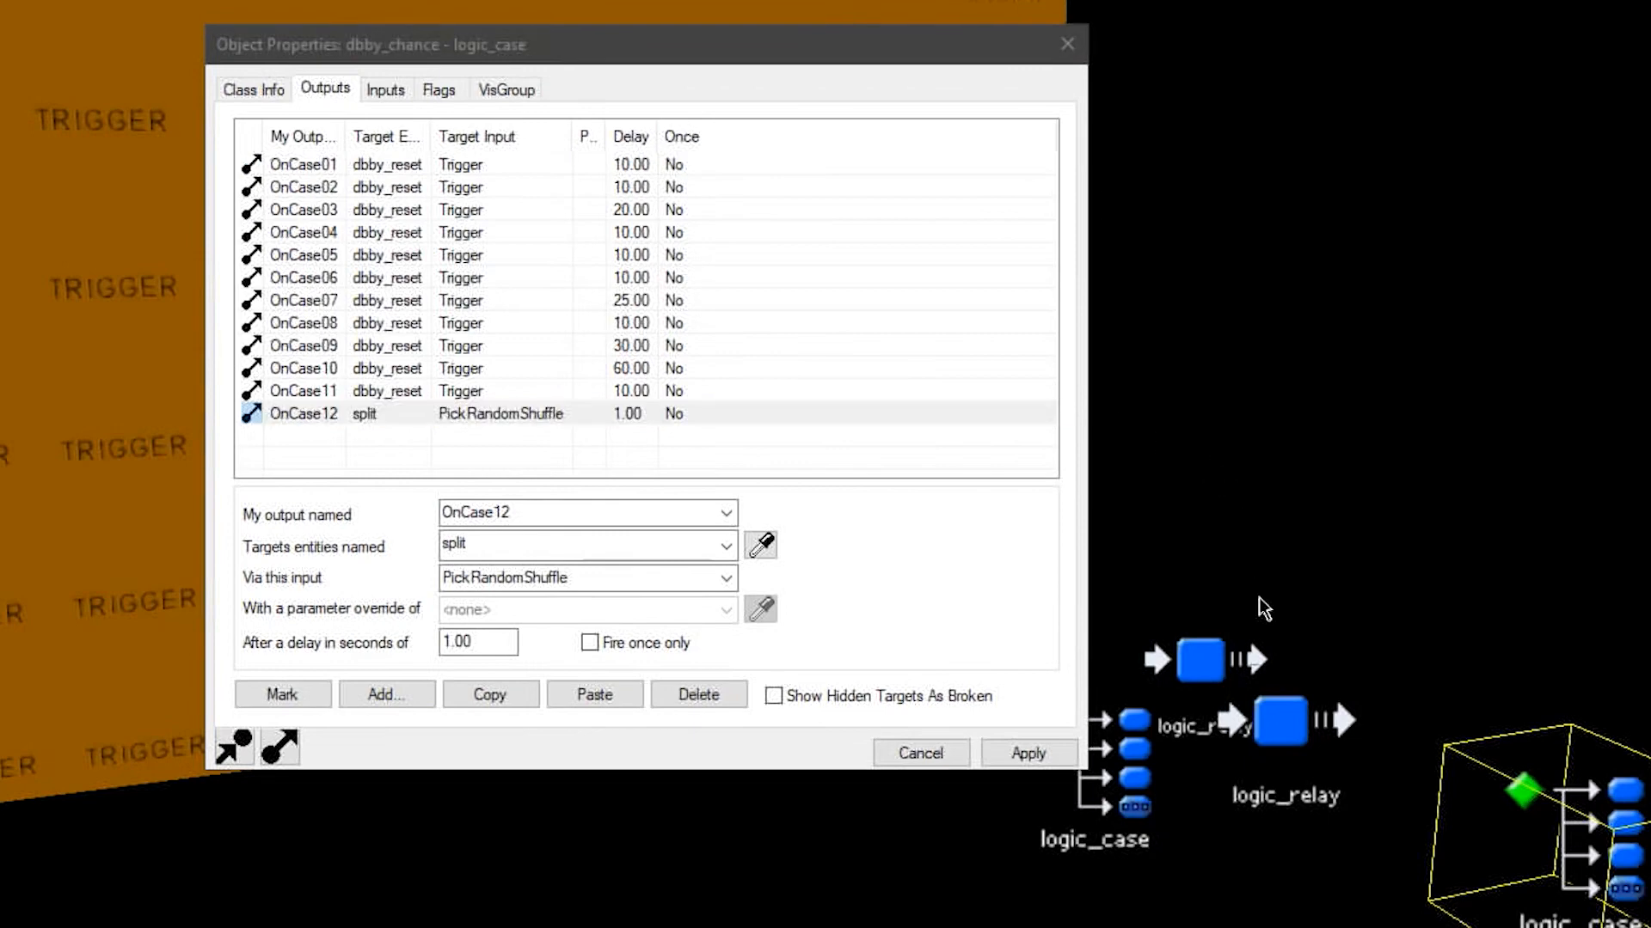
pyautogui.click(1118, 857)
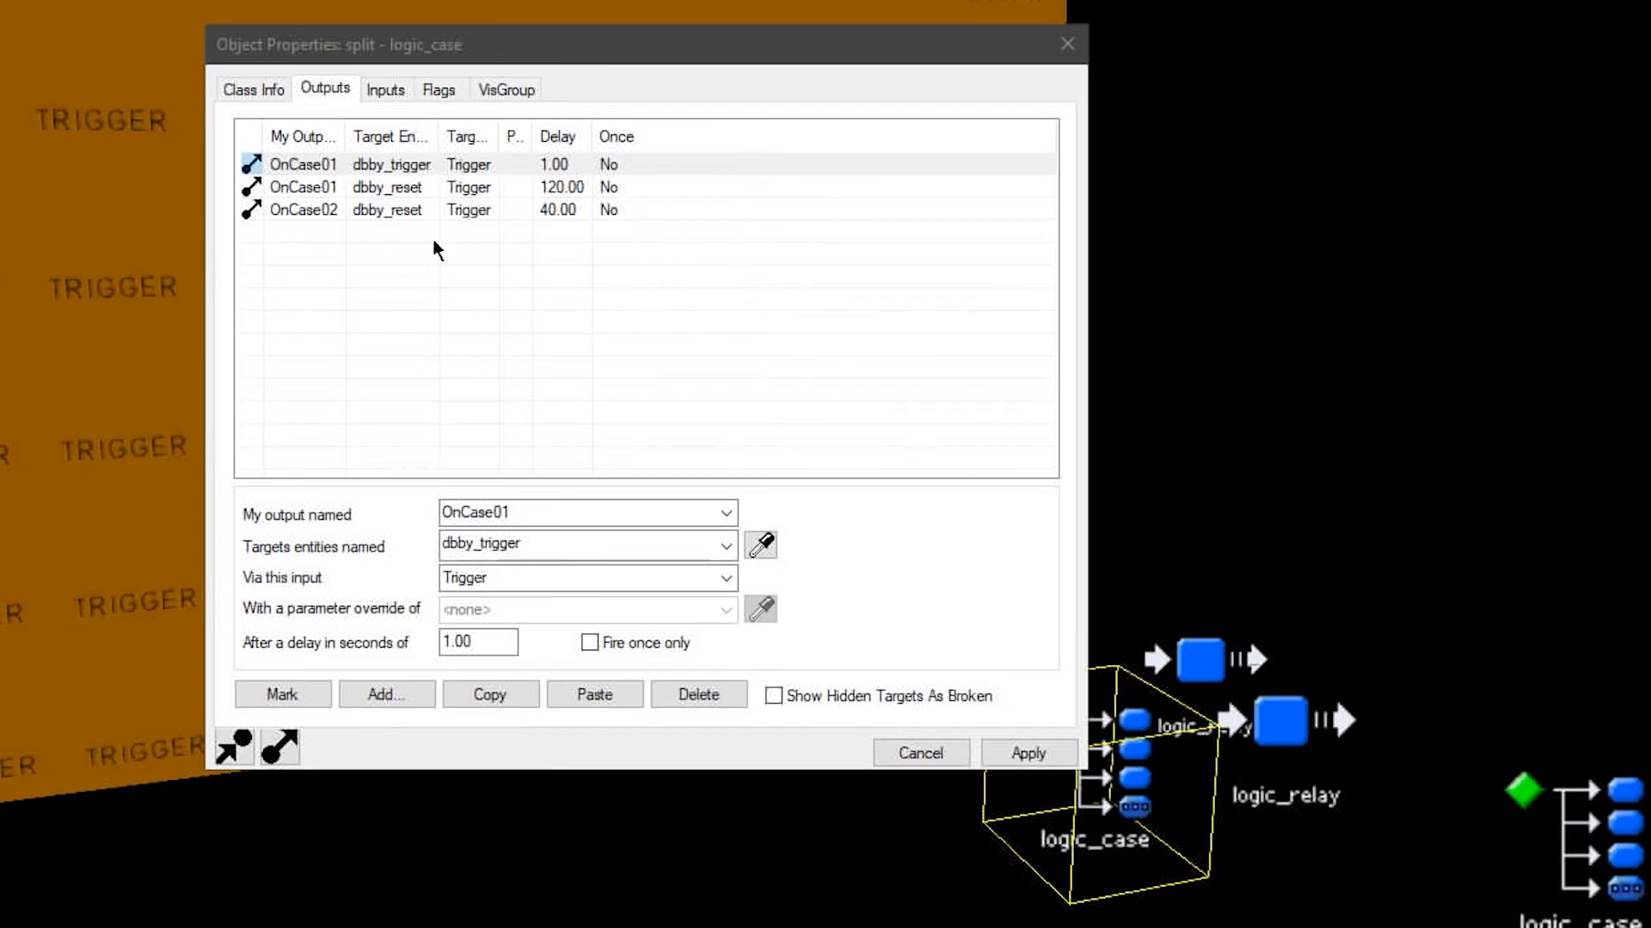
# Paste additional copies of the dbby_reset Trigger output into the split logic_case and choose the case output for a pasted copy
pyautogui.click(595, 695)
pyautogui.click(571, 697)
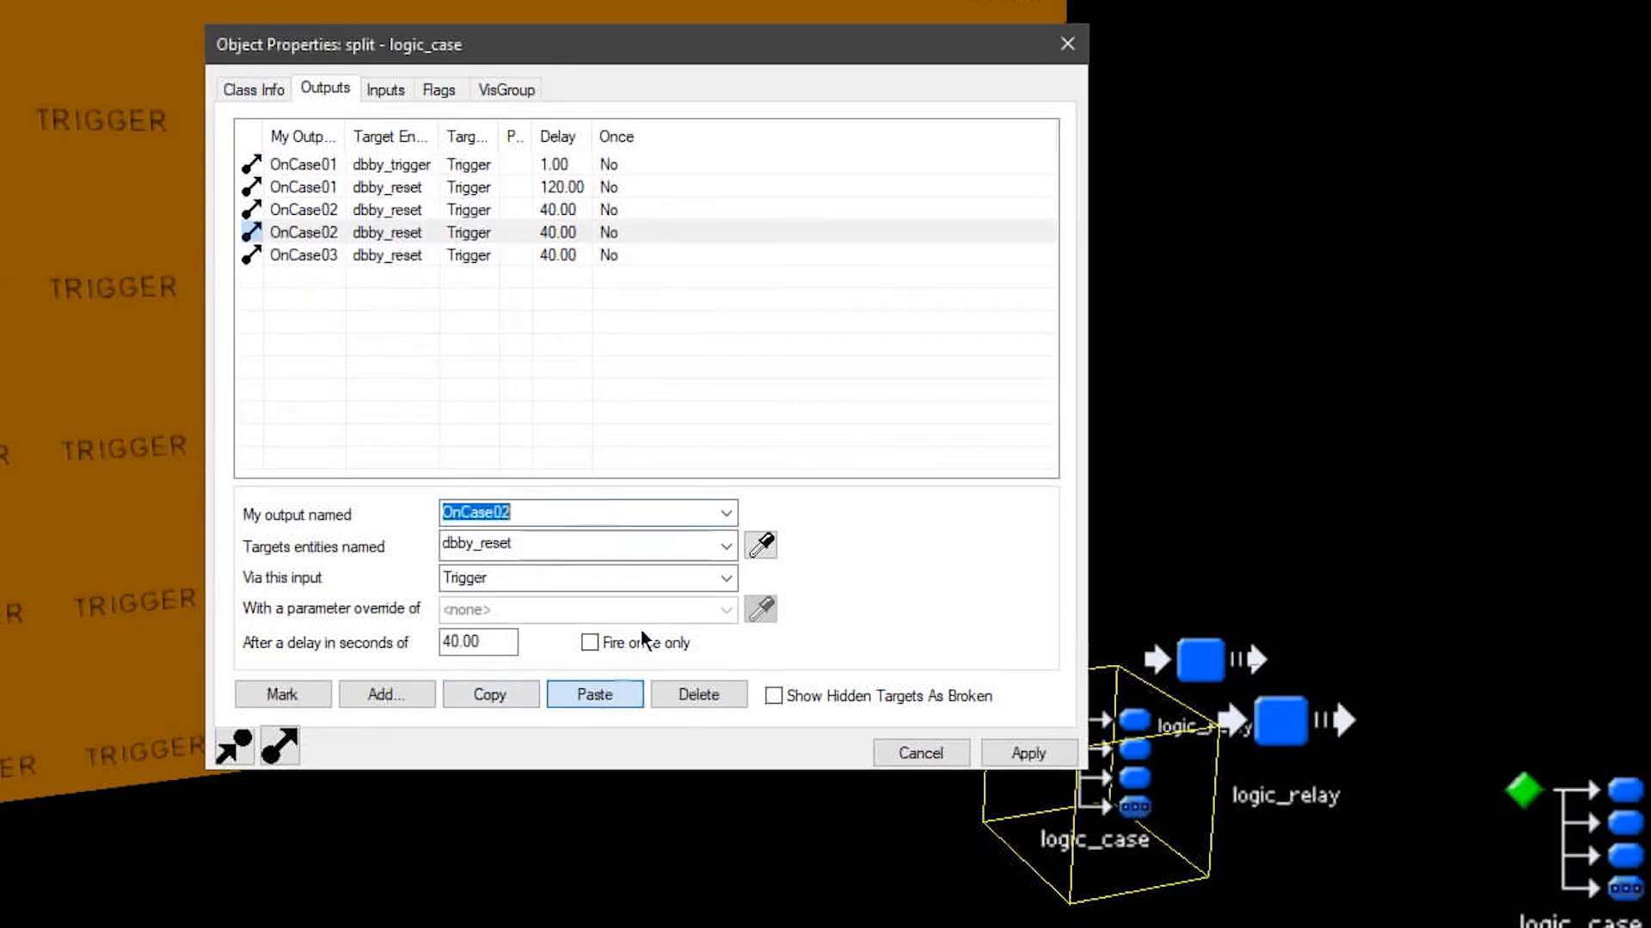
pyautogui.click(729, 518)
pyautogui.click(581, 597)
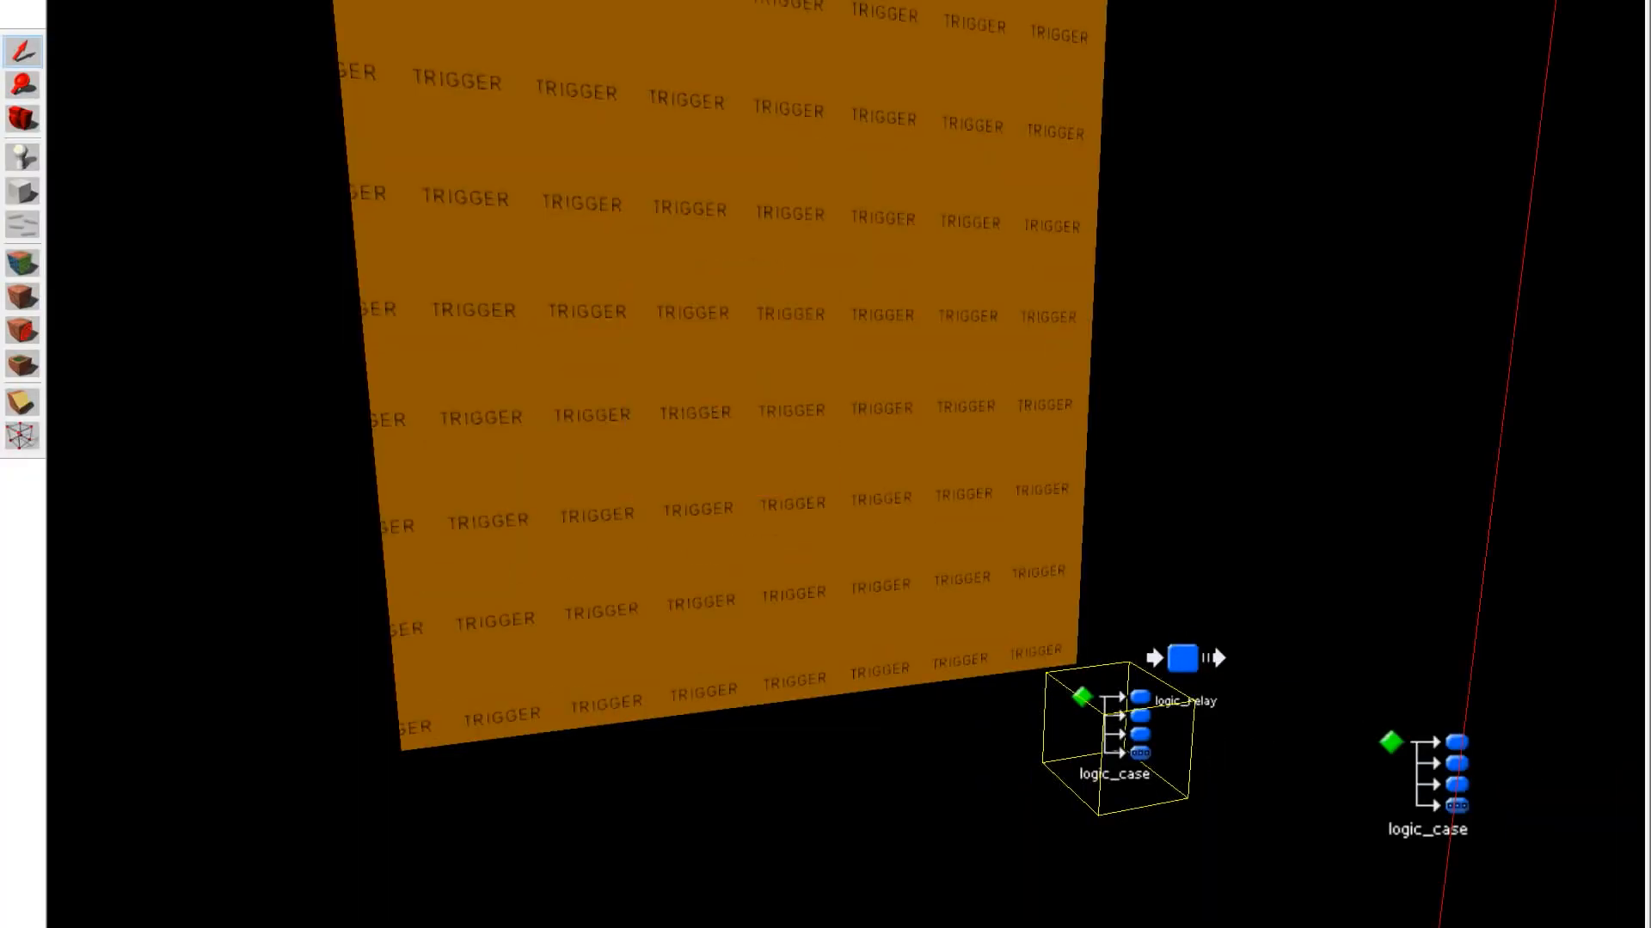
# Fly the 3D view from the trigger area to the white-brick storage room and examine its props and logic entities
pyautogui.press('w')
pyautogui.press('z')
pyautogui.press('w')
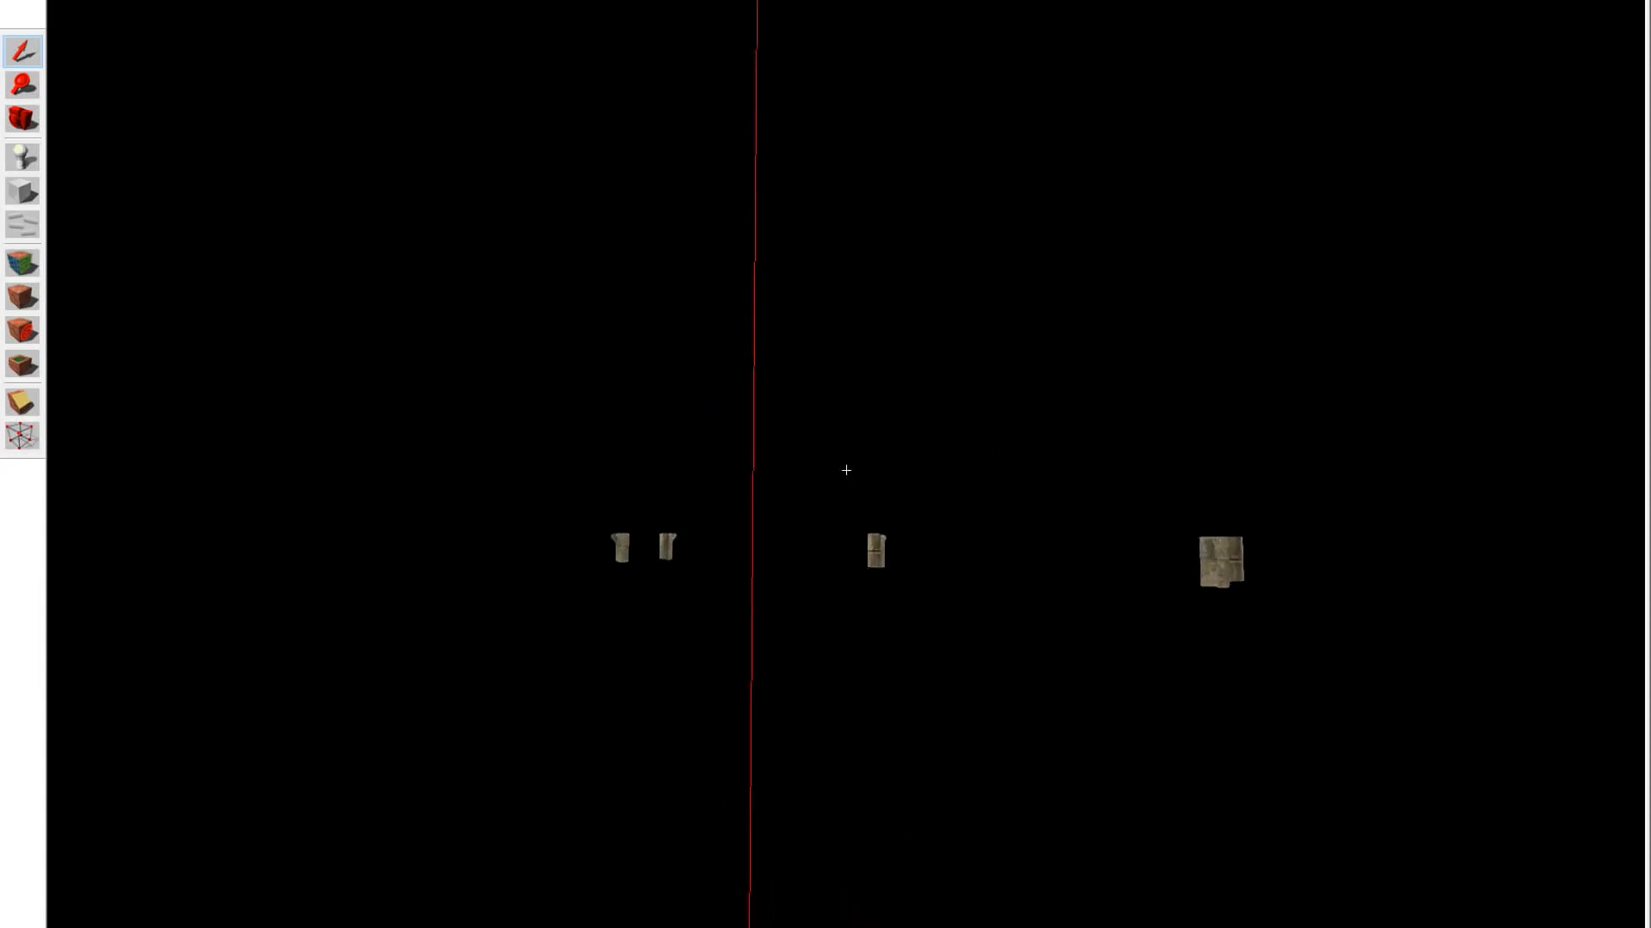
pyautogui.press('w')
pyautogui.press('z')
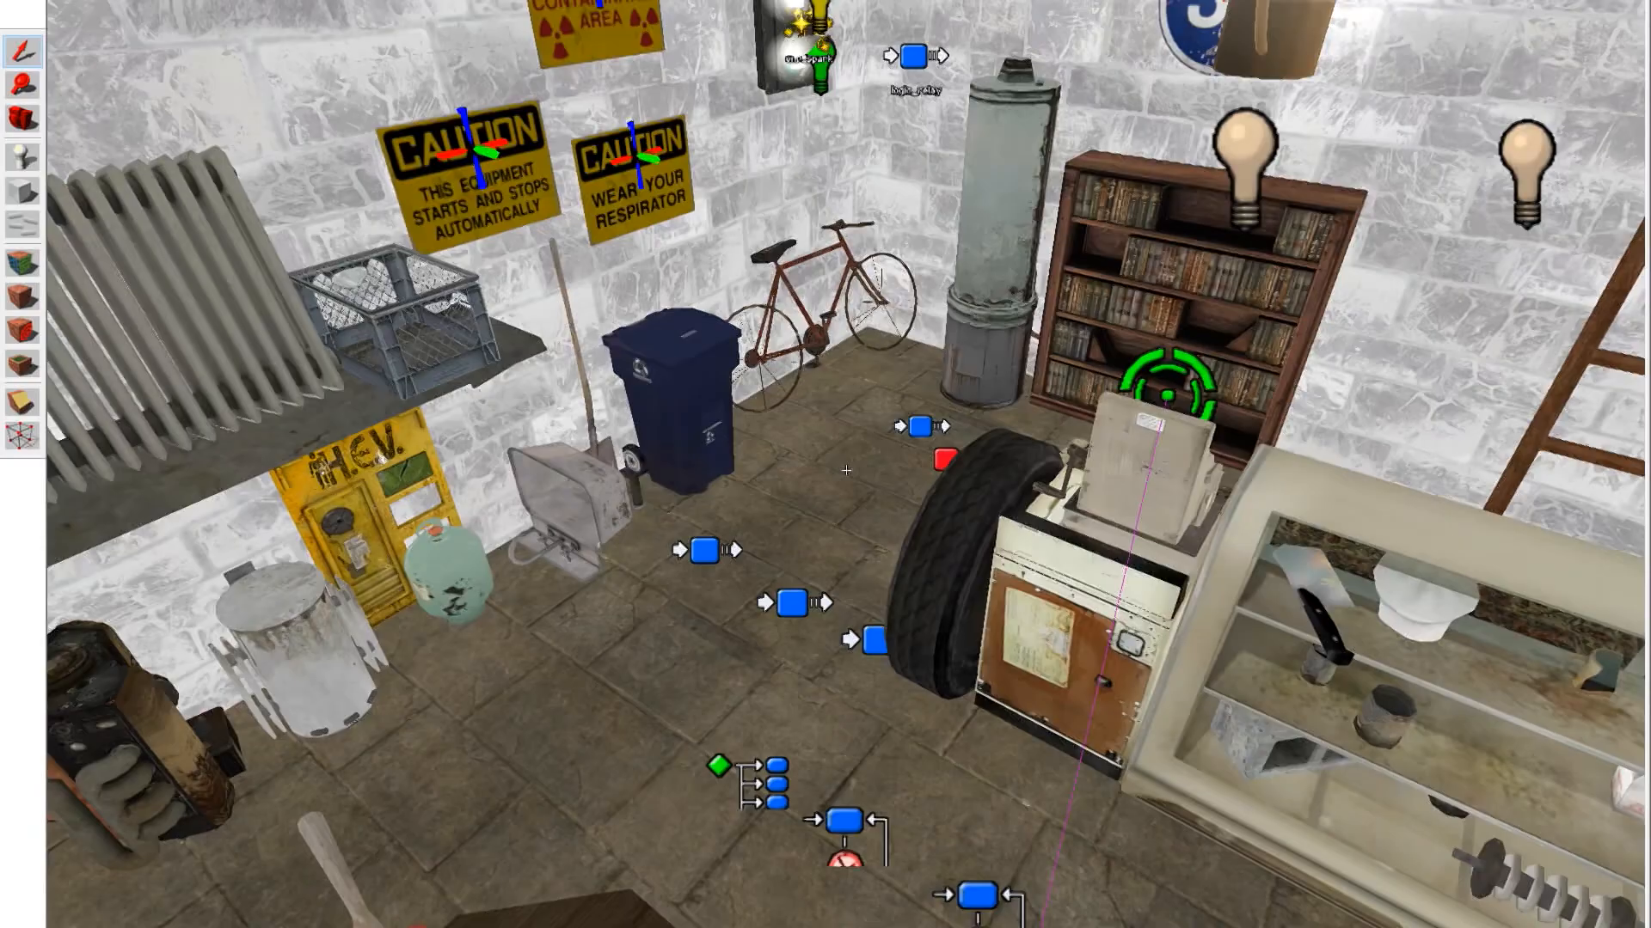
pyautogui.press('s')
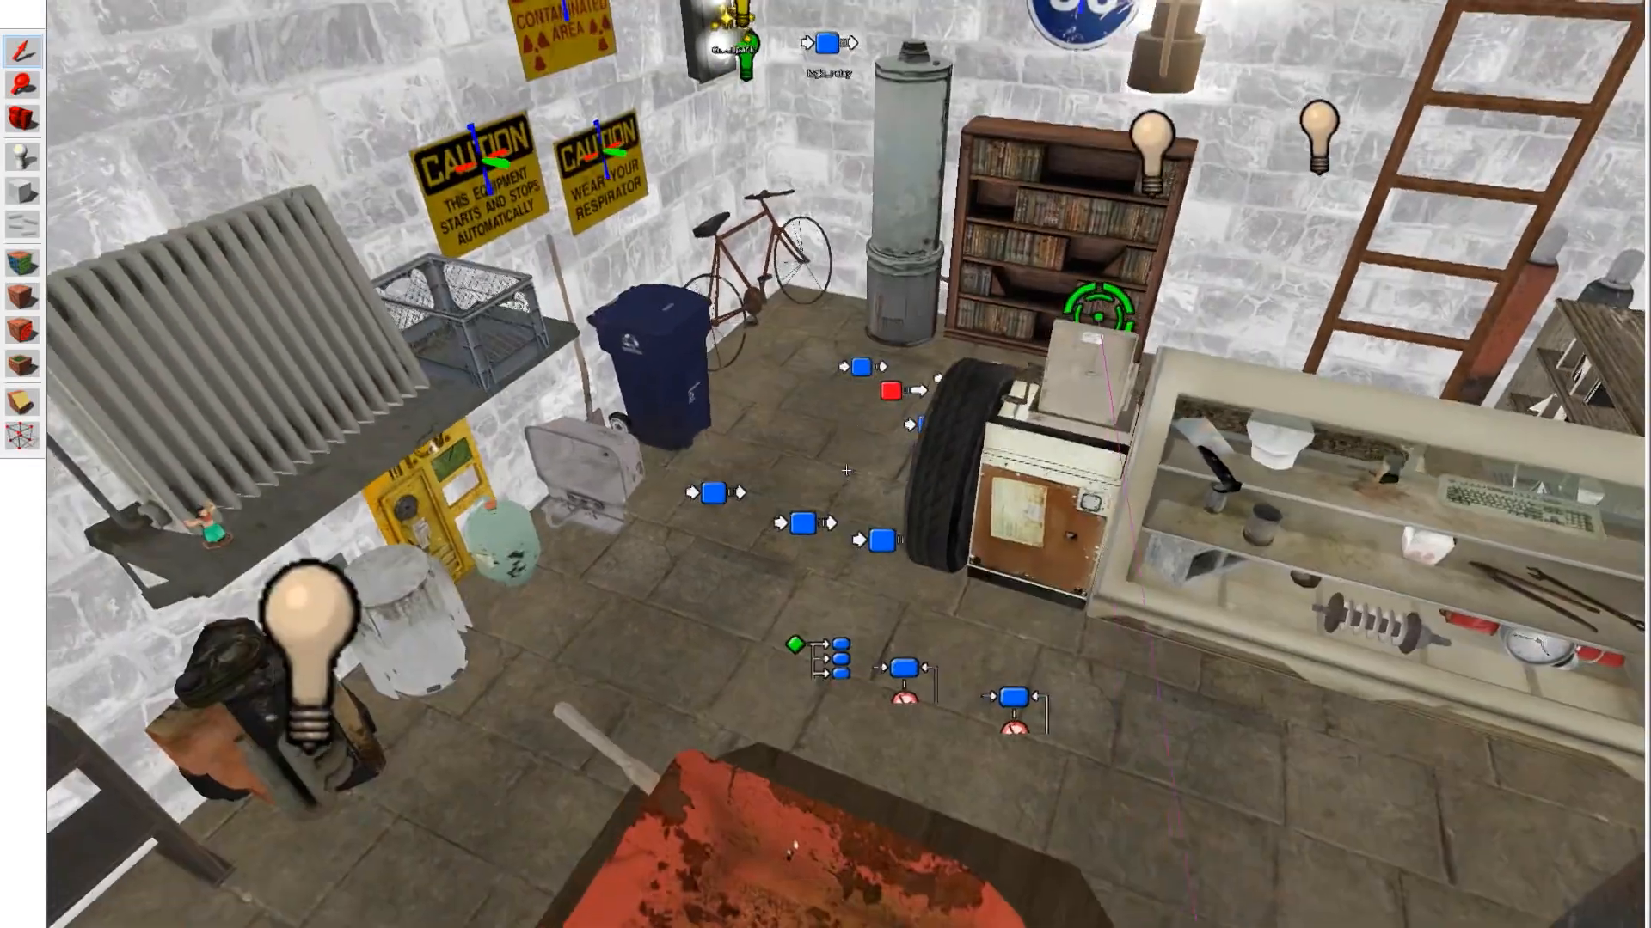
pyautogui.press('a')
pyautogui.press('d')
pyautogui.press('w')
pyautogui.press('s')
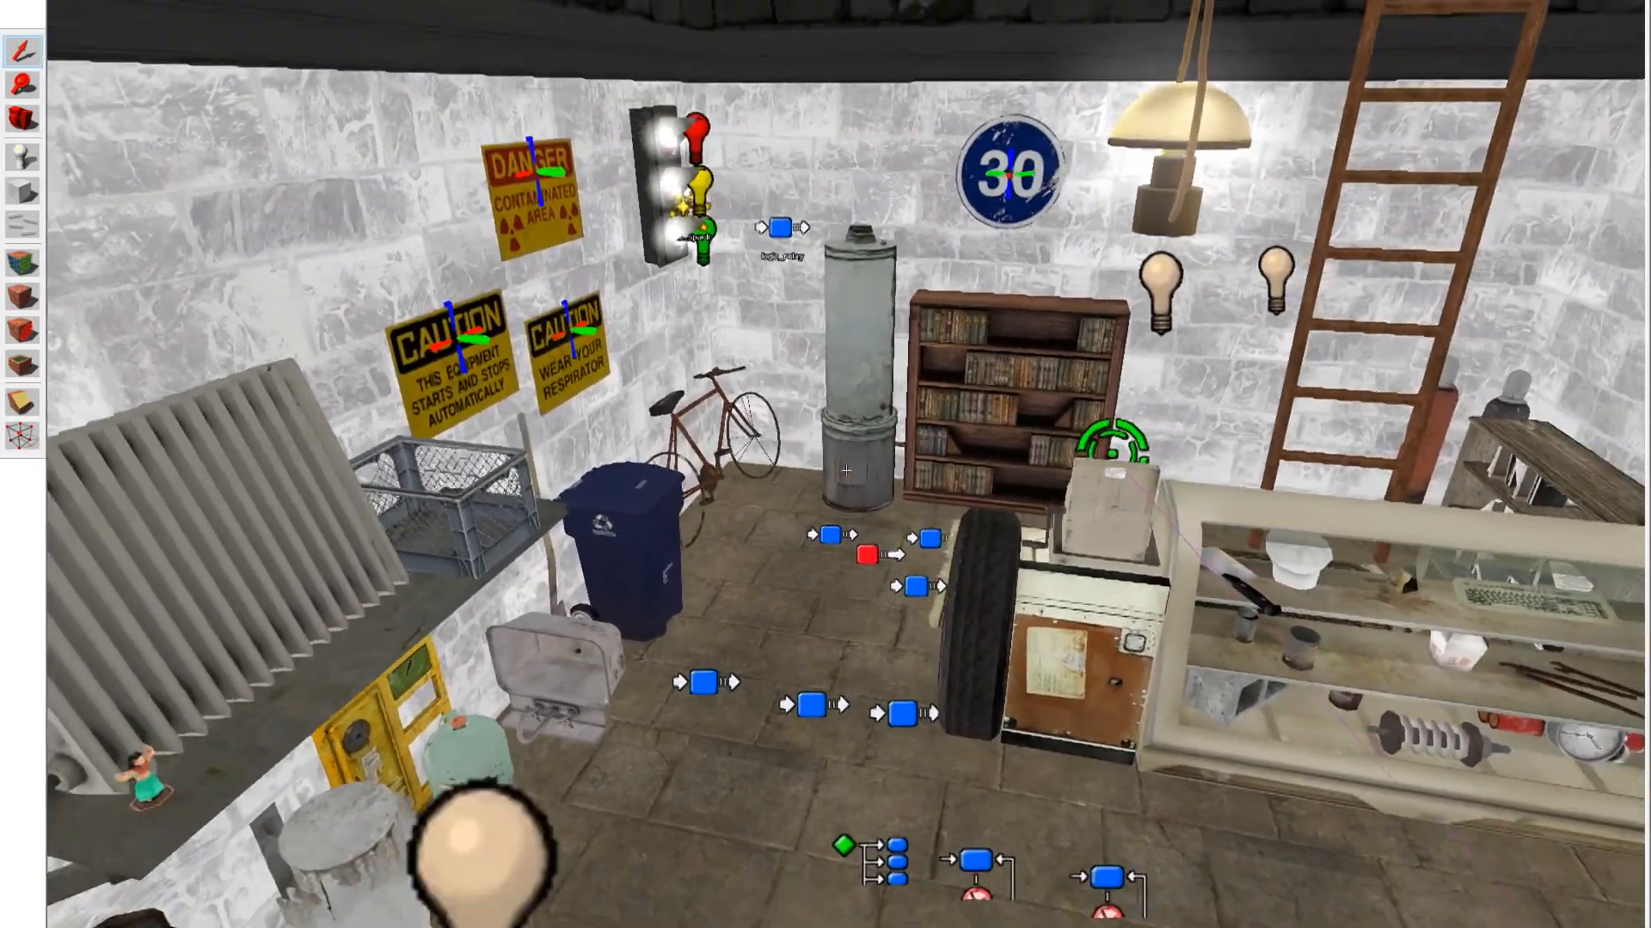
pyautogui.press('w')
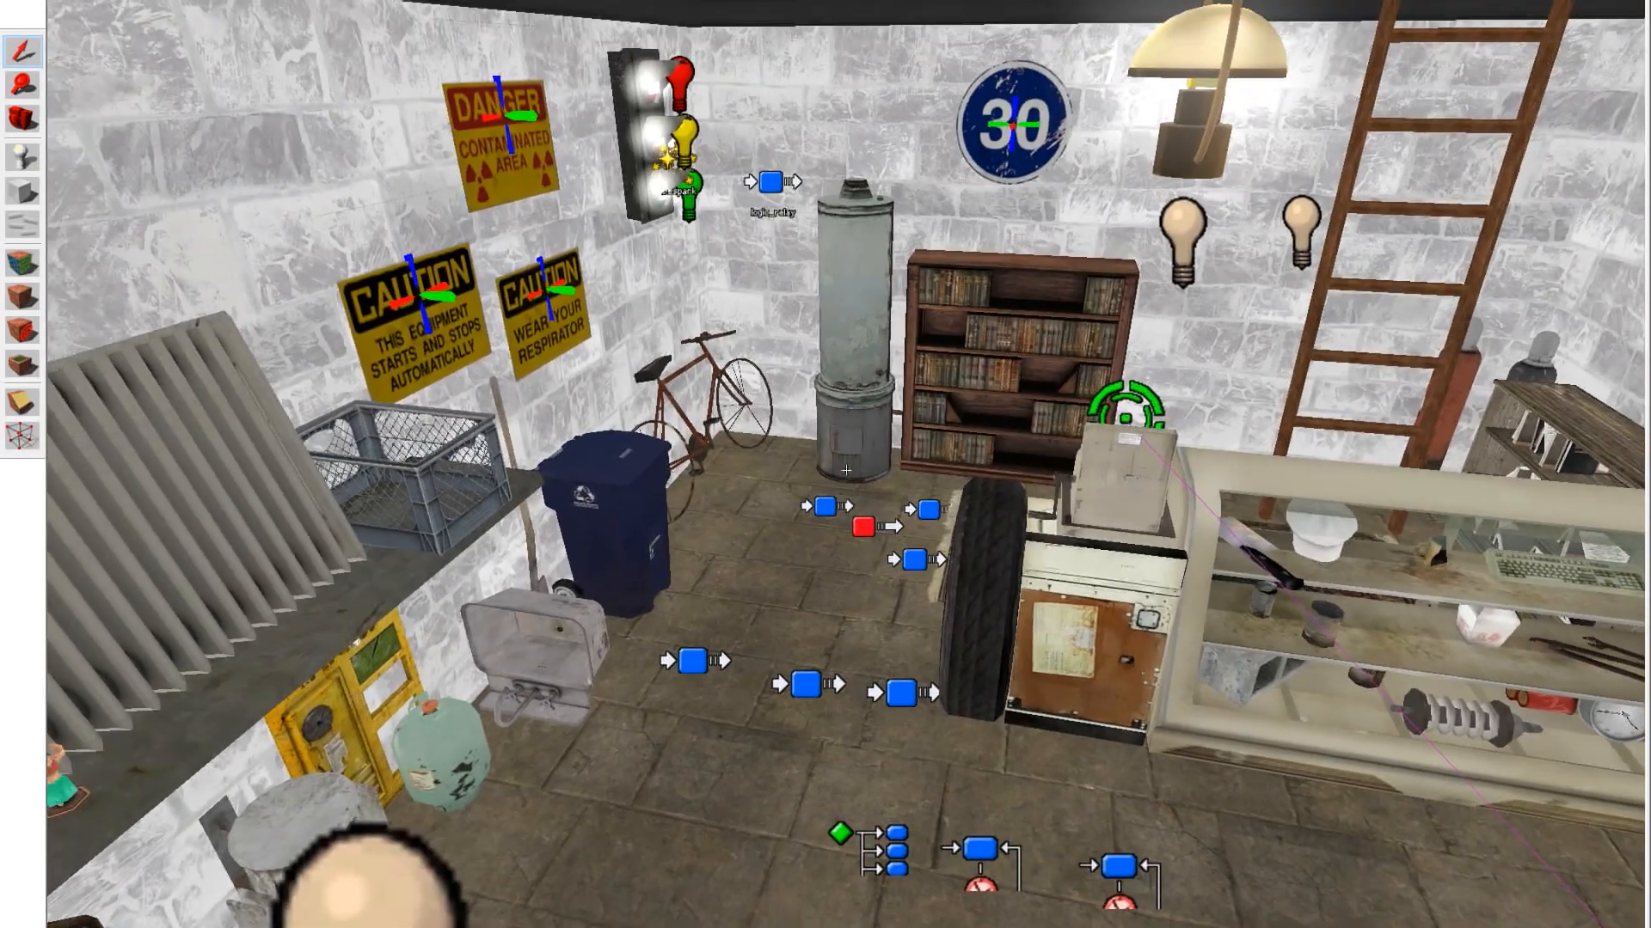
pyautogui.press('z')
pyautogui.press('z')
pyautogui.press('z')
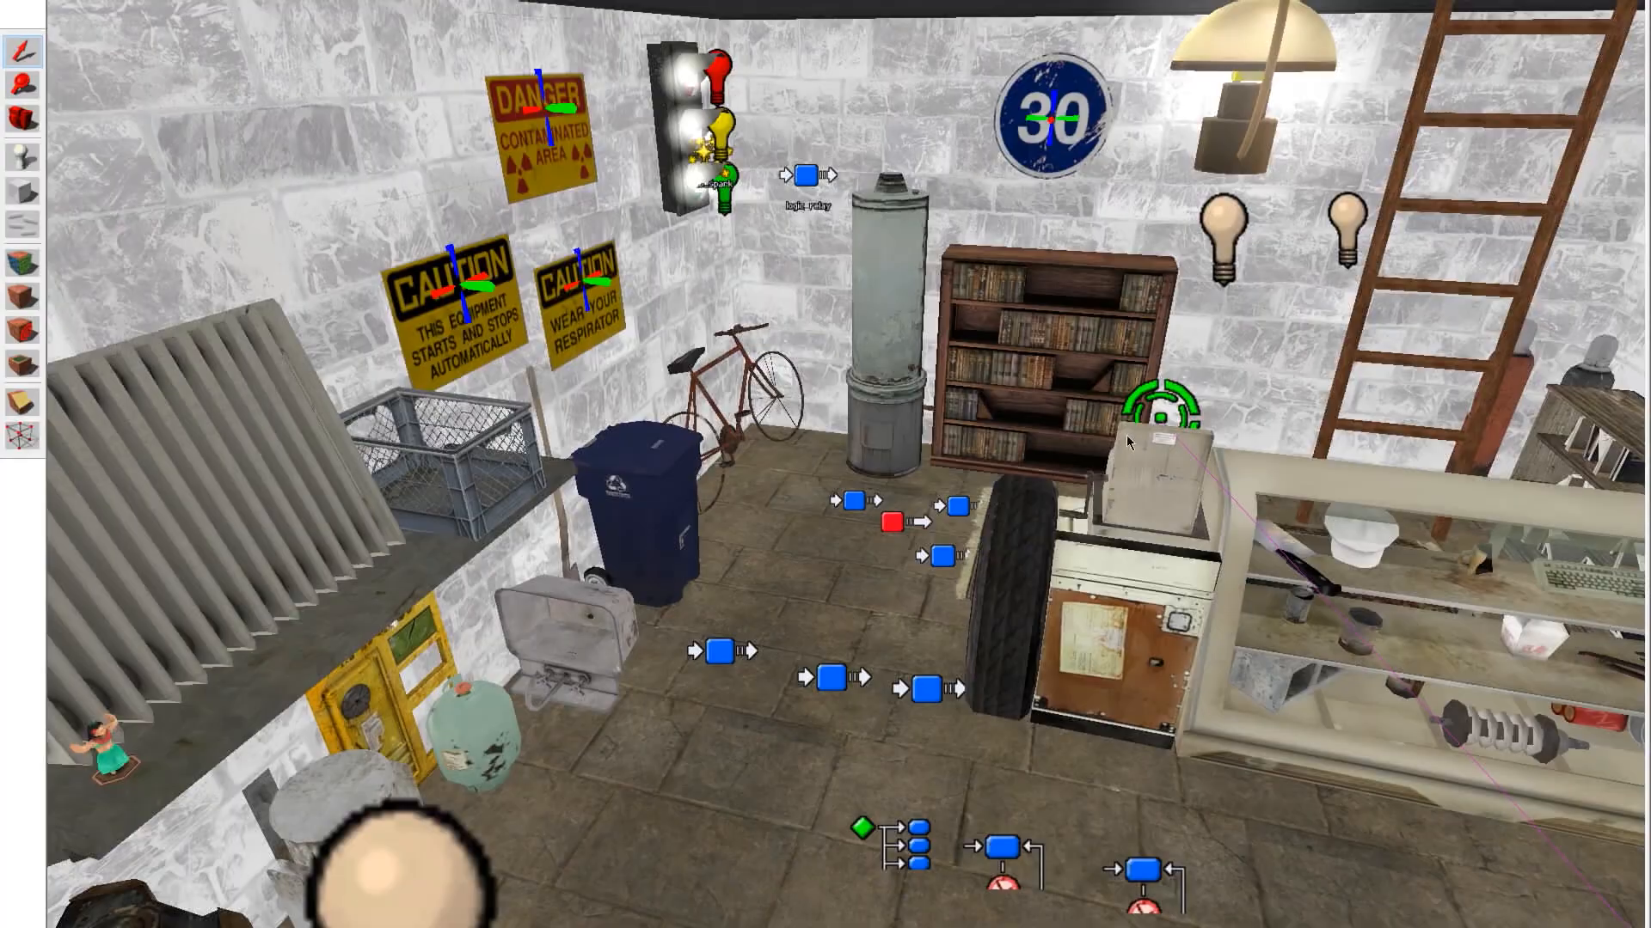